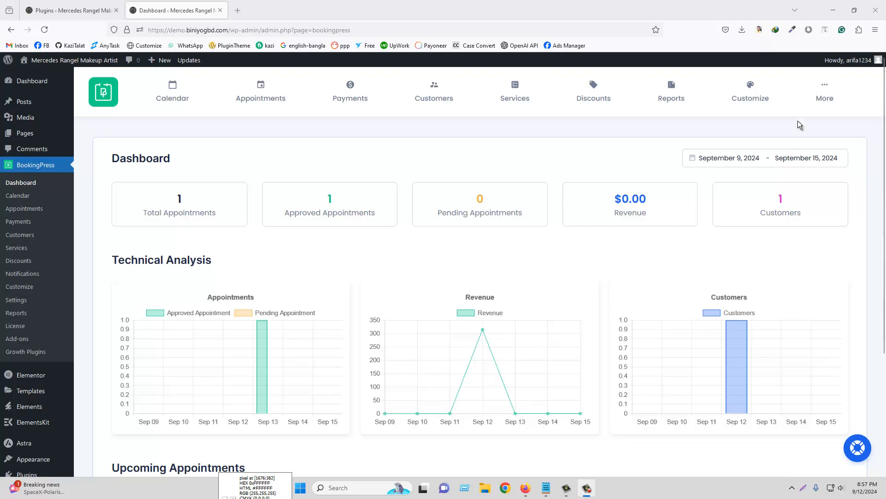
- Open the BookingPress add-ons page and look over the additional modules and feature add-ons
click(824, 90)
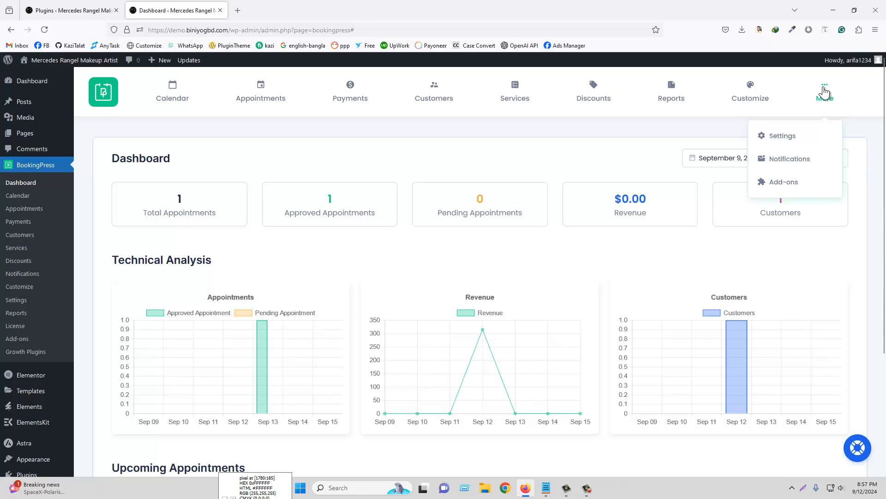
click(783, 182)
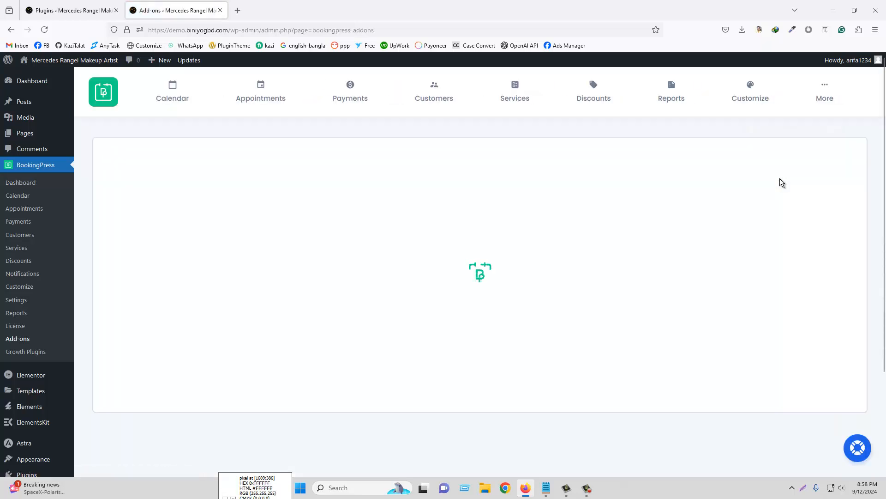
scroll(731, 208, down, 5)
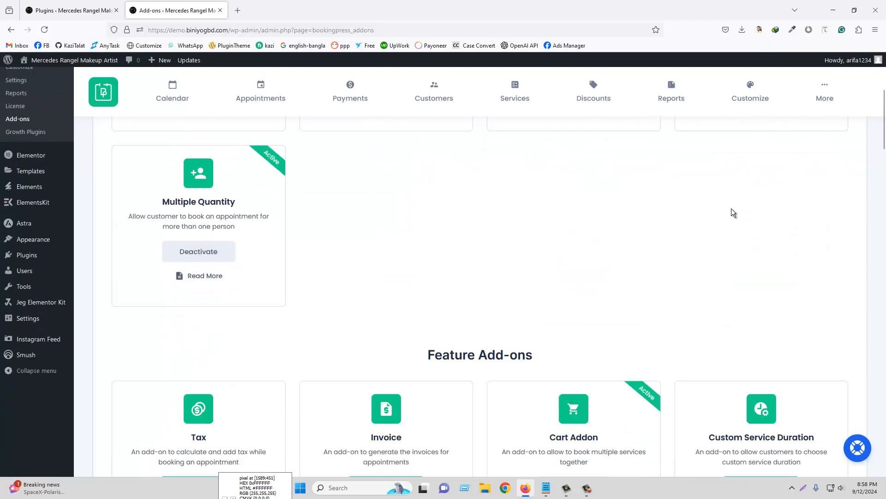
scroll(734, 219, up, 5)
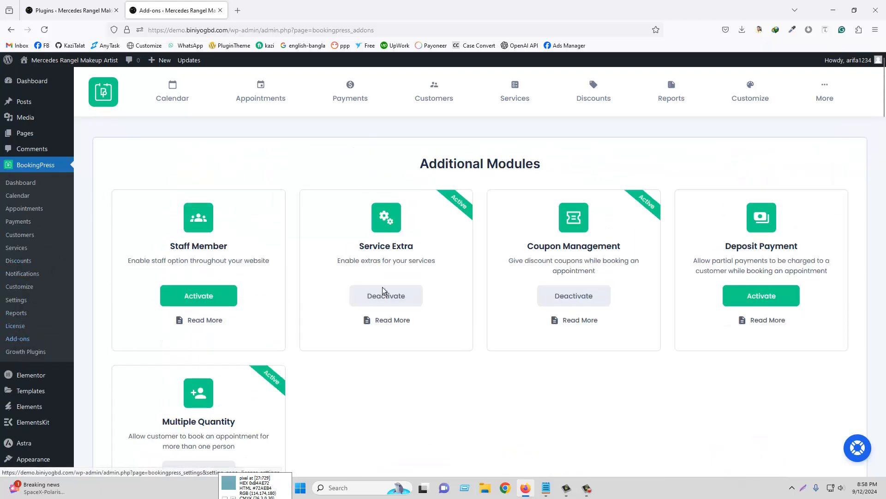
- Open the BookingPress notifications page and view the admin and customer versions of the On Approval email
click(827, 91)
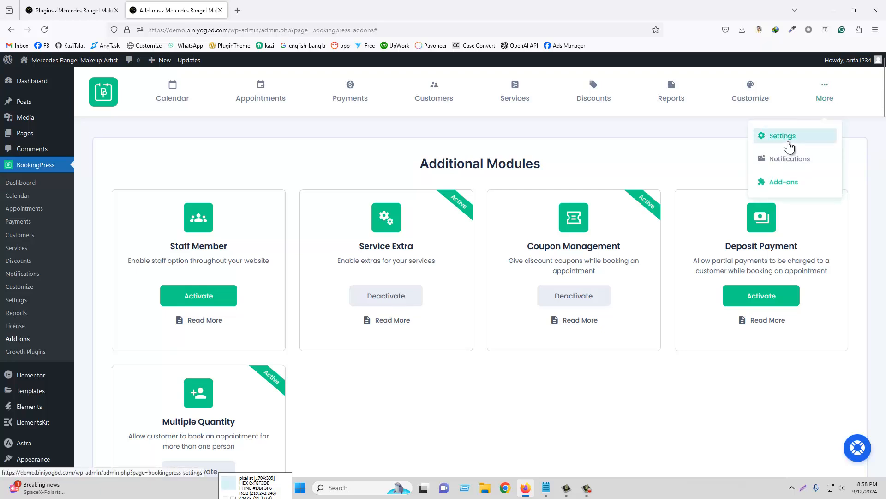
click(788, 159)
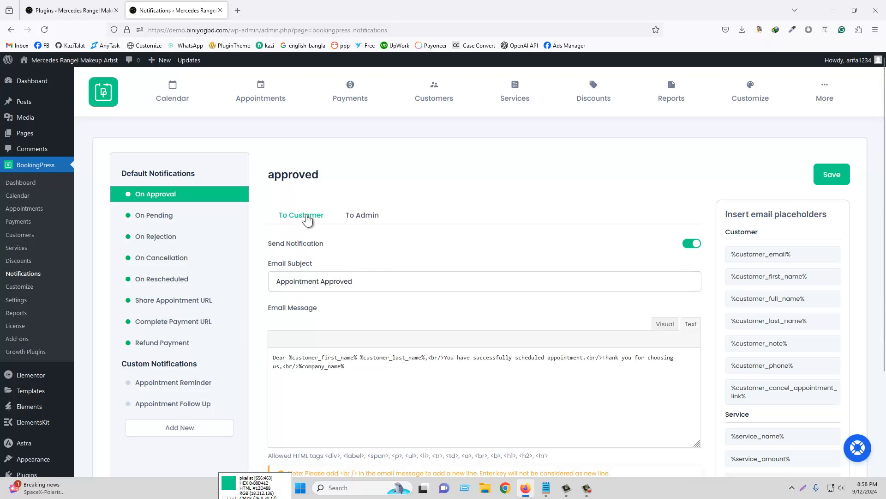
click(373, 226)
click(362, 275)
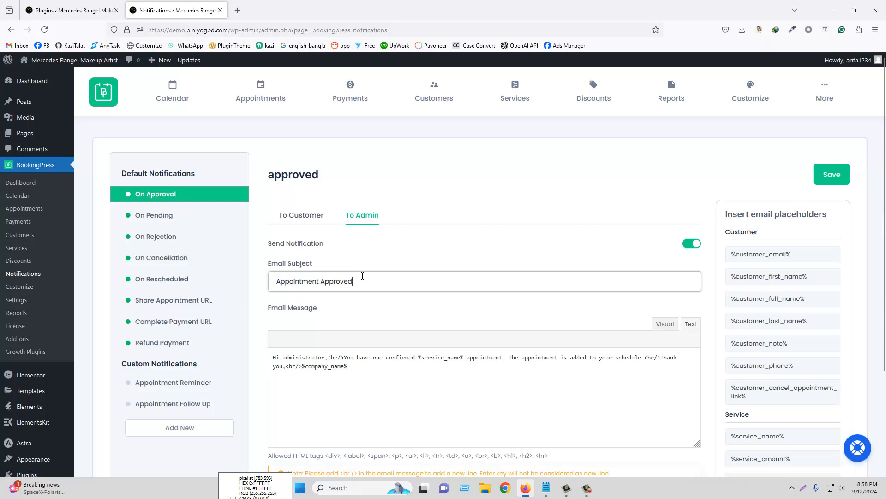
click(305, 225)
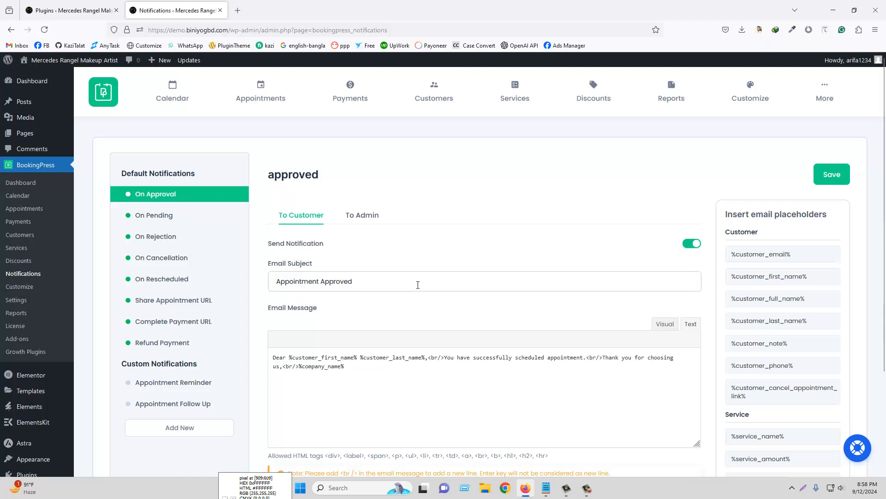
- Cut the entire default message out of the On Approval email to the customer
scroll(415, 282, down, 2)
drag(360, 259, 267, 247)
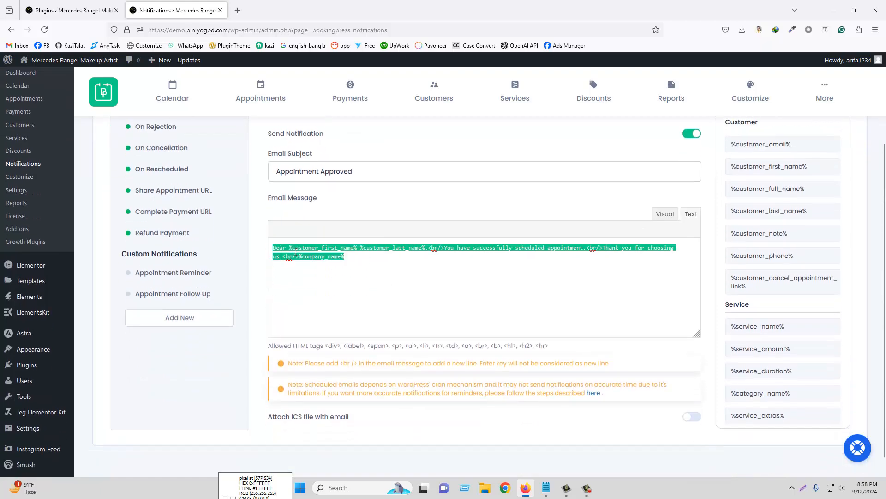
drag(352, 257, 278, 243)
scroll(425, 268, up, 2)
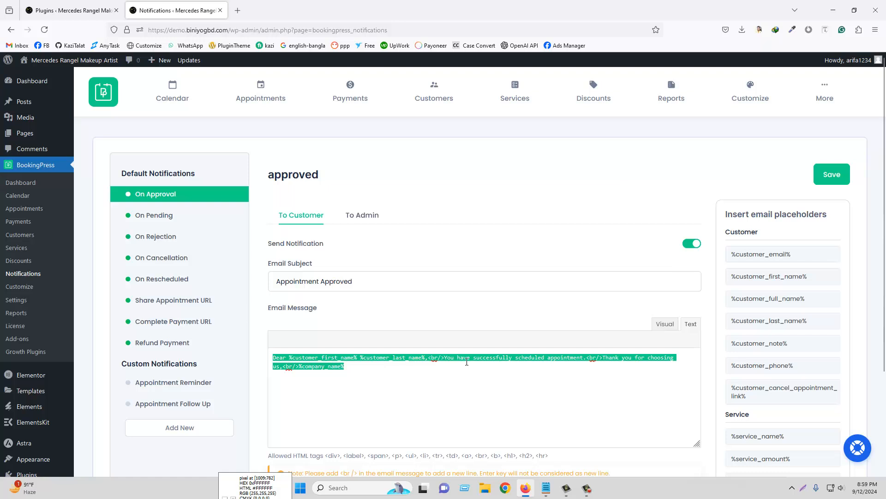
key(ctrl+x)
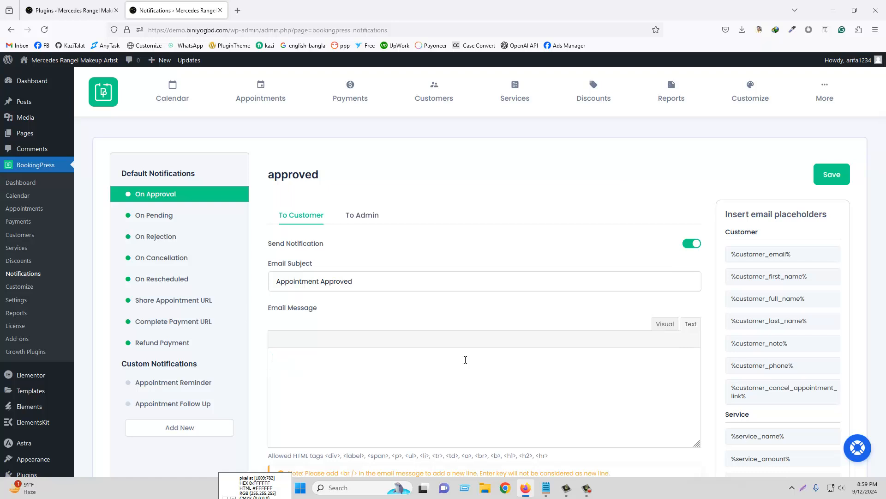
- Switch to Notepad and copy the customer email text from "Dear," through the end of the cancellation policy
click(548, 491)
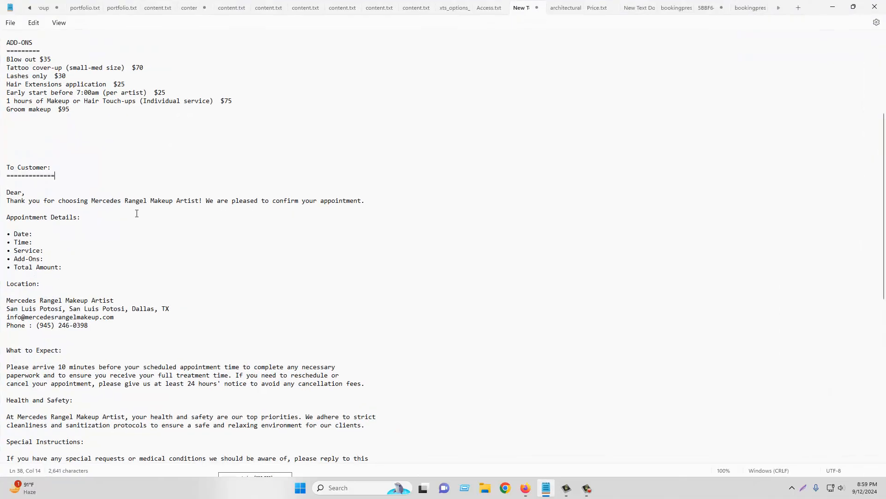
drag(6, 192, 304, 324)
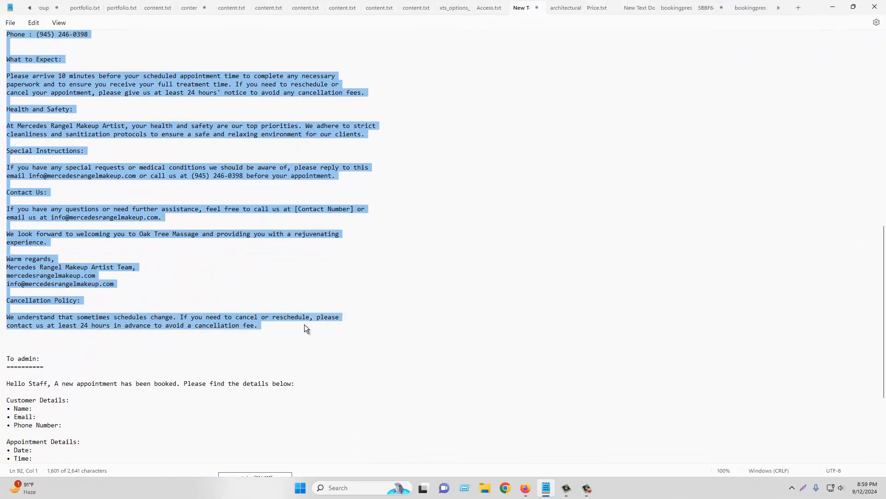
right_click(84, 124)
click(110, 176)
- Switch back to Firefox and paste the copied text as the On Approval customer email message
click(526, 487)
click(300, 366)
right_click(300, 366)
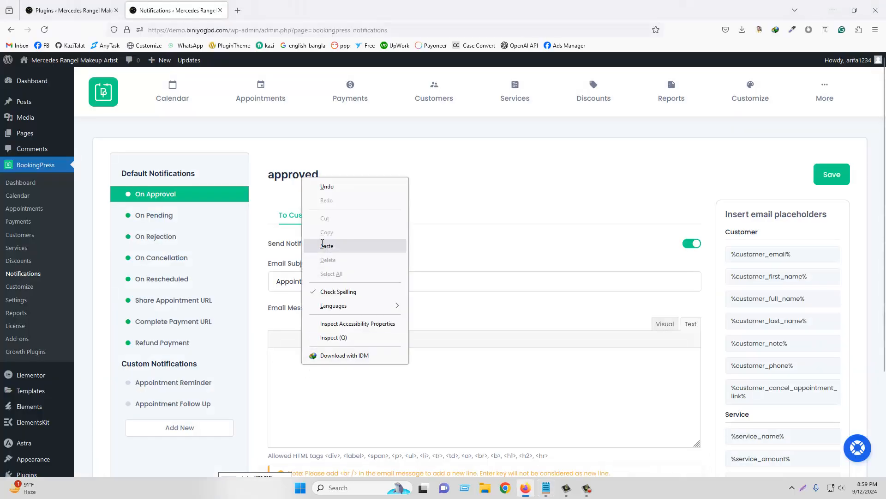
click(323, 245)
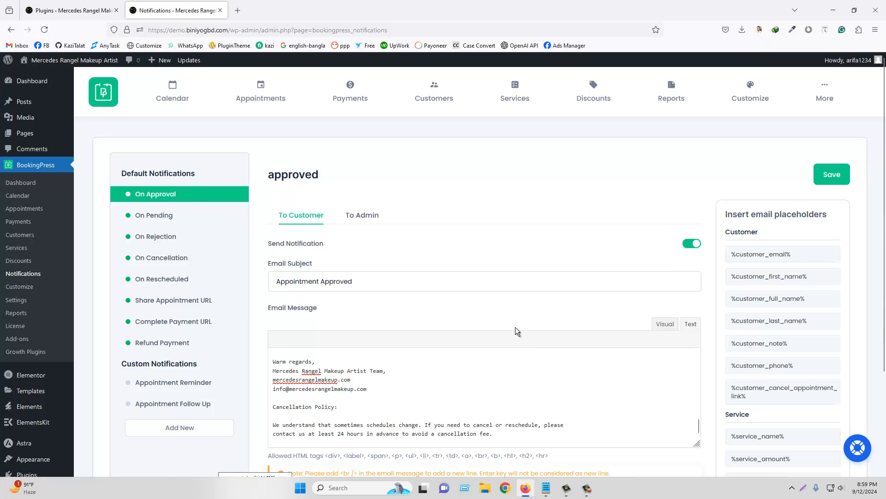
- Examine the available customer, service, company and appointment placeholders and read through the pasted customer message
scroll(455, 393, up, 10)
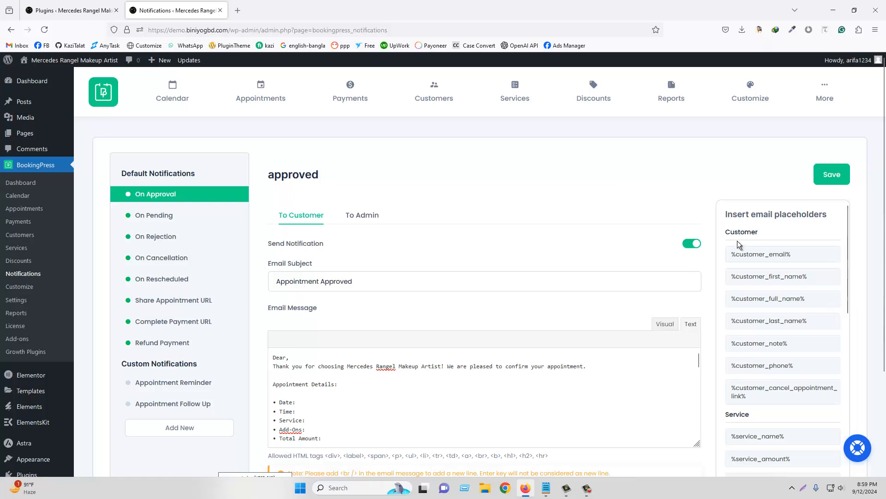
scroll(736, 258, down, 3)
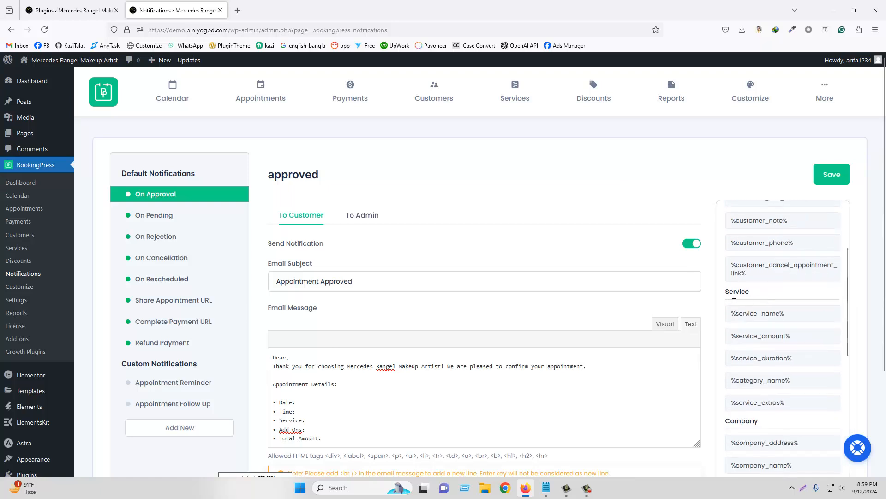
scroll(777, 295, down, 3)
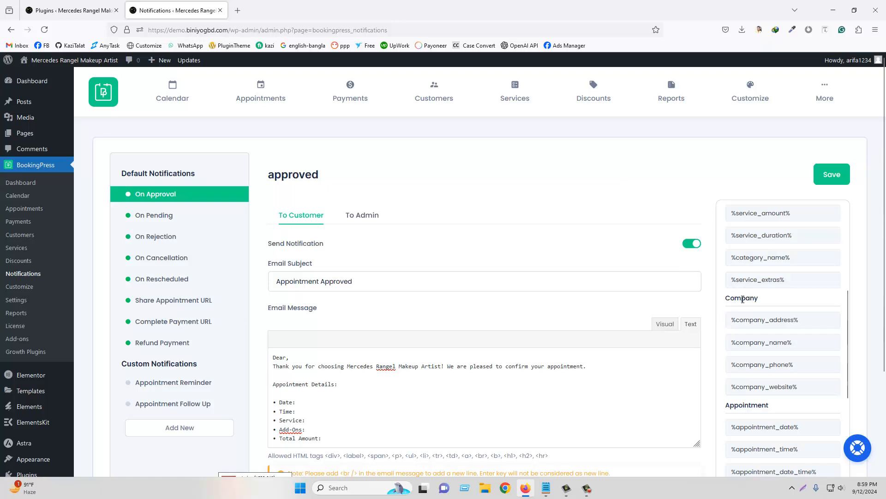
scroll(783, 326, down, 3)
scroll(779, 300, down, 5)
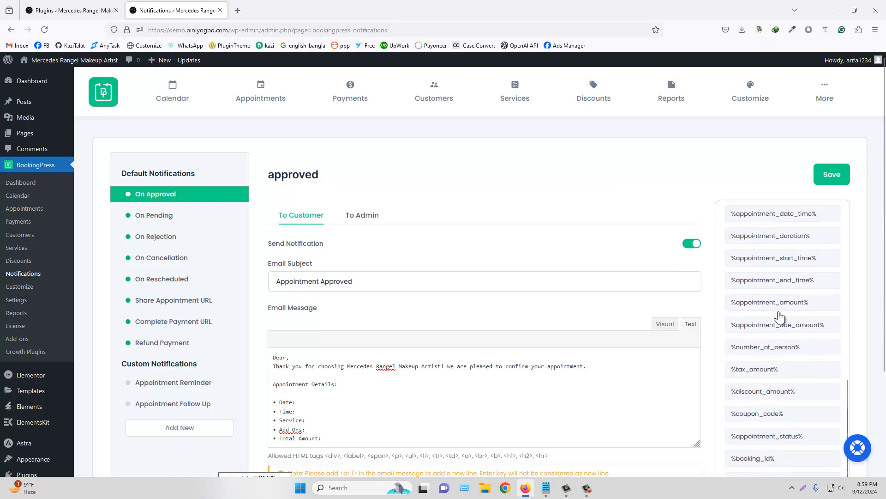
scroll(777, 352, up, 15)
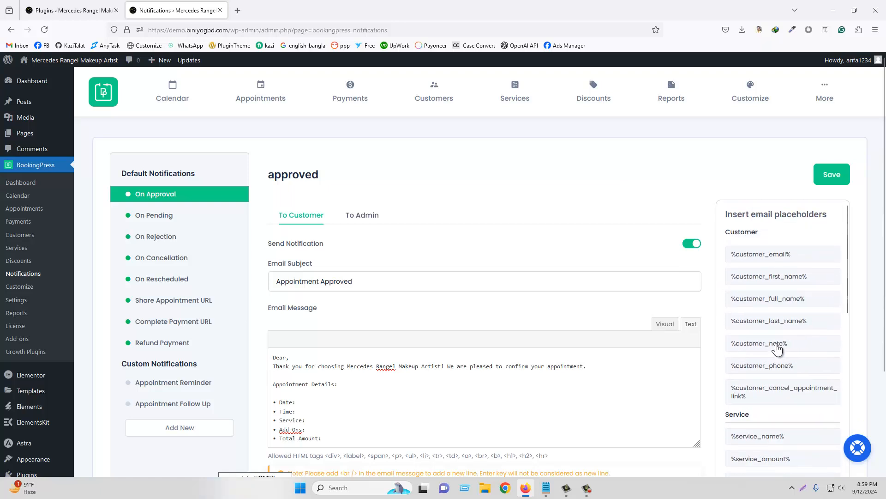
scroll(461, 284, down, 3)
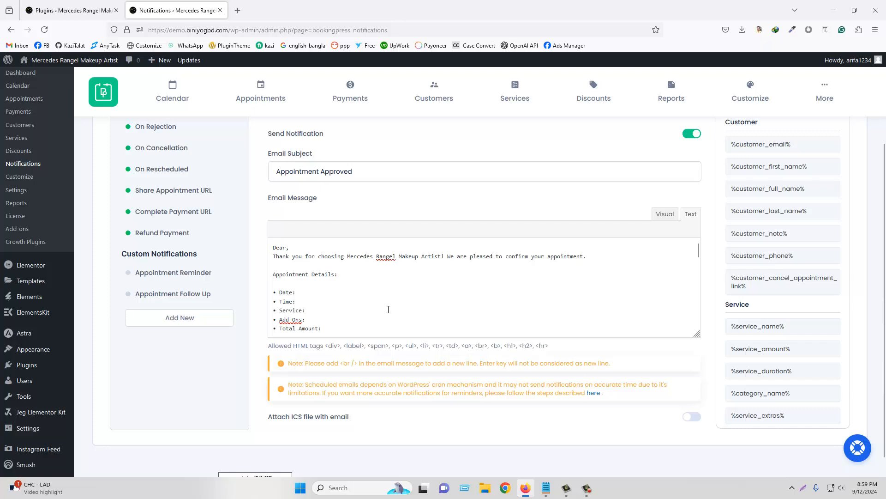
scroll(388, 309, down, 6)
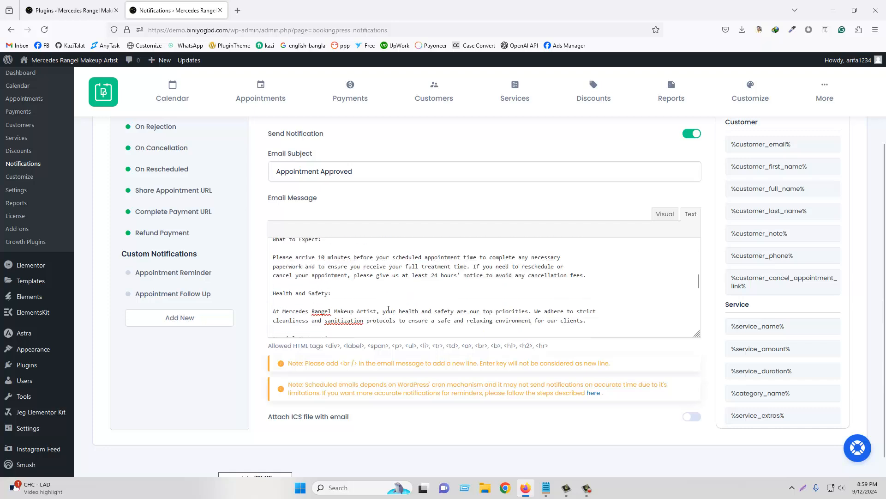
scroll(388, 308, up, 10)
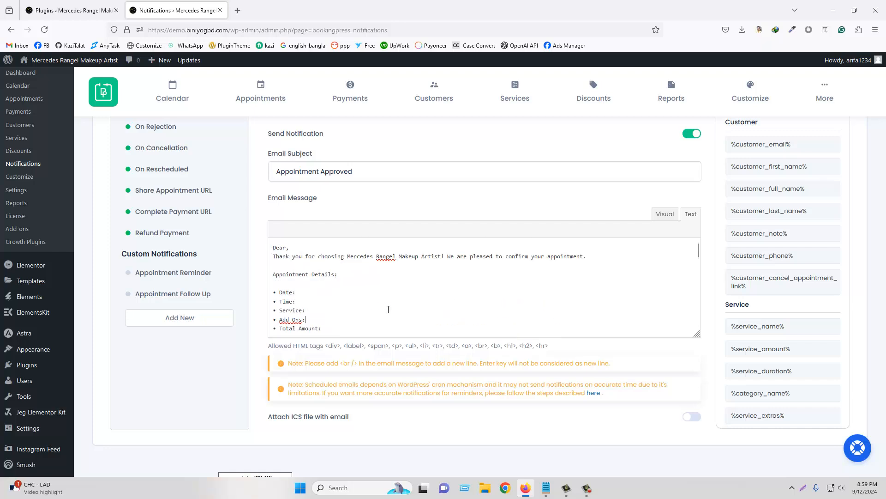
- Insert the %customer_first_name% placeholder after "Dear" in the greeting of the customer message
click(287, 248)
scroll(797, 284, up, 3)
scroll(536, 259, down, 3)
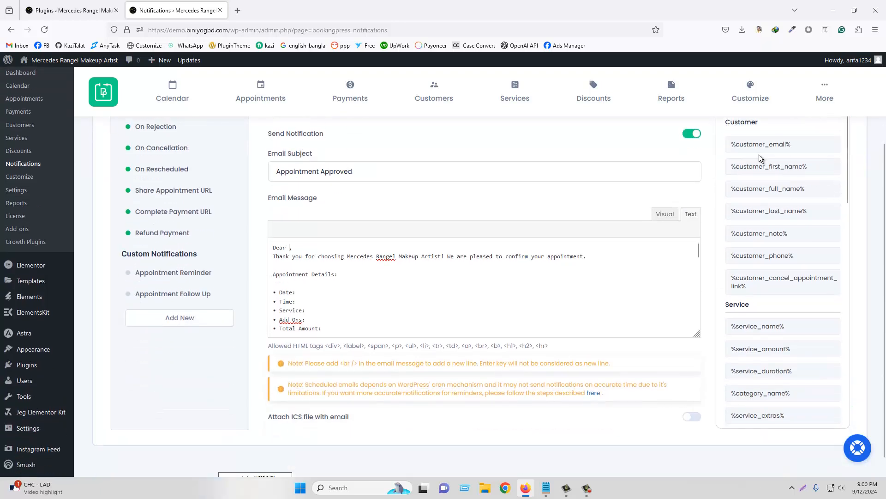
click(767, 172)
- Insert %appointment_date% on the Date line and %appointment_time% on the Time line of the appointment details
click(380, 245)
scroll(767, 277, down, 3)
scroll(750, 238, down, 6)
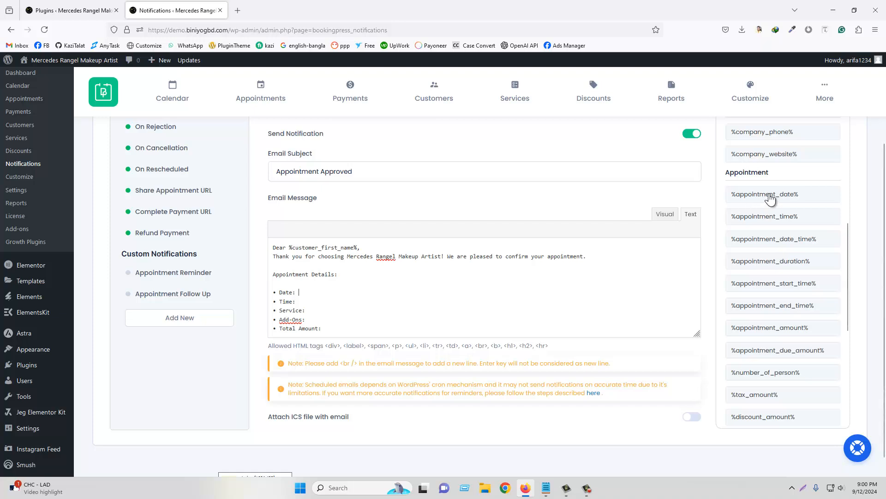
click(770, 197)
click(319, 302)
click(748, 217)
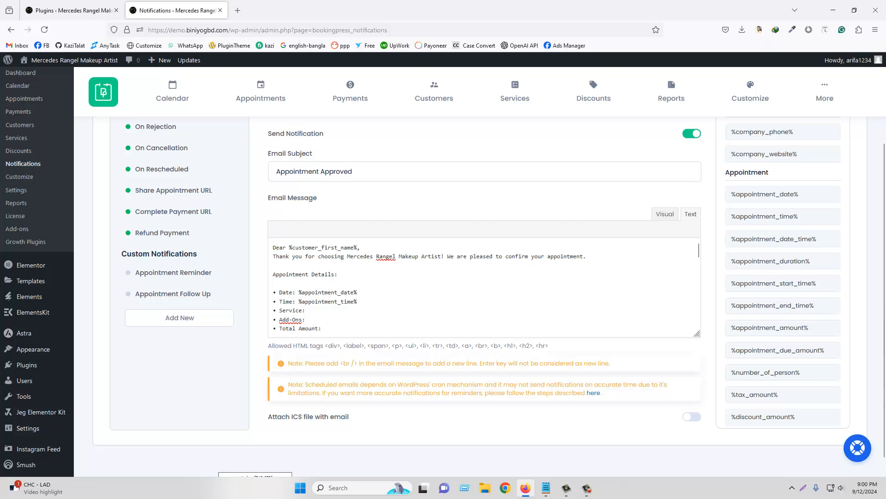
- Insert %service_name% on the Service line and %service_extras% on the Add-Ons line of the appointment details
scroll(756, 283, up, 3)
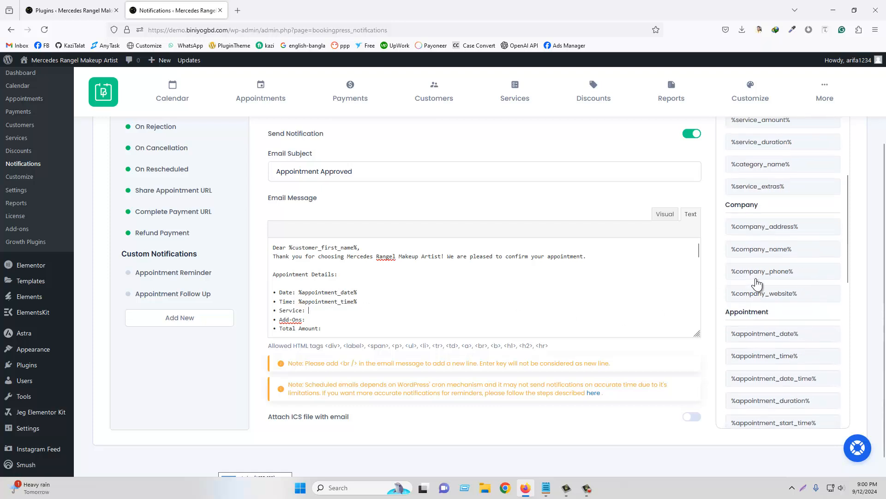
scroll(756, 283, up, 5)
scroll(734, 238, down, 2)
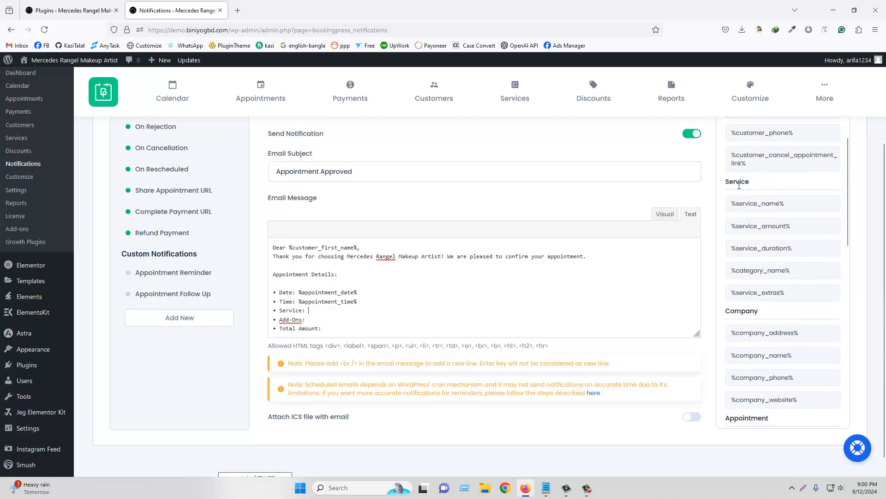
click(760, 204)
click(326, 319)
click(769, 294)
- Insert the %appointment_amount% placeholder on the Total Amount line of the appointment details
scroll(752, 200, up, 5)
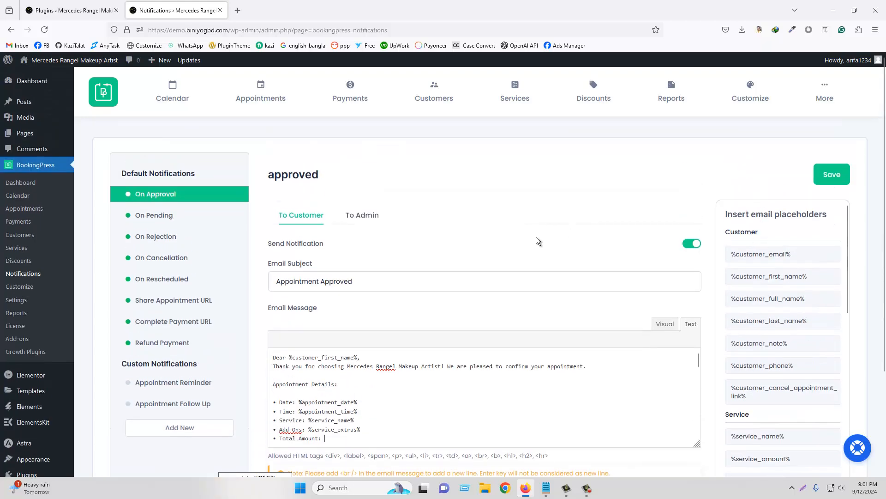
scroll(536, 236, down, 3)
scroll(826, 255, down, 6)
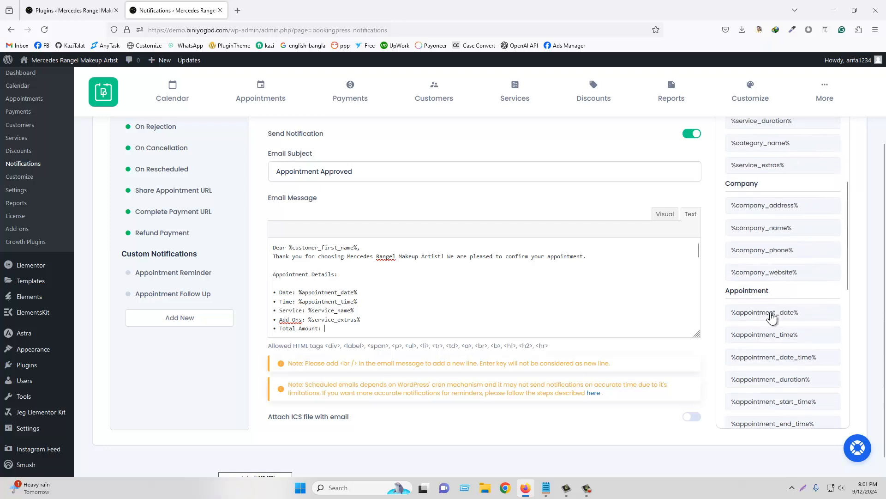
scroll(771, 317, down, 10)
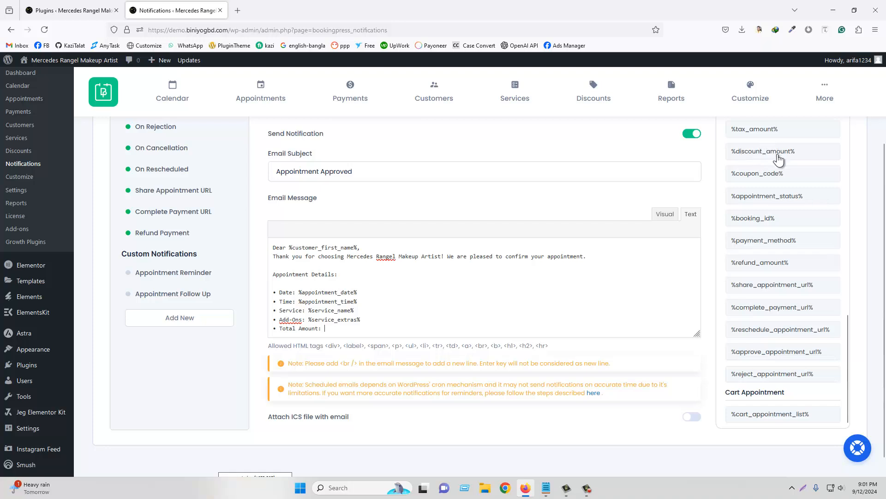
scroll(780, 228, up, 3)
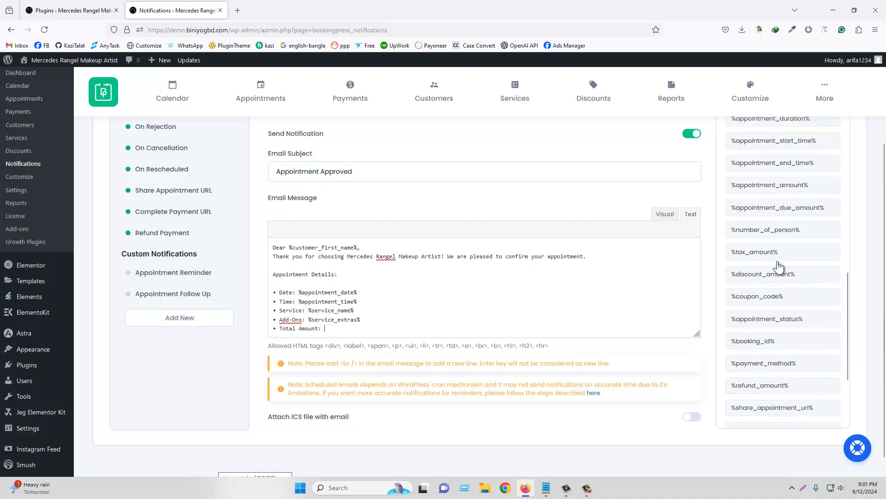
click(778, 189)
- Review the customer message from the Location section through the Cancellation Policy, and look through the available email placeholders
scroll(456, 313, down, 3)
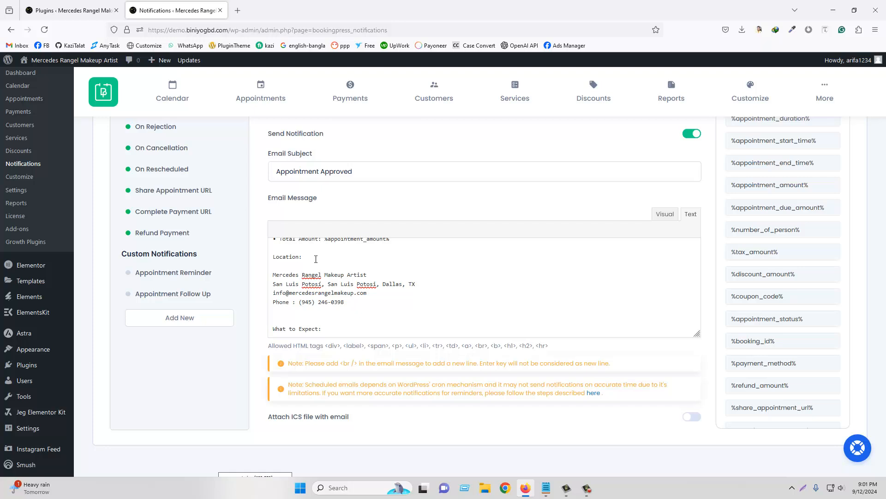
drag(354, 303, 279, 277)
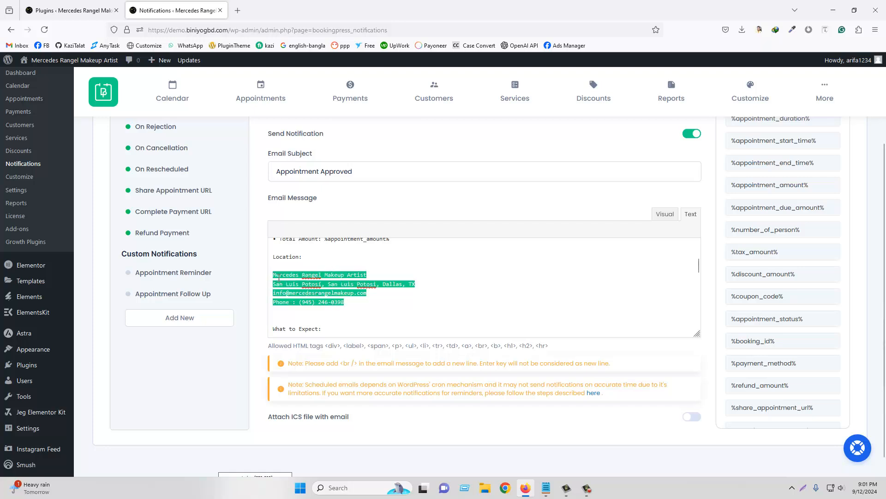
scroll(392, 296, down, 3)
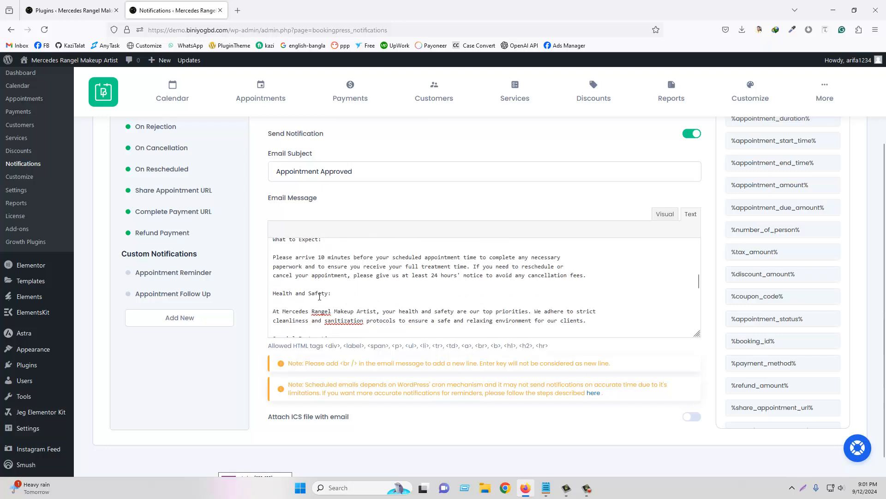
scroll(287, 272, down, 2)
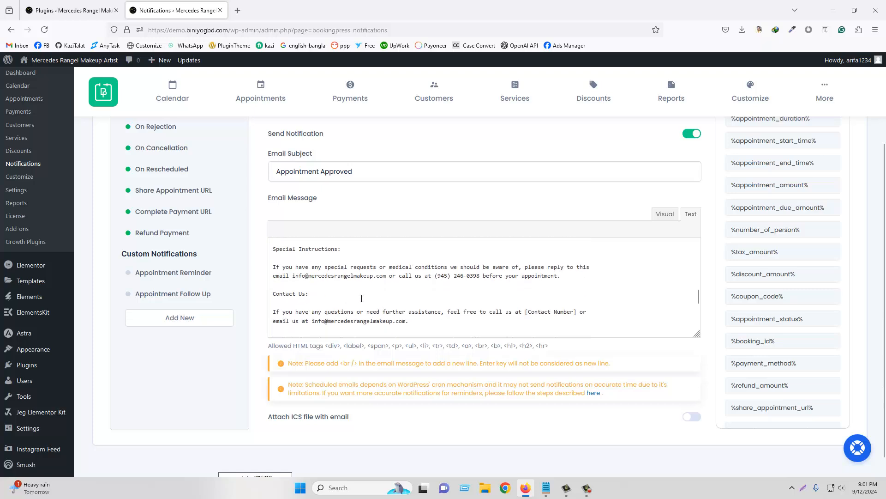
scroll(362, 298, down, 2)
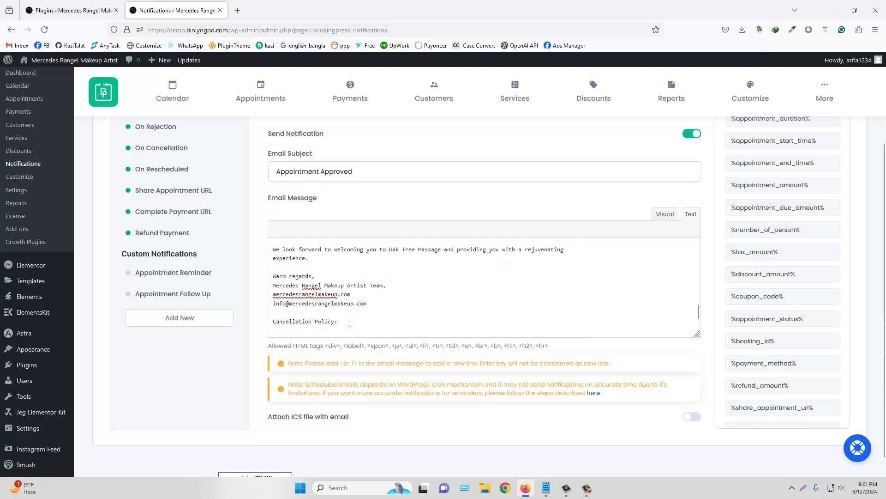
scroll(350, 321, down, 2)
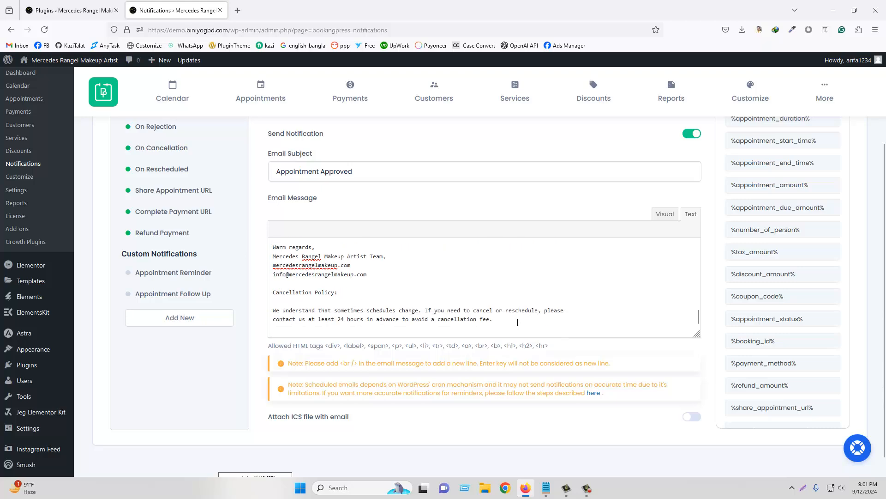
scroll(517, 322, up, 10)
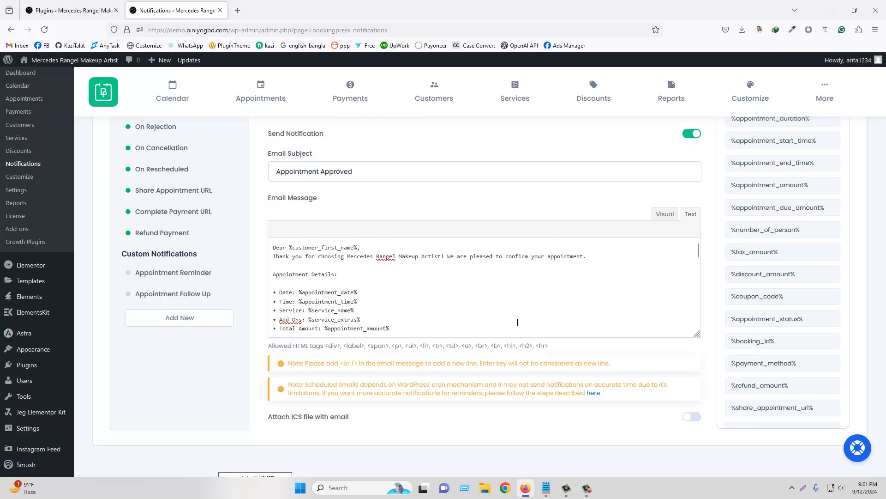
scroll(752, 245, up, 5)
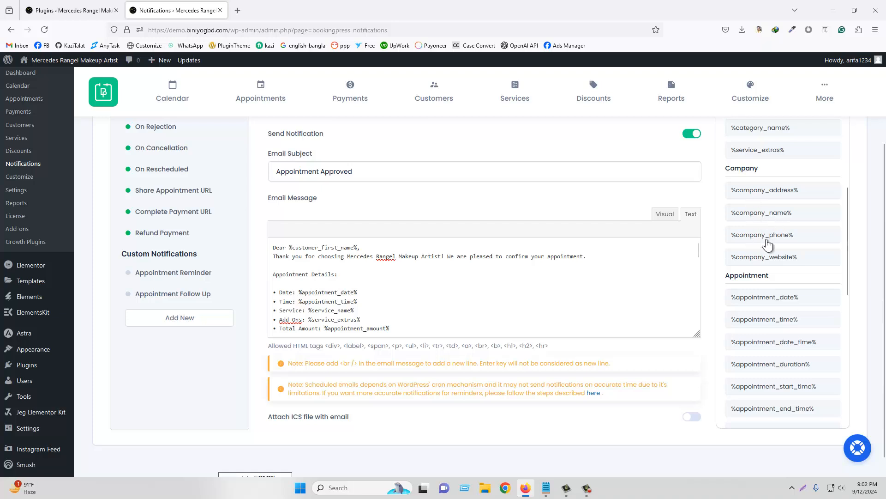
scroll(789, 267, up, 3)
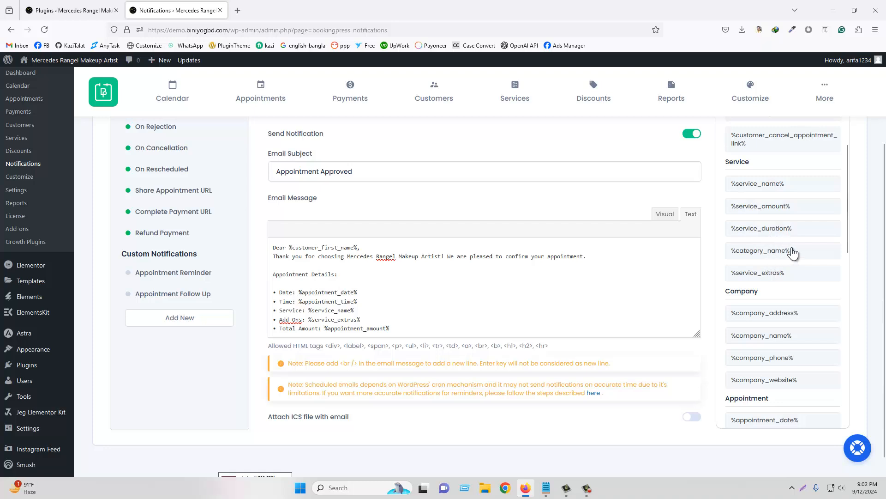
scroll(790, 255, down, 6)
scroll(794, 262, down, 3)
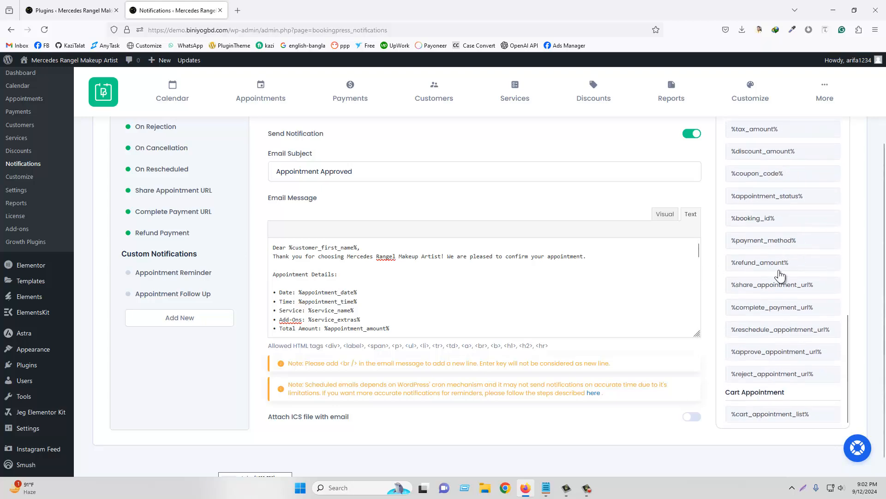
- Save the customer version of the On Approval notification
scroll(810, 211, up, 3)
click(831, 175)
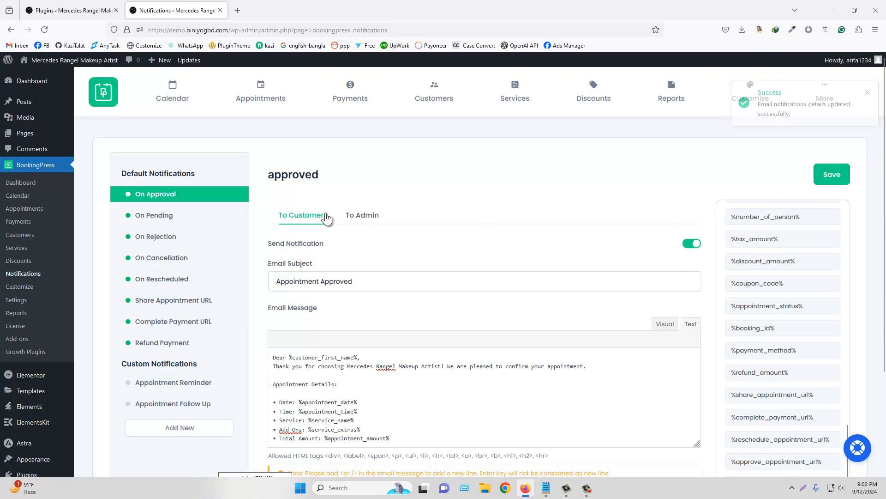
- Open the To Admin version of the On Approval notification and clear its default email message
click(364, 217)
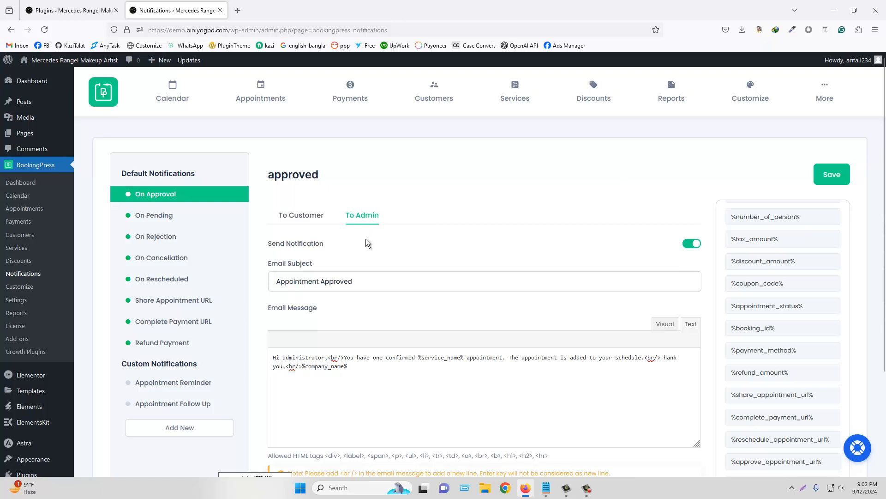
key(ctrl+a)
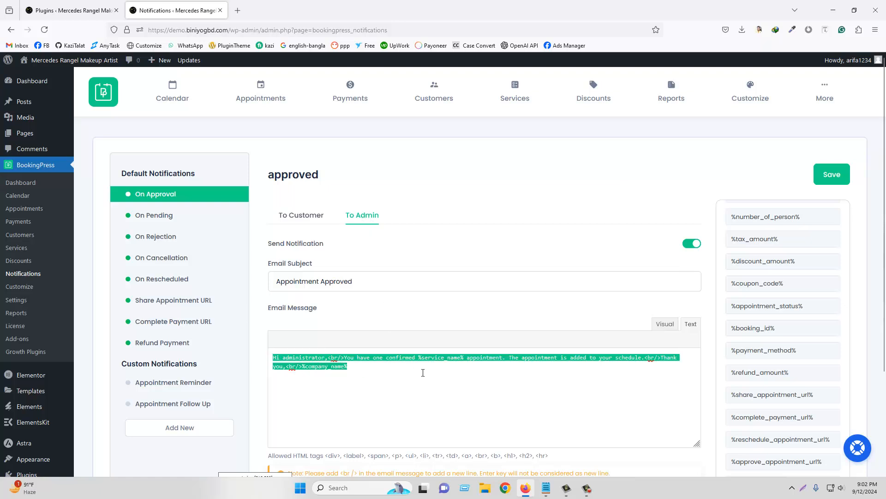
key(BackSpace)
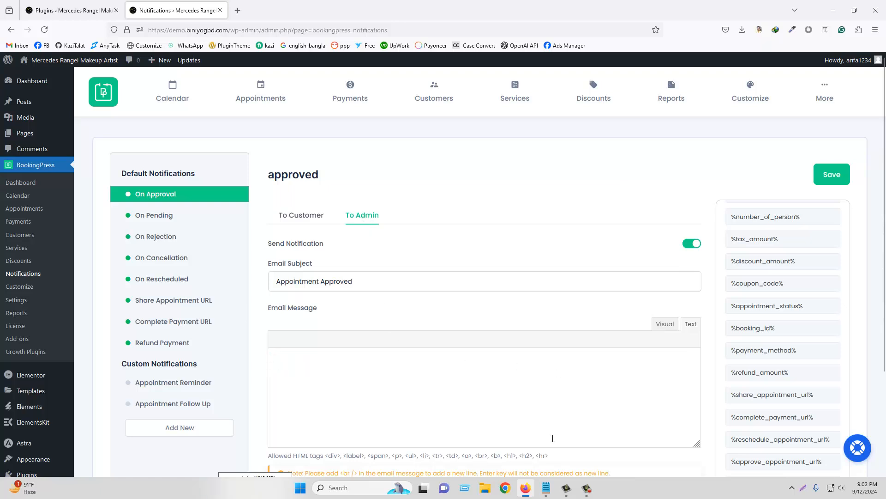
- Copy the To admin text in Notepad, from "Hello Staff" through "Special Requests/Notes:", and paste it into the admin email message in the browser
click(546, 488)
scroll(254, 259, down, 5)
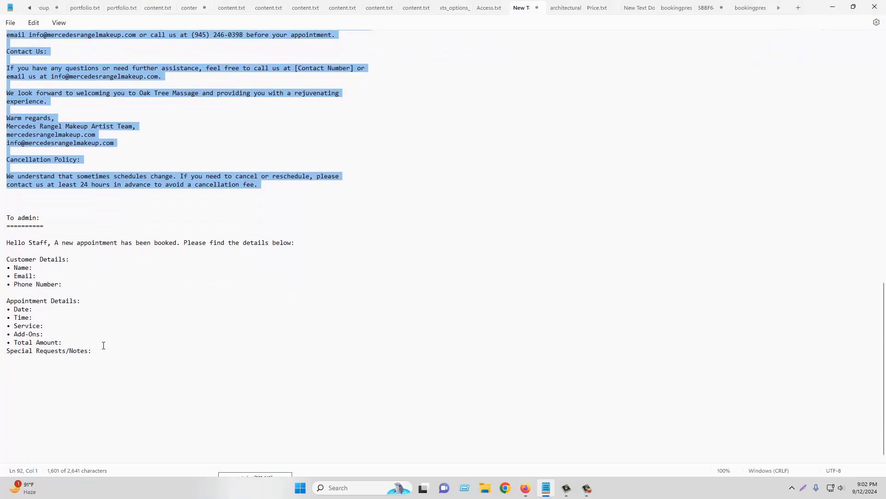
drag(97, 347, 2, 248)
right_click(42, 275)
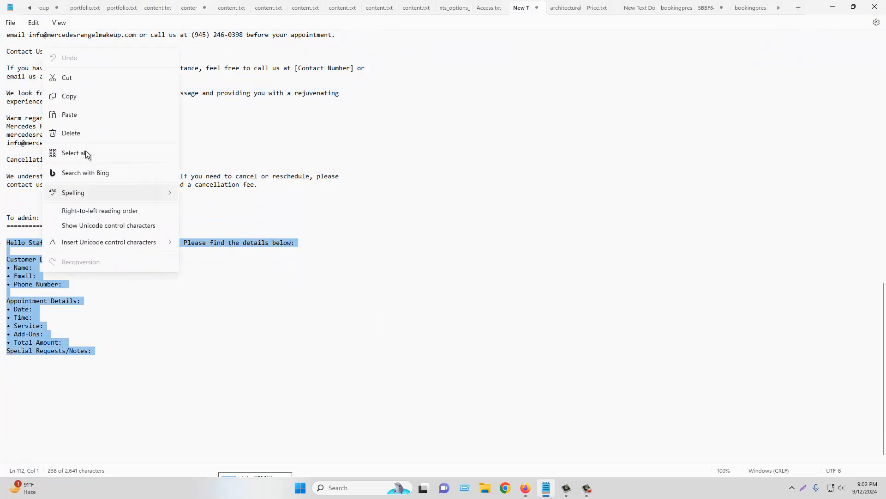
click(76, 97)
click(522, 490)
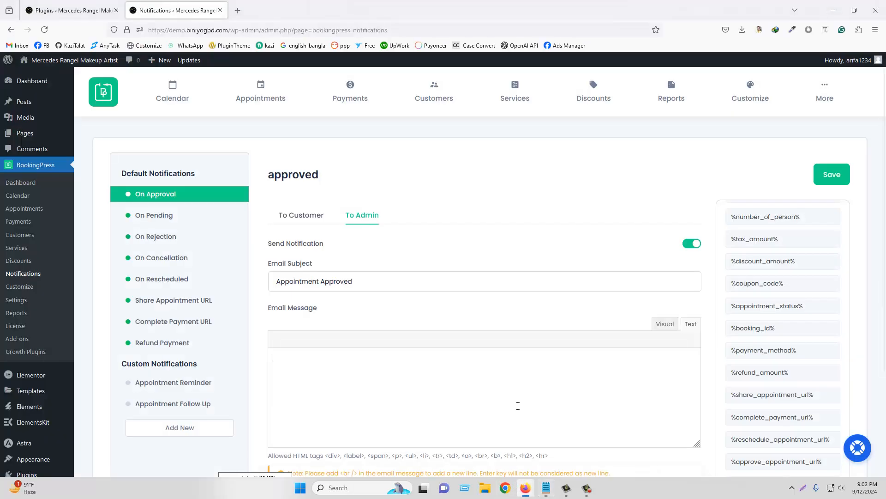
right_click(286, 357)
click(309, 241)
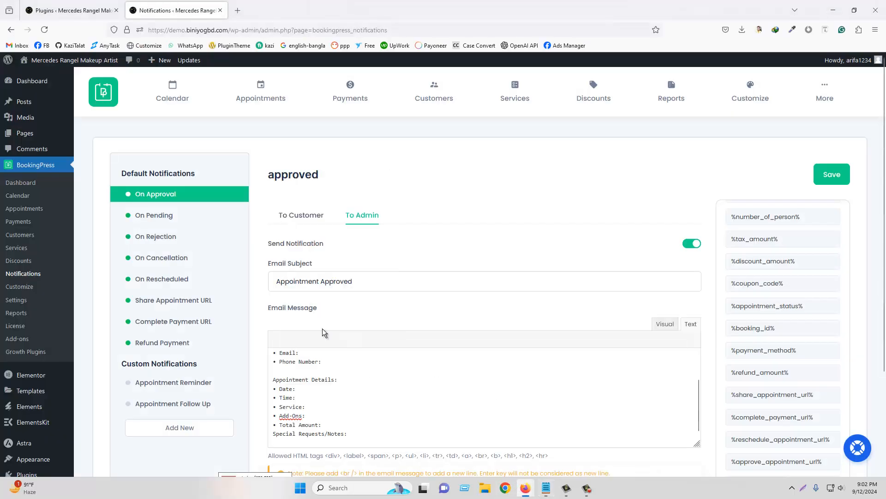
- Insert %customer_first_name%, %customer_email% and %customer_phone% on the Name, Email and Phone Number lines of the customer details
scroll(347, 354, up, 3)
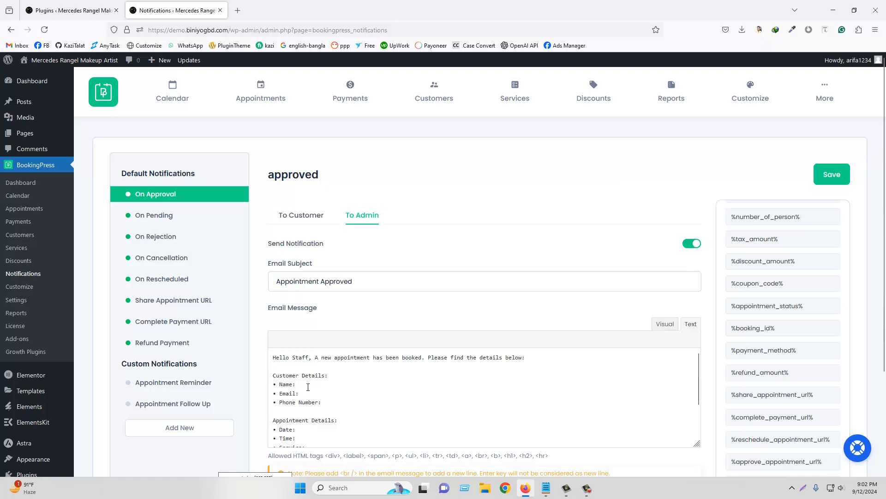
scroll(791, 273, up, 5)
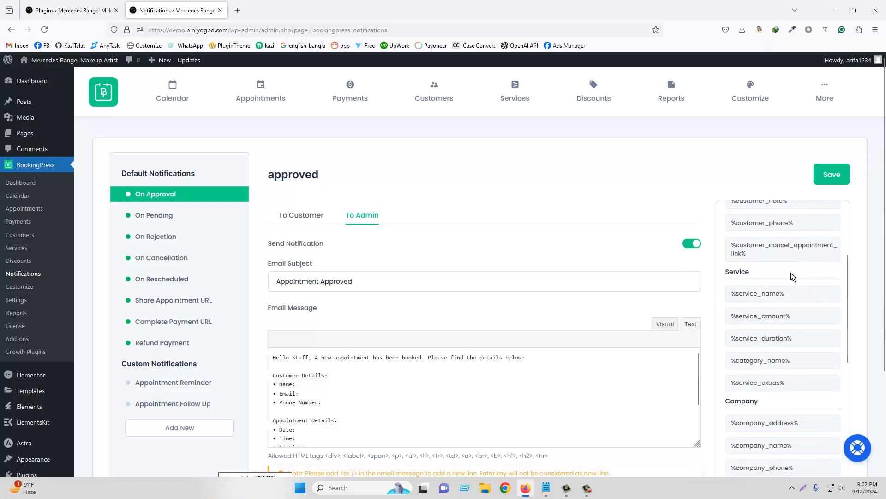
scroll(784, 318, up, 3)
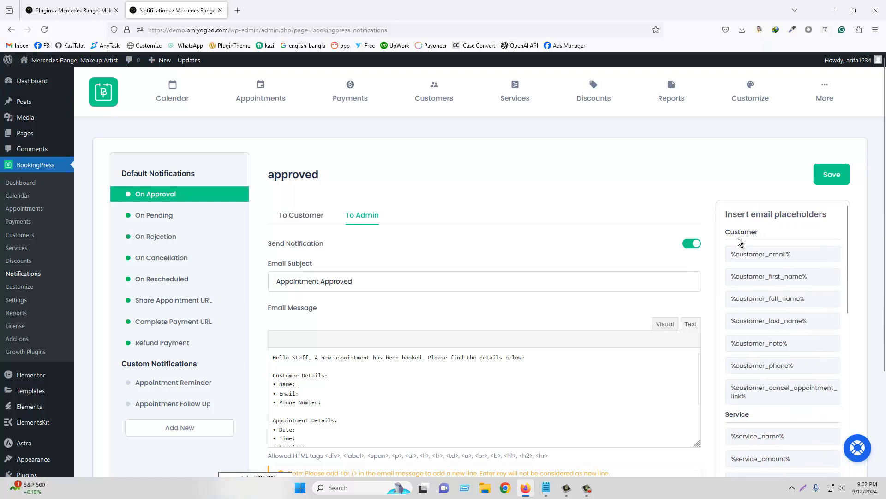
click(763, 277)
click(775, 260)
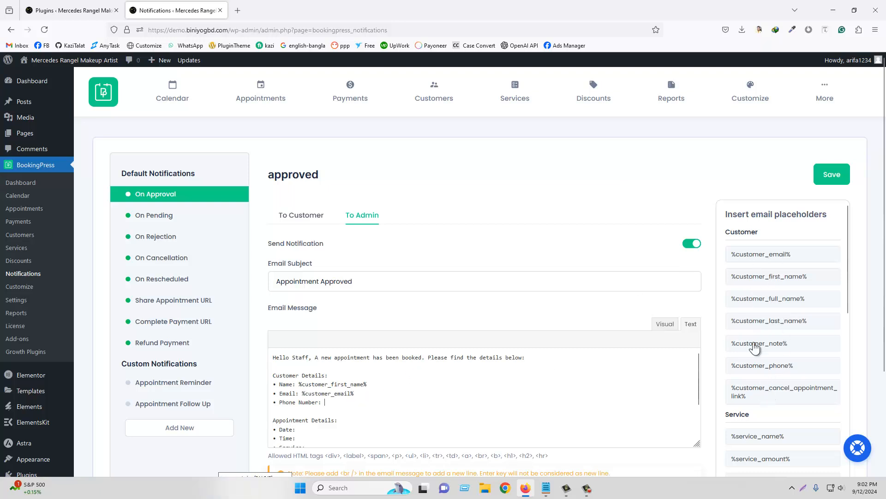
click(779, 366)
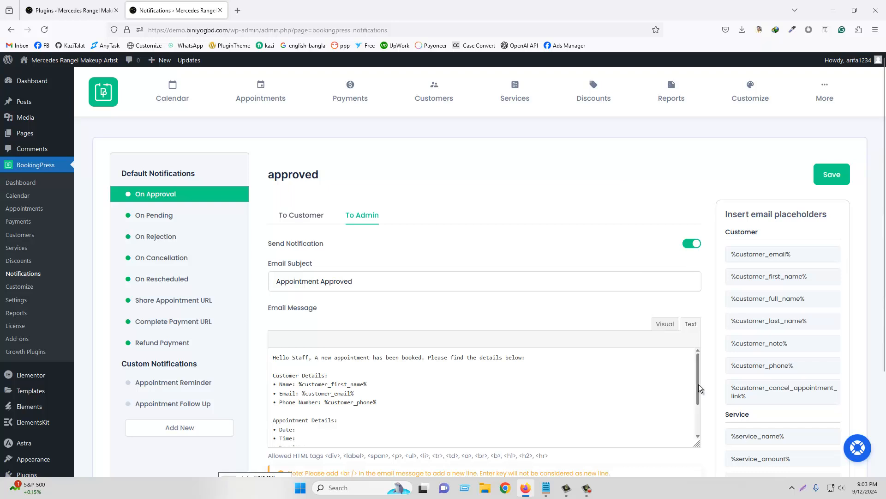
- Insert %appointment_date% on the Date line and %appointment_time% on the Time line of the admin message
scroll(695, 392, down, 1)
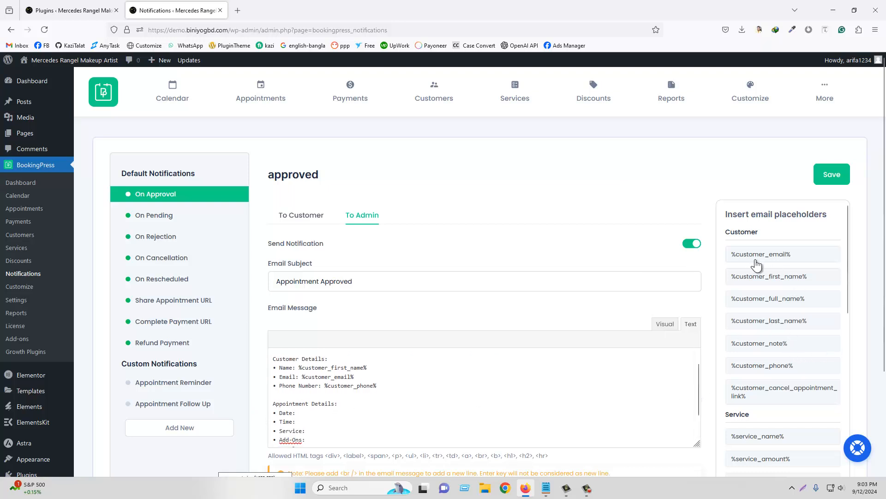
scroll(765, 413, down, 7)
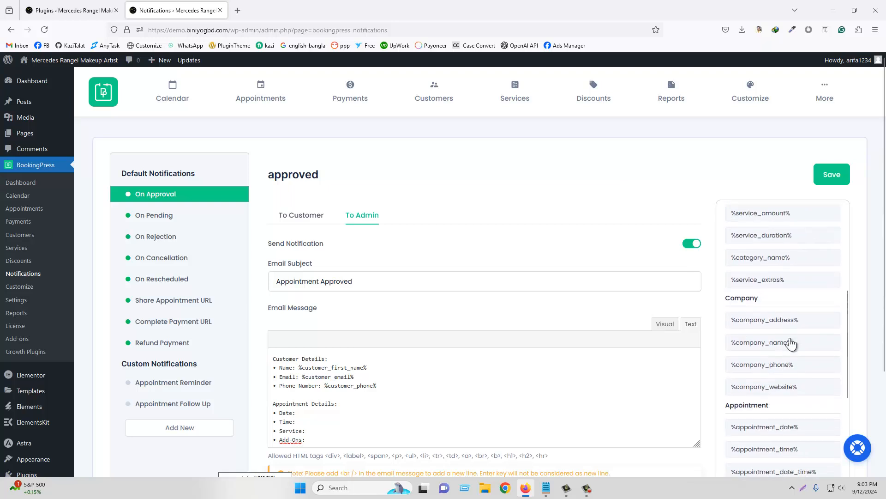
click(780, 306)
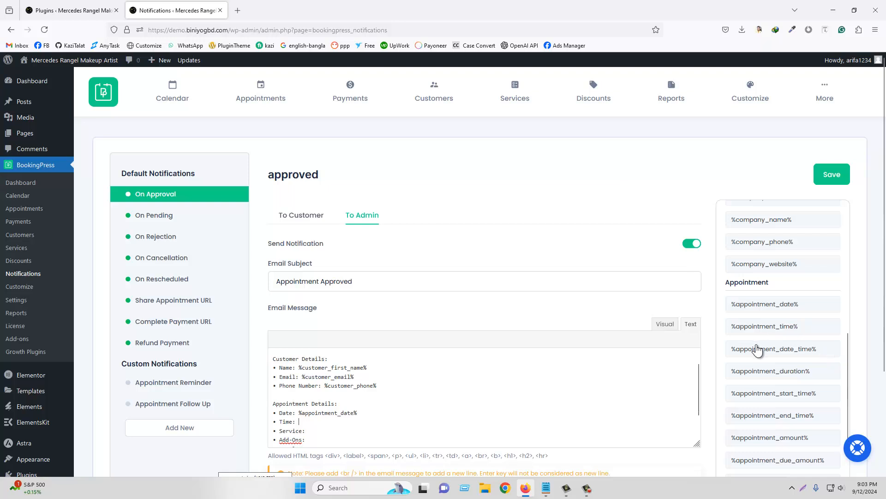
click(767, 329)
- Insert %service_name% on the Service line and %service_extras% on the Add-Ons line of the admin message
scroll(794, 358, down, 5)
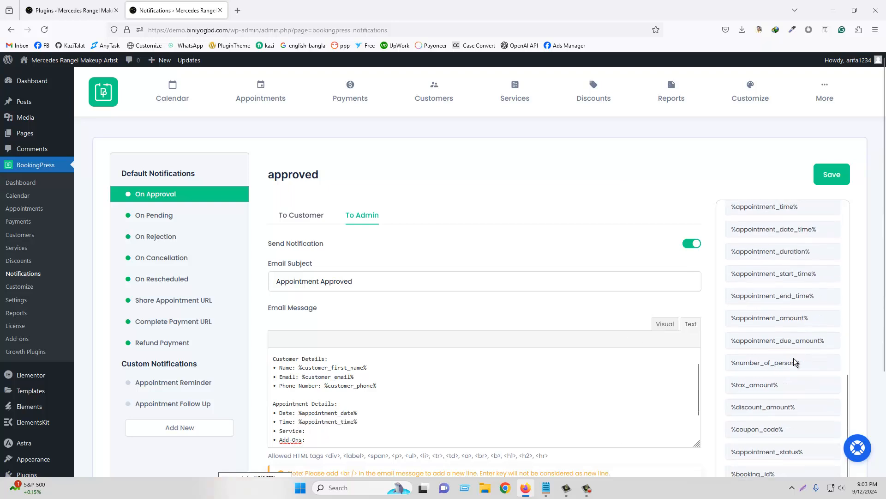
scroll(792, 359, up, 6)
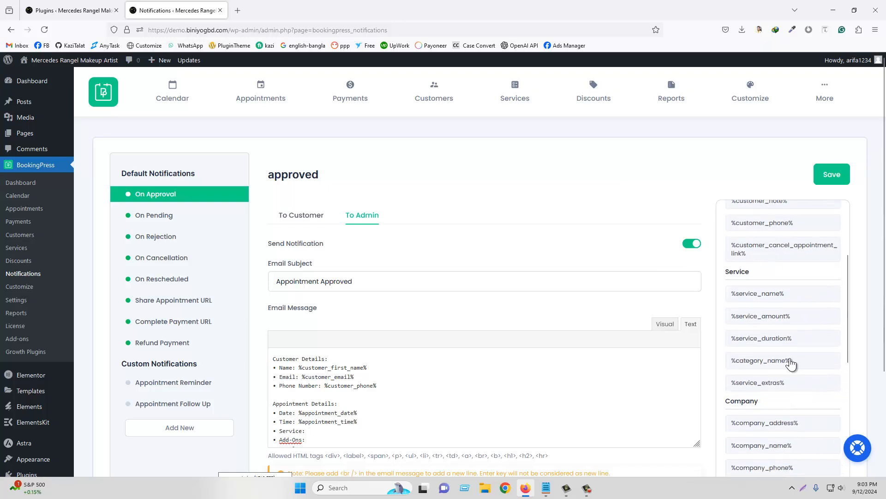
click(766, 300)
click(779, 383)
- Insert the %appointment_amount% placeholder on the Total Amount line of the admin message
scroll(409, 394, down, 1)
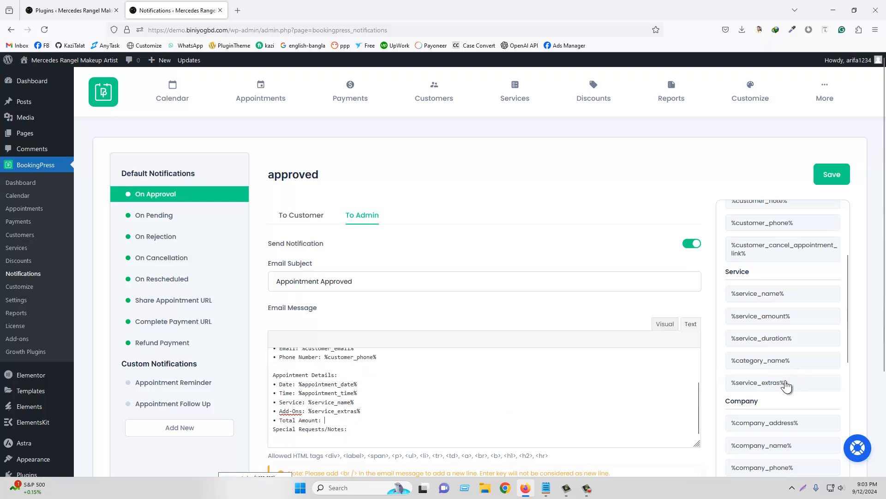
scroll(785, 383, down, 5)
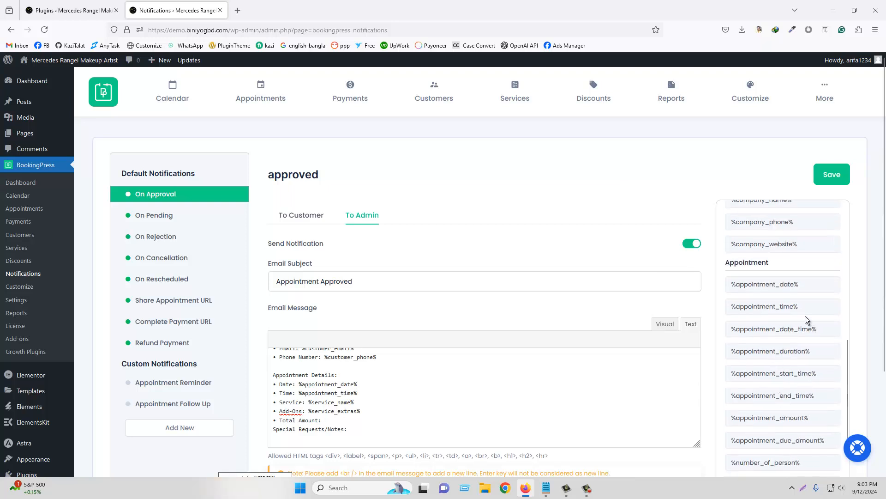
scroll(803, 351, down, 3)
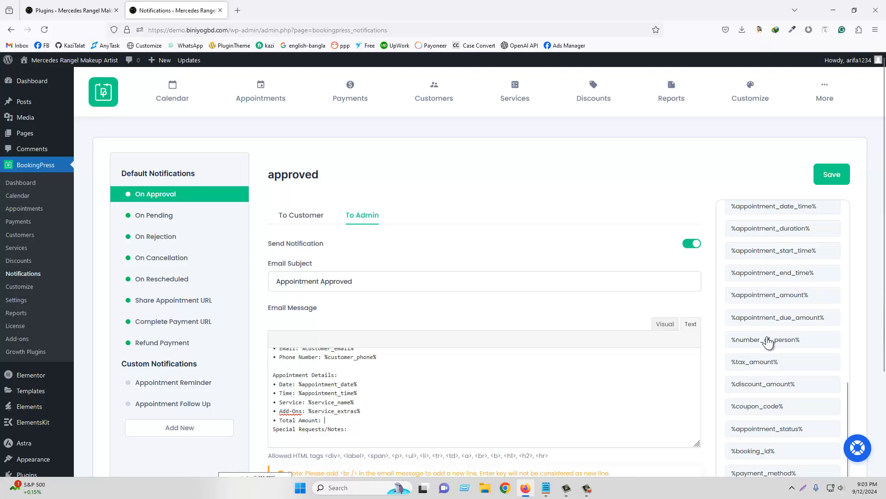
click(772, 295)
- Check the Special Requests/Notes line of the To admin text in Notepad, and return to the notification in the browser
scroll(482, 437, down, 3)
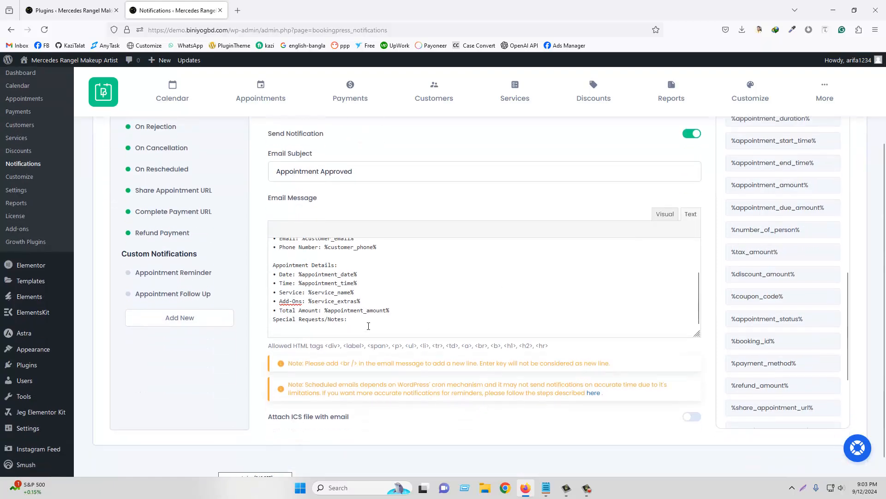
click(546, 488)
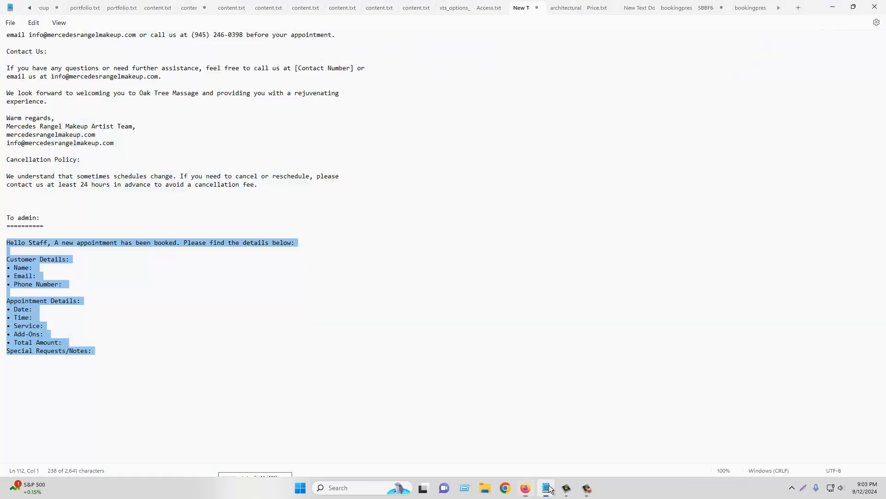
click(117, 351)
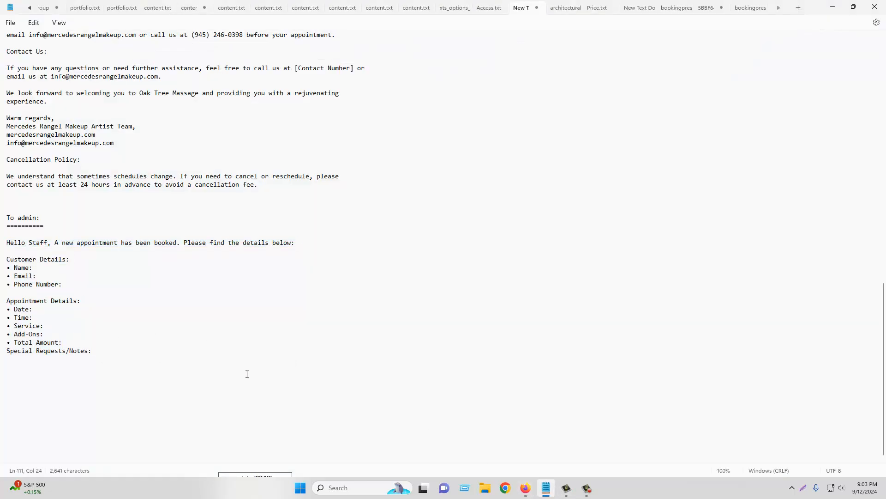
click(531, 487)
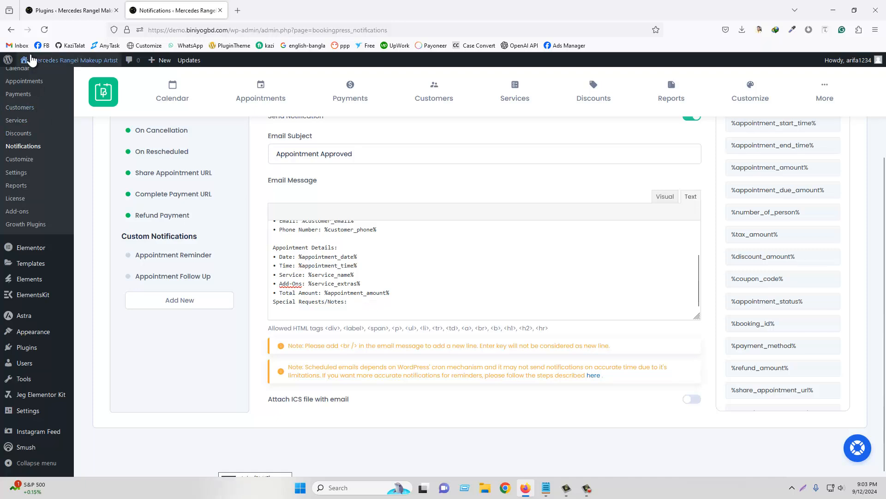
mouse_move(28, 60)
right_click(40, 79)
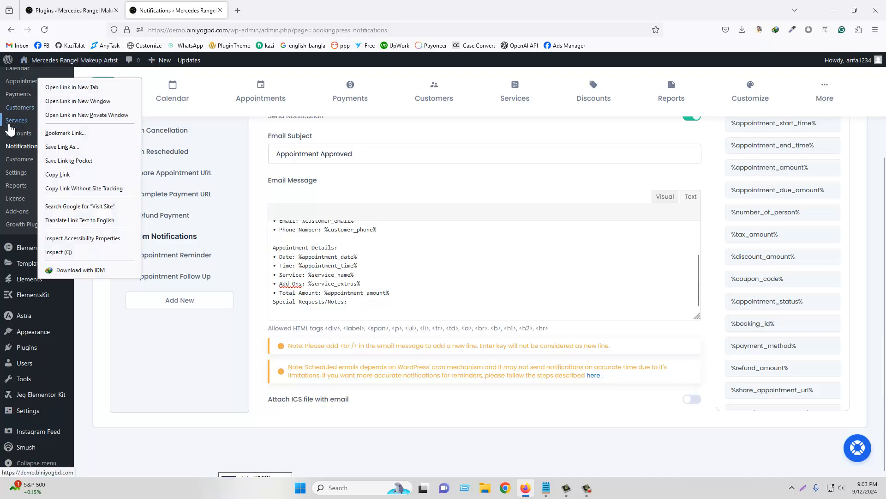
click(82, 340)
- Open the WordPress Pages list in a new browser tab and switch to it
scroll(65, 286, up, 3)
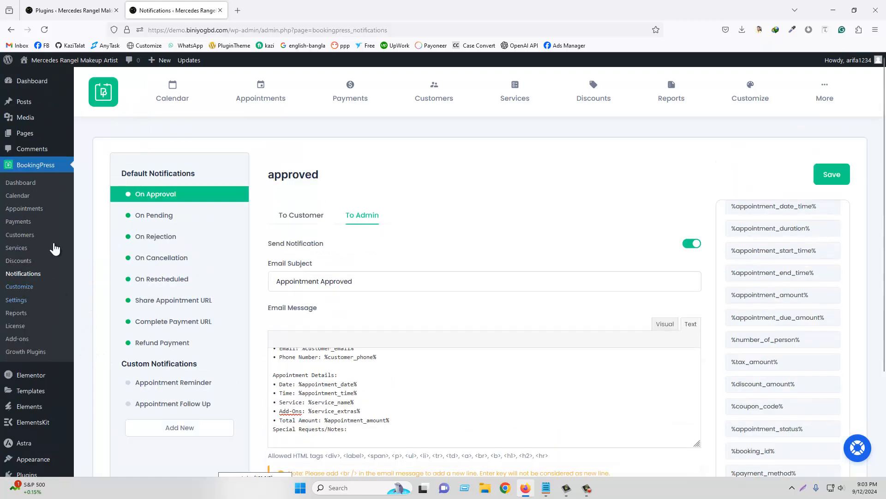
middle_click(28, 134)
click(258, 6)
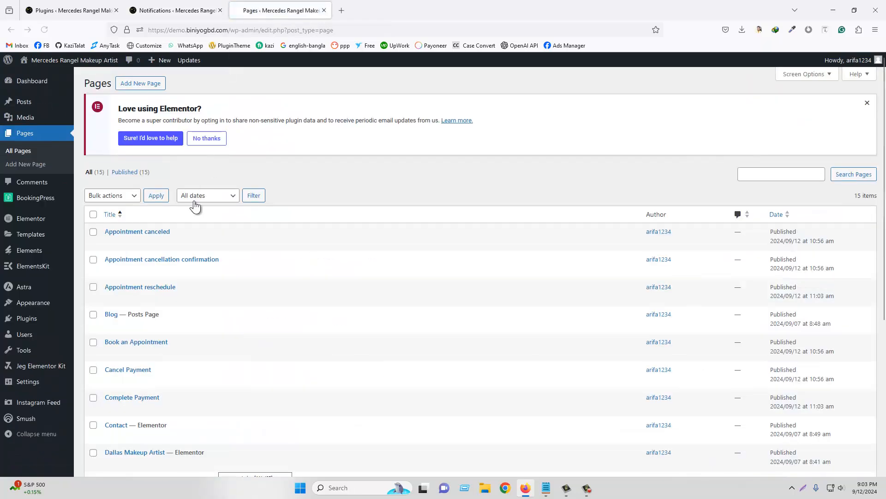
- Open the live Book an Appointment page from the pages list in a new tab and switch to it
scroll(196, 231, down, 5)
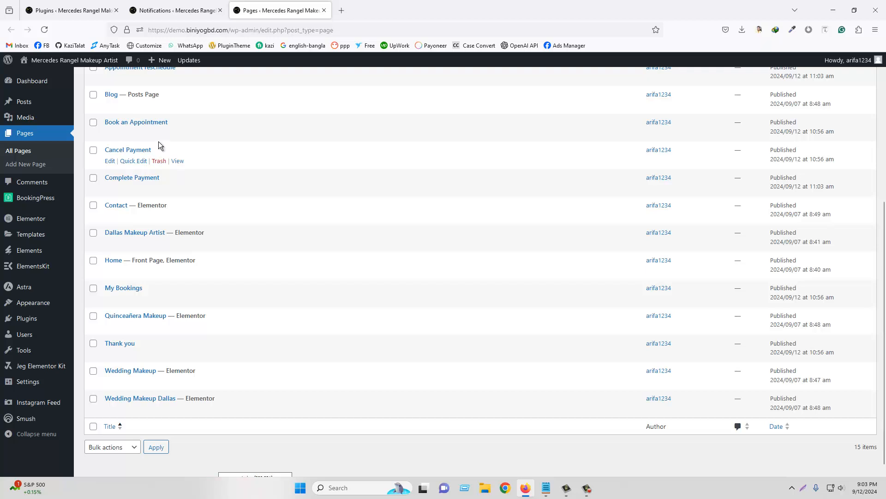
middle_click(177, 133)
click(436, 5)
click(405, 10)
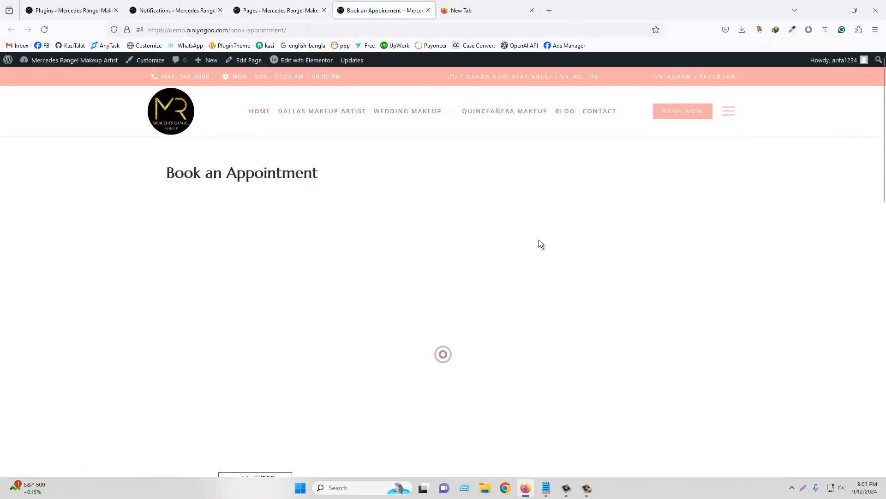
- Choose the standard makeup only service with the Blow out extra, and continue to the date and time selection
click(365, 286)
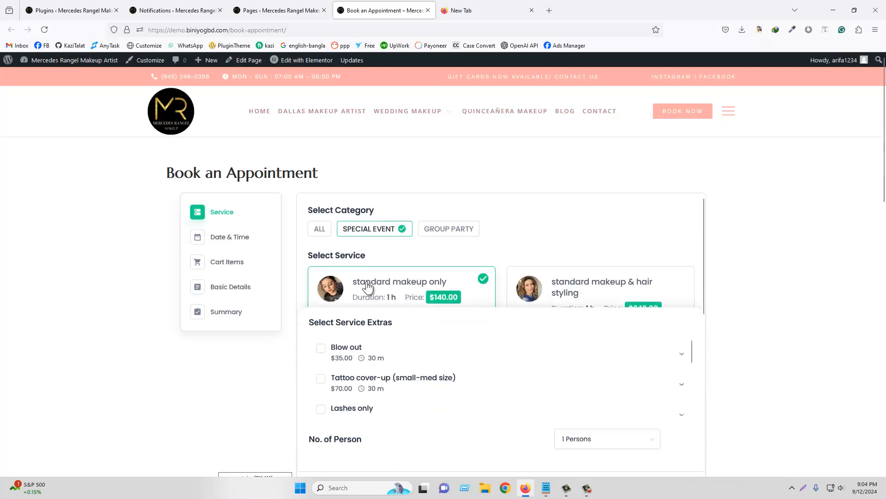
click(333, 347)
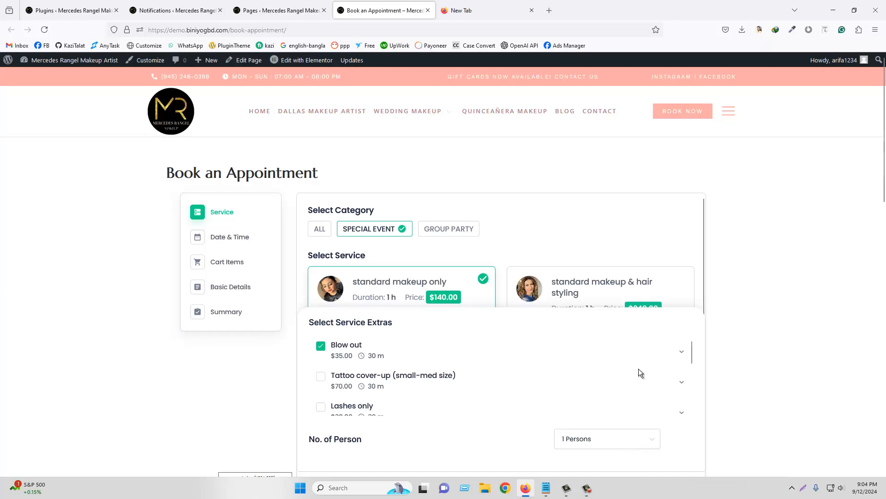
scroll(638, 369, down, 2)
scroll(787, 360, down, 3)
click(655, 388)
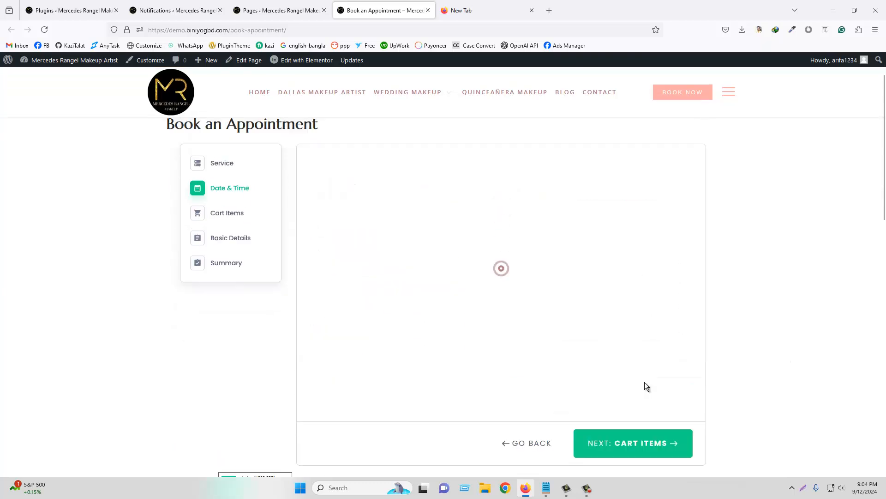
- Choose the 1:00 pm - 2:30 pm slot on September 13, 2024, and proceed through the cart to the Note field in Basic Details
click(539, 337)
scroll(683, 388, down, 3)
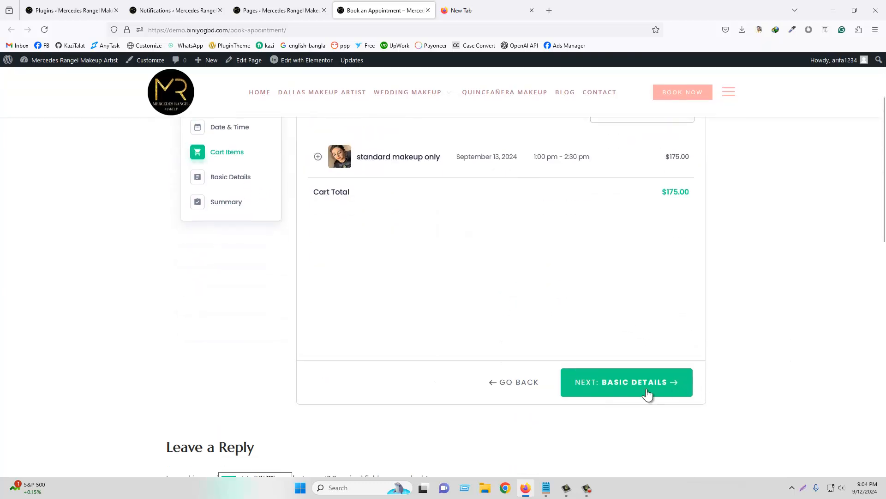
click(609, 386)
scroll(351, 310, down, 1)
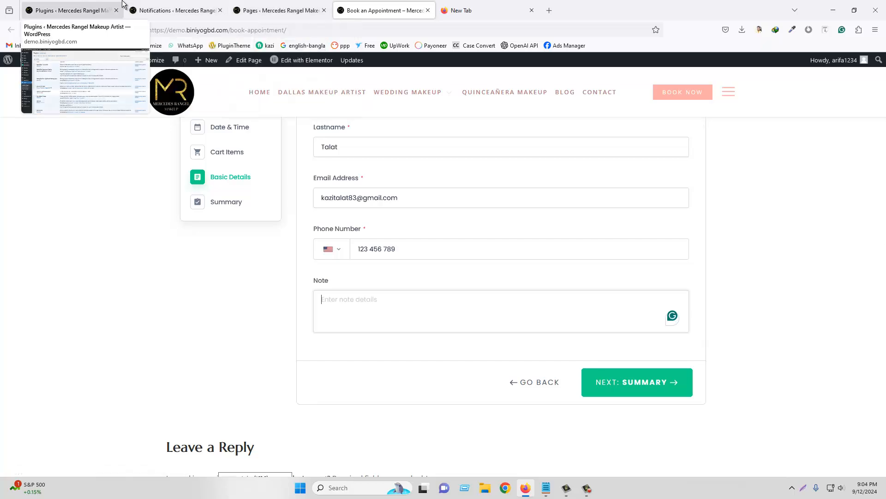
- Insert the %customer_note% placeholder on the Special Requests/Notes line of the admin message, and save the On Approval notification
click(175, 10)
click(358, 427)
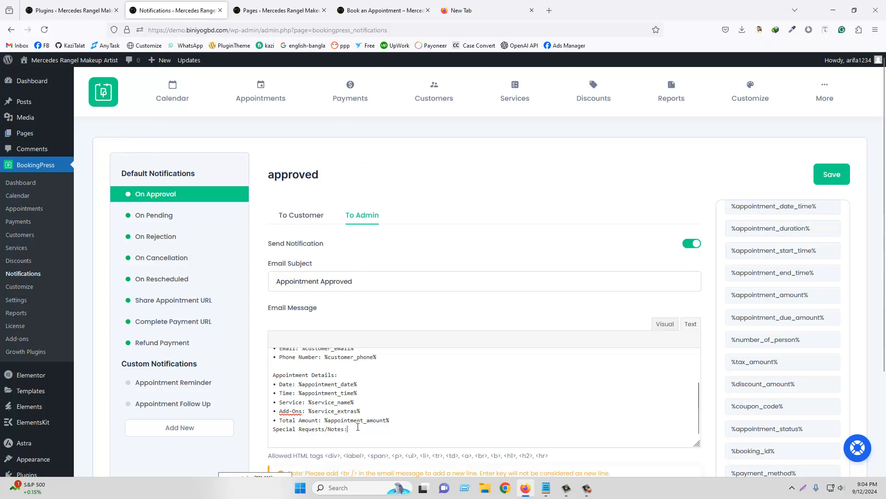
scroll(795, 347, up, 10)
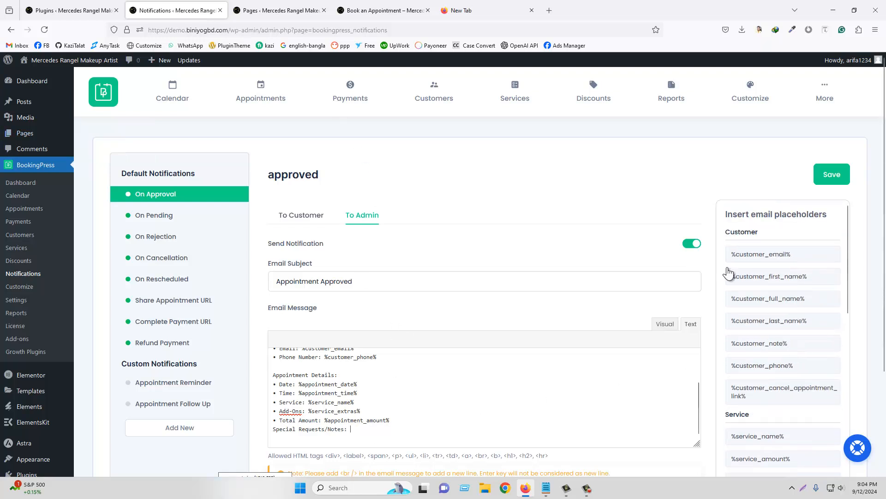
click(764, 346)
click(833, 175)
- Open the live site in a new tab, and return to the Book an Appointment page to reload it
mouse_move(69, 60)
right_click(51, 76)
click(79, 86)
drag(308, 4, 560, 4)
click(349, 4)
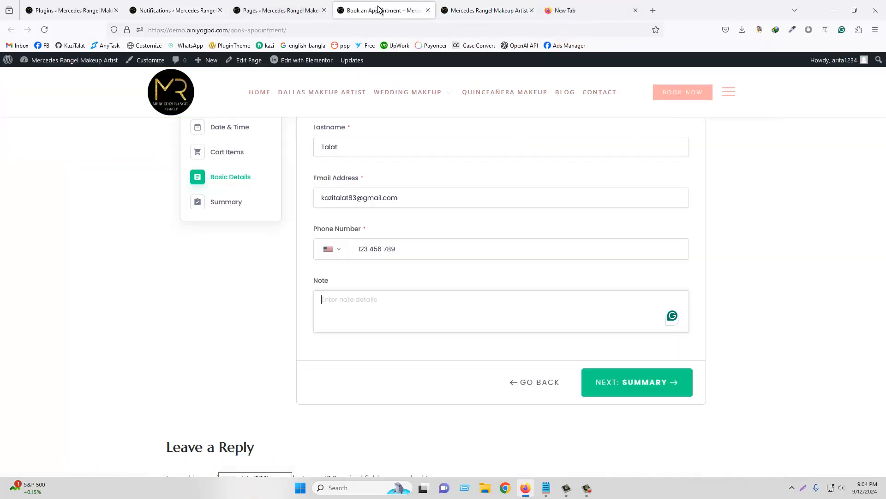
scroll(382, 257, up, 4)
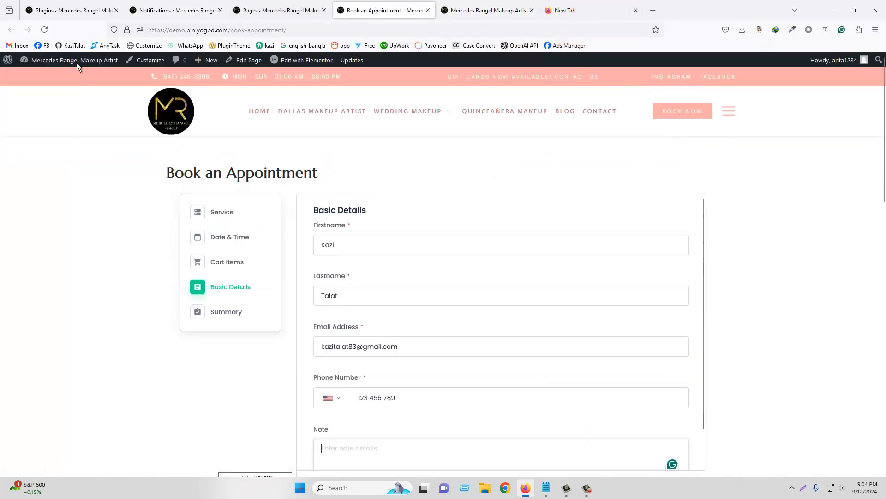
click(44, 29)
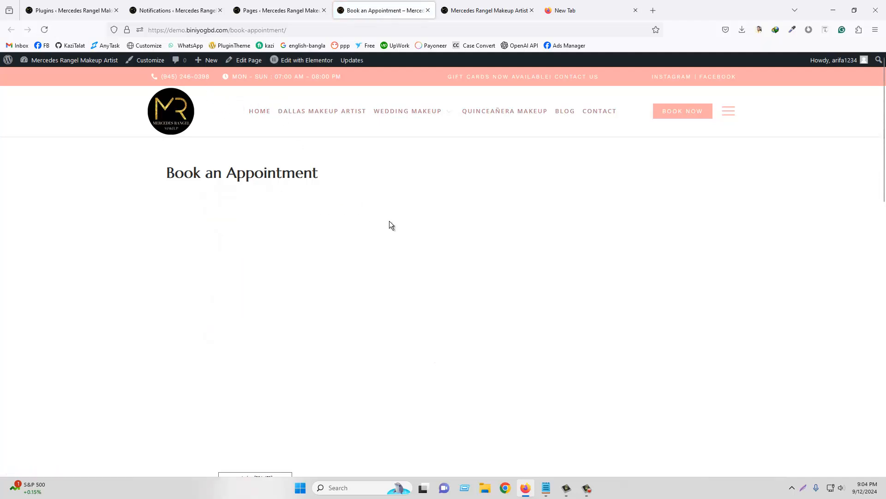
- Choose the standard makeup only service with a $25.00 extra for 1 person, and continue to the date and time selection
click(374, 291)
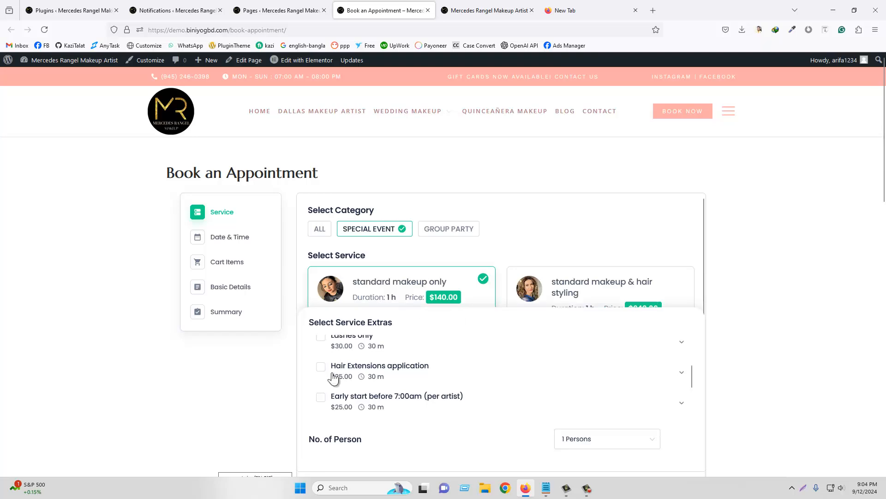
scroll(631, 381, down, 3)
scroll(705, 387, down, 5)
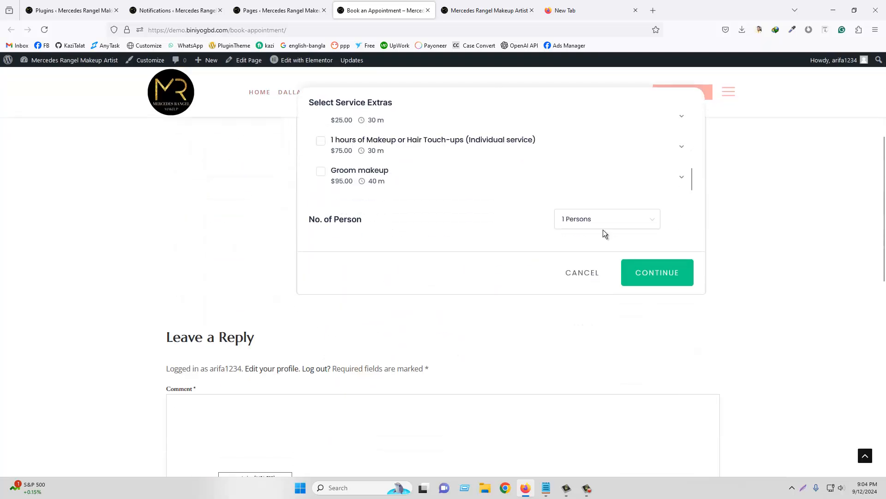
click(647, 280)
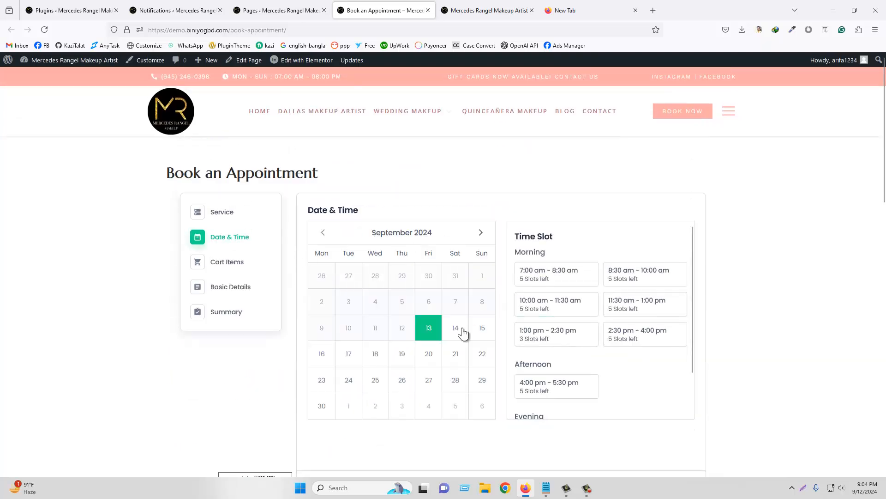
- Choose the 10:00 am - 11:30 am slot on September 13, 2024, and proceed through the cart to Basic Details
click(543, 306)
scroll(542, 321, down, 3)
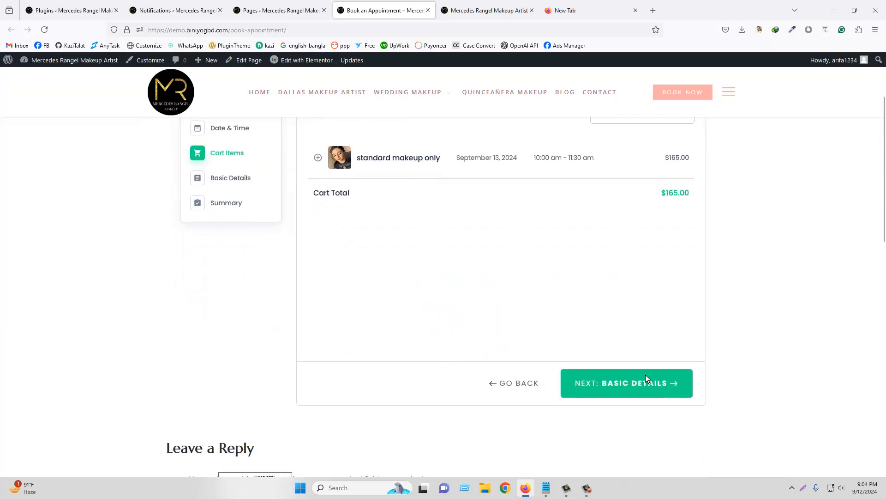
click(645, 375)
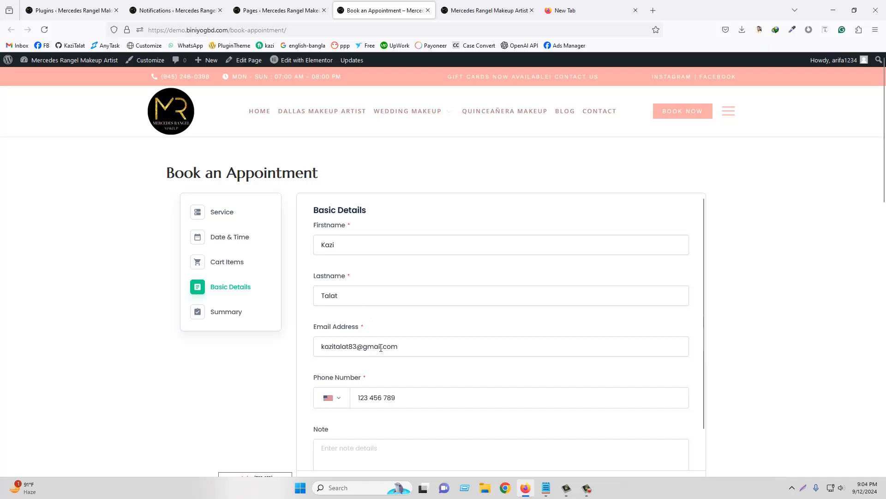
- Enter the note "test" in the basic details, and book the appointment from the summary
scroll(415, 390, down, 1)
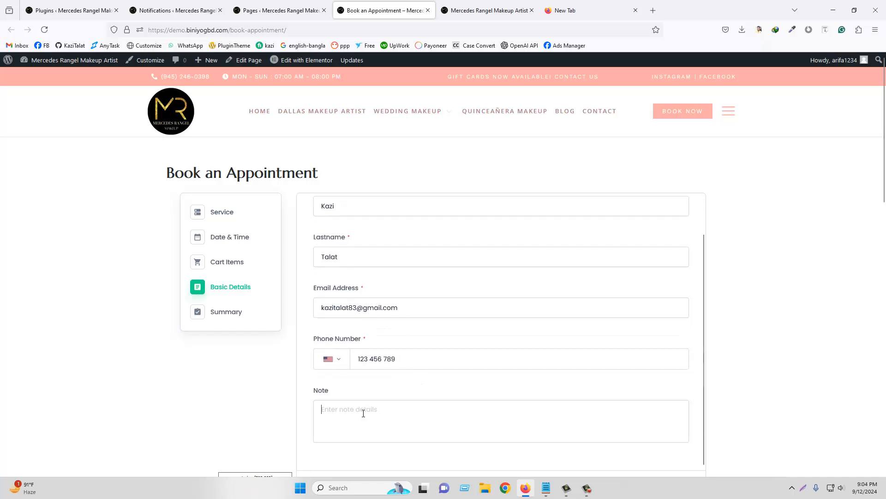
text(test)
scroll(397, 410, down, 3)
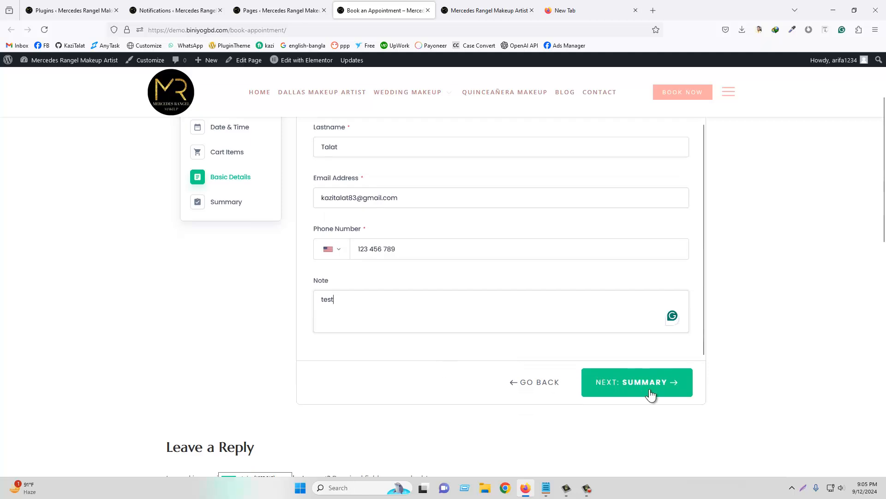
click(650, 393)
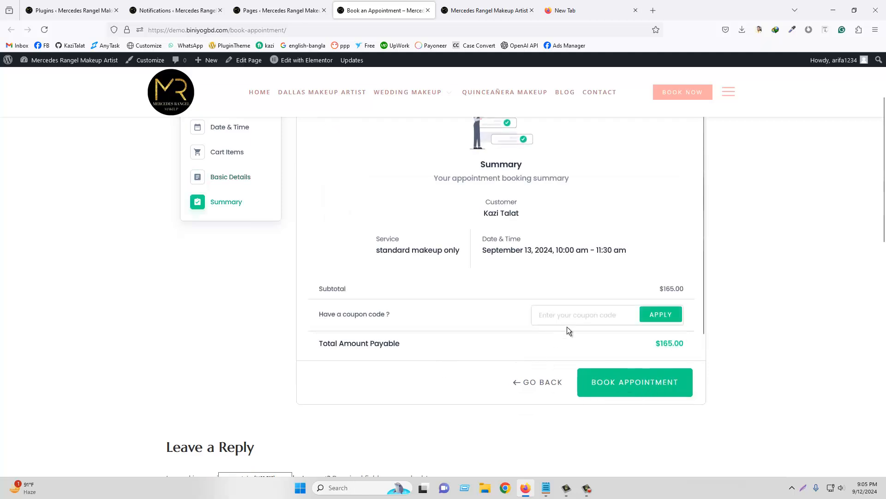
click(644, 379)
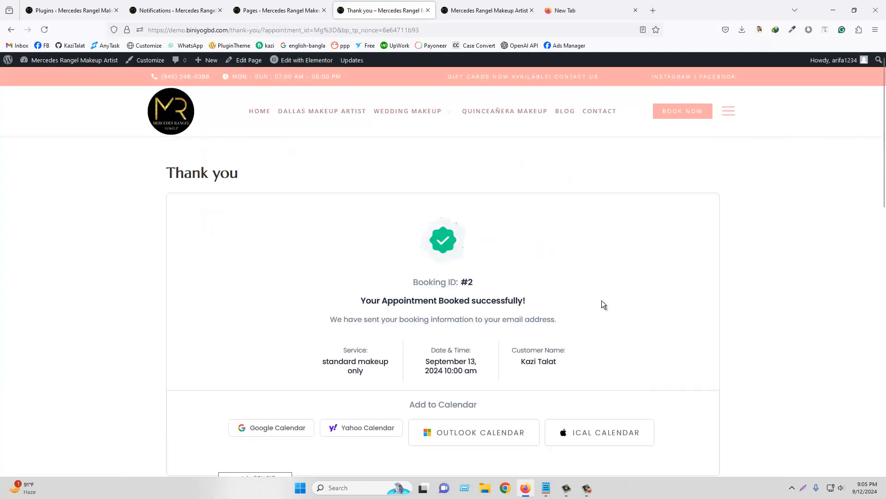
- Switch to Chrome with the admin's profile, and open the newest Appointment Pending email in the Gmail inbox
click(505, 489)
scroll(382, 218, down, 3)
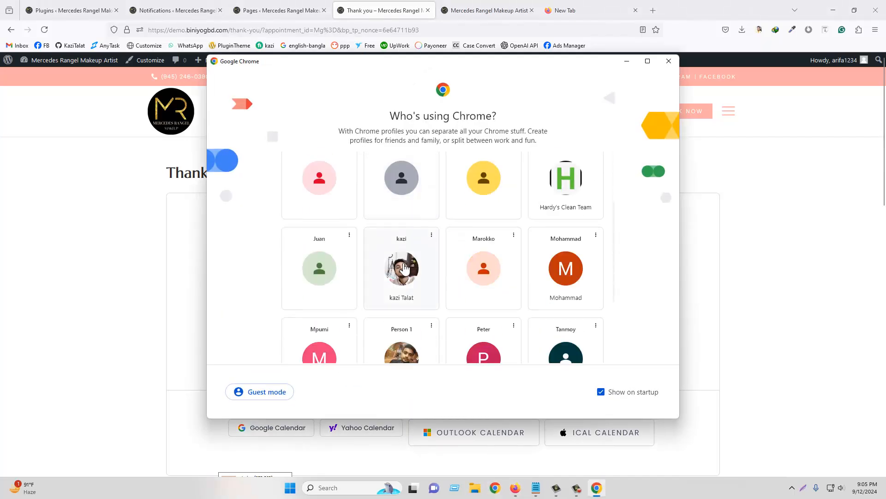
scroll(405, 268, down, 3)
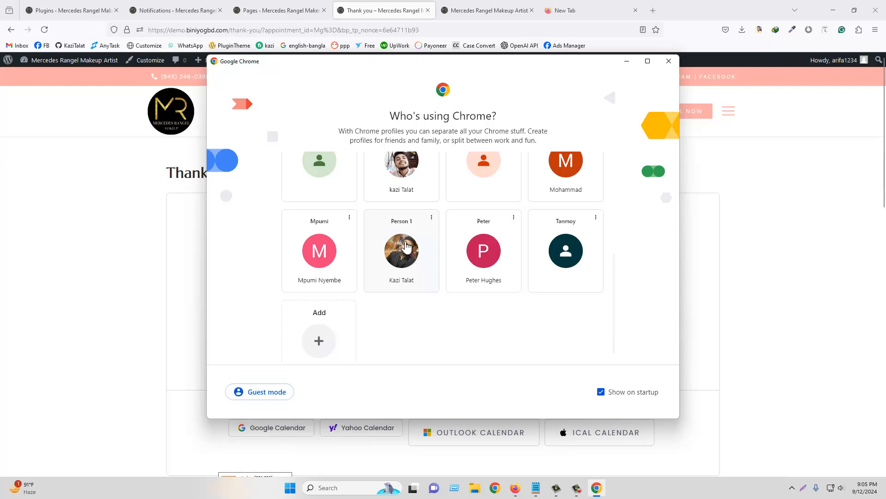
click(406, 248)
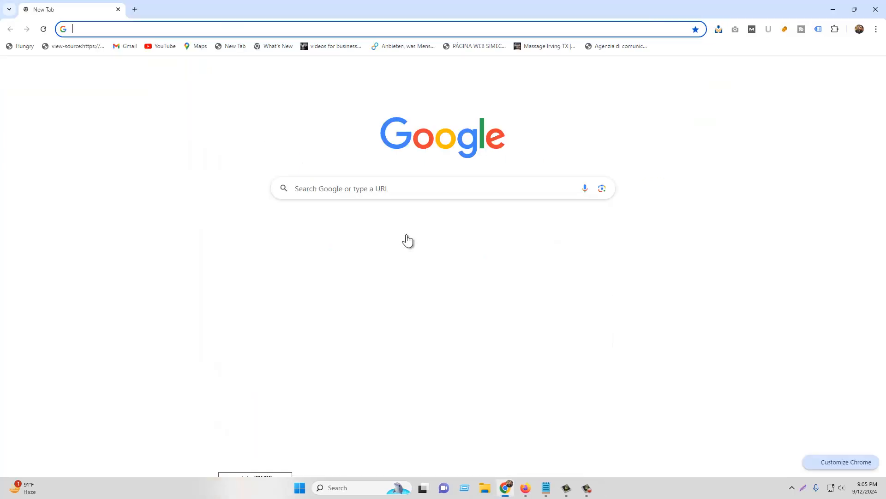
click(128, 49)
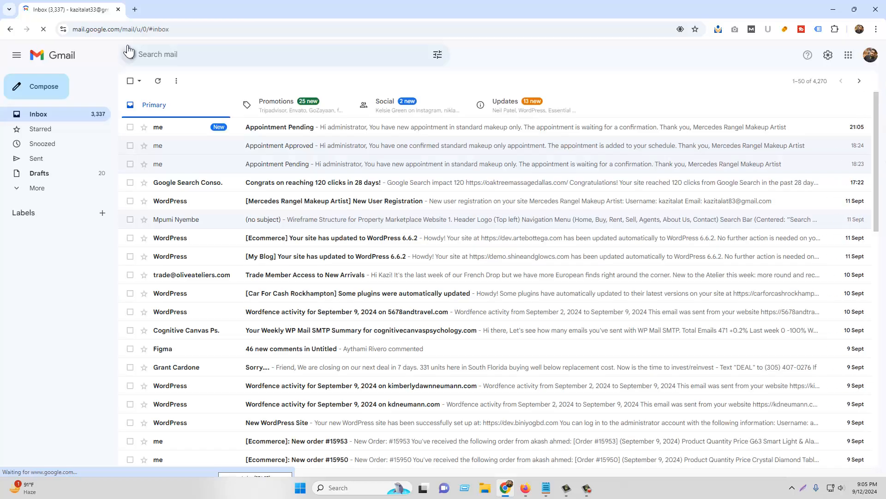
click(272, 129)
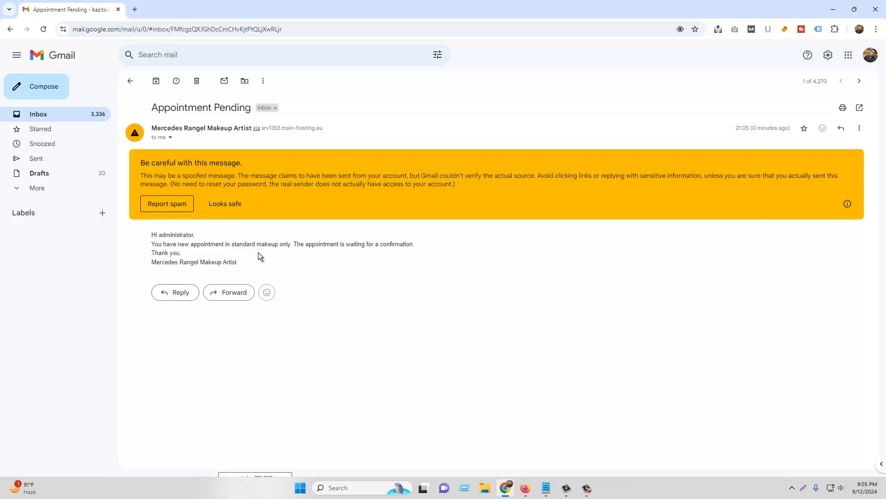
- Return to the BookingPress appointments in Firefox, set the 10:00 am appointment's status to Approved, and apply the list filter
click(525, 488)
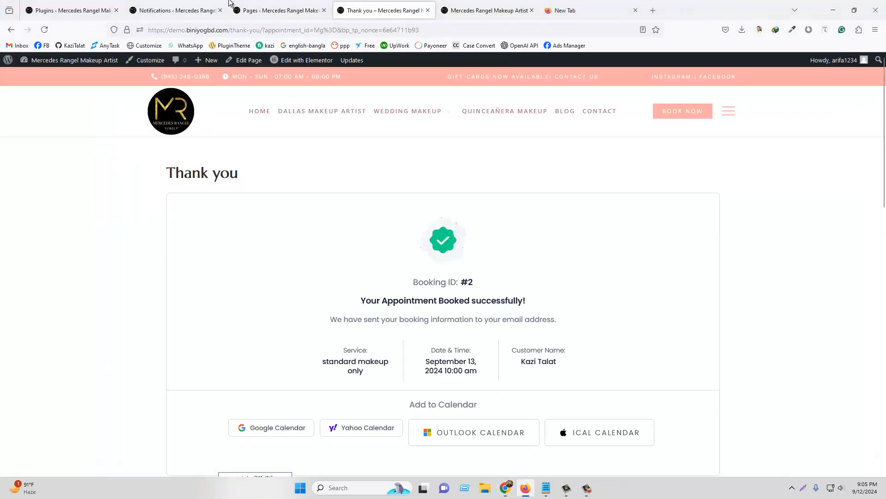
click(194, 6)
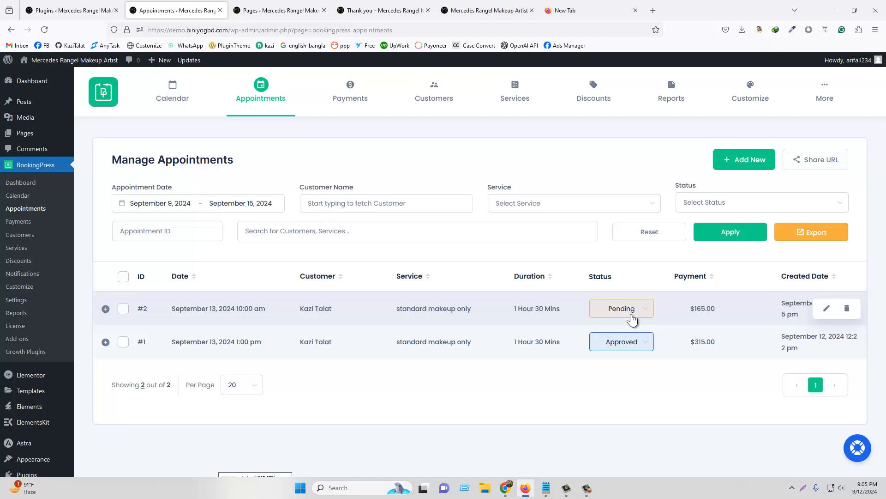
click(632, 318)
click(626, 355)
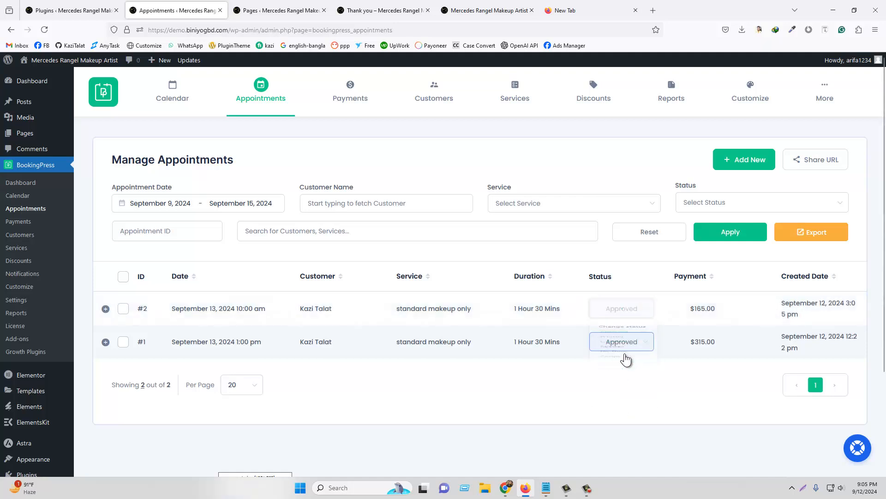
click(745, 237)
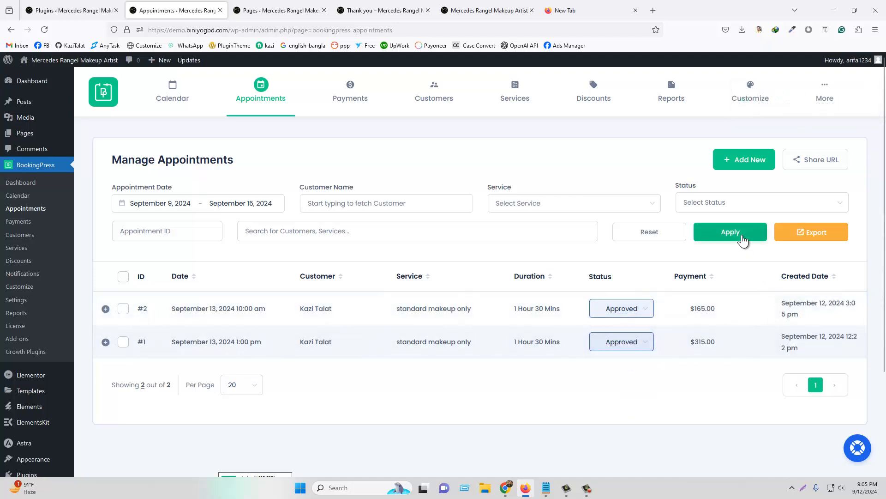
- Switch back to Gmail in Chrome, and reload the inbox to check for the new approval email
click(505, 488)
click(77, 113)
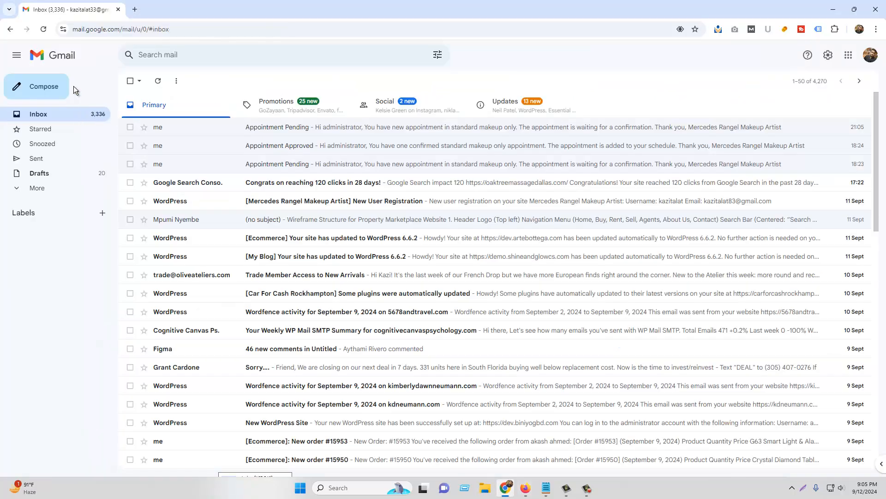
click(44, 30)
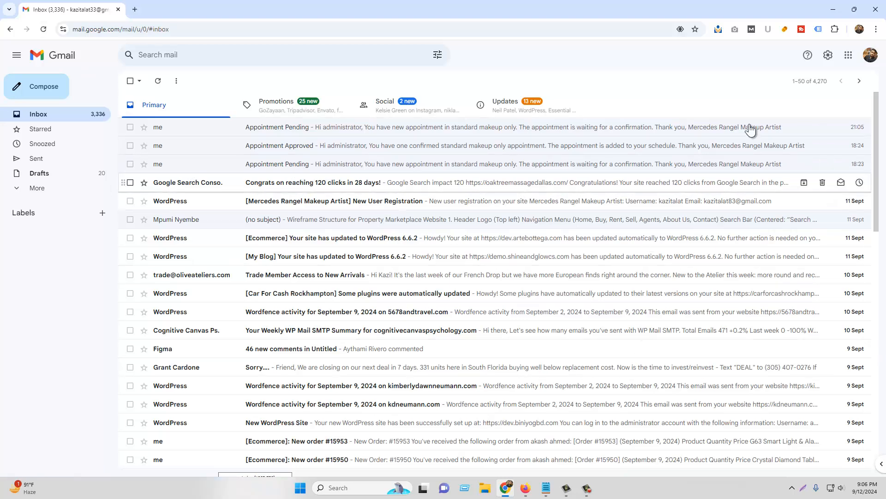
- Switch to the customer's Chrome profile, open its Gmail inbox, and expand the latest message in the Appointment Pending thread
click(859, 30)
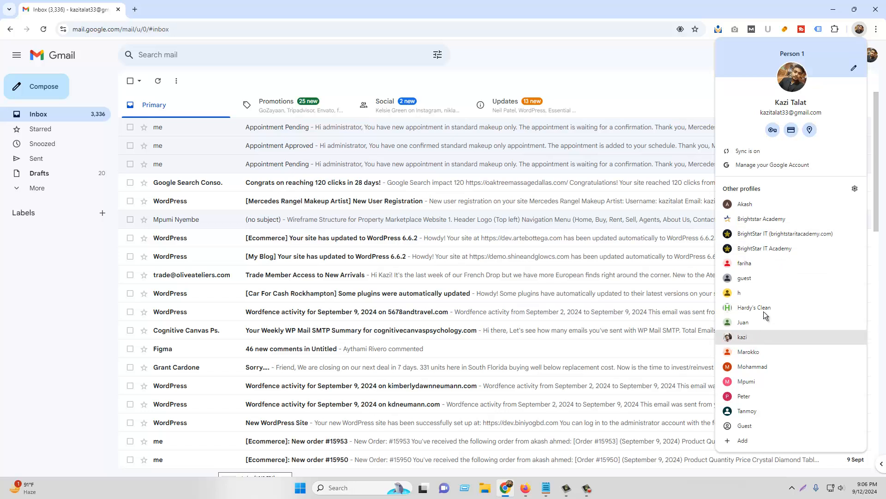
click(759, 337)
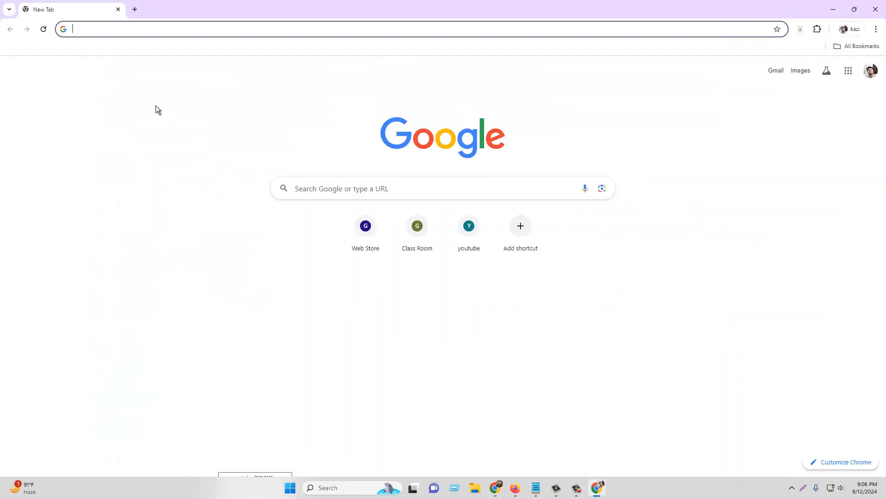
click(782, 72)
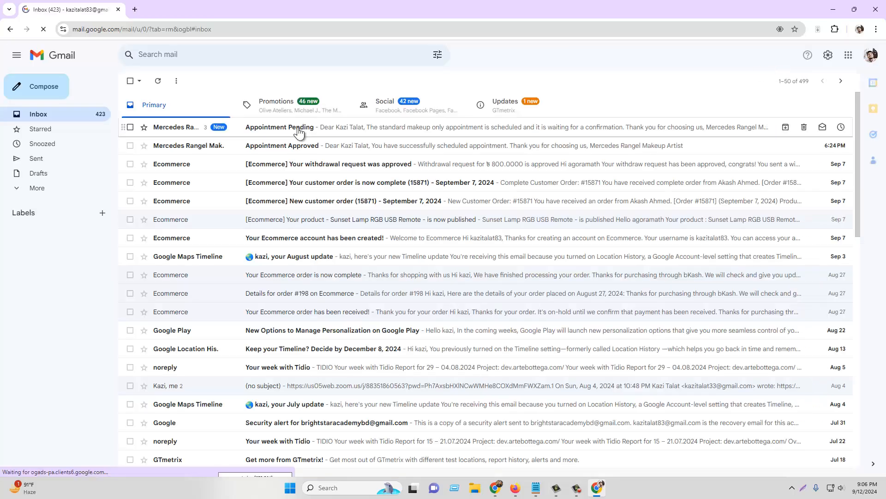
click(297, 129)
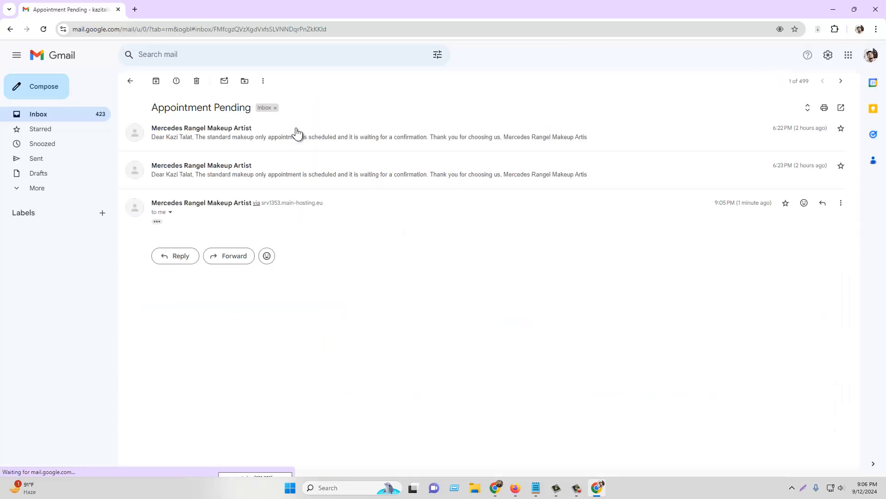
click(176, 138)
click(184, 218)
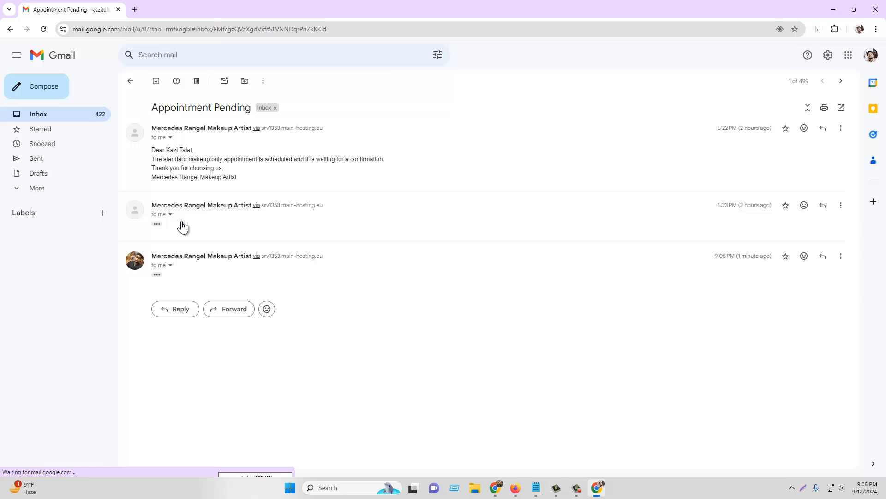
click(158, 274)
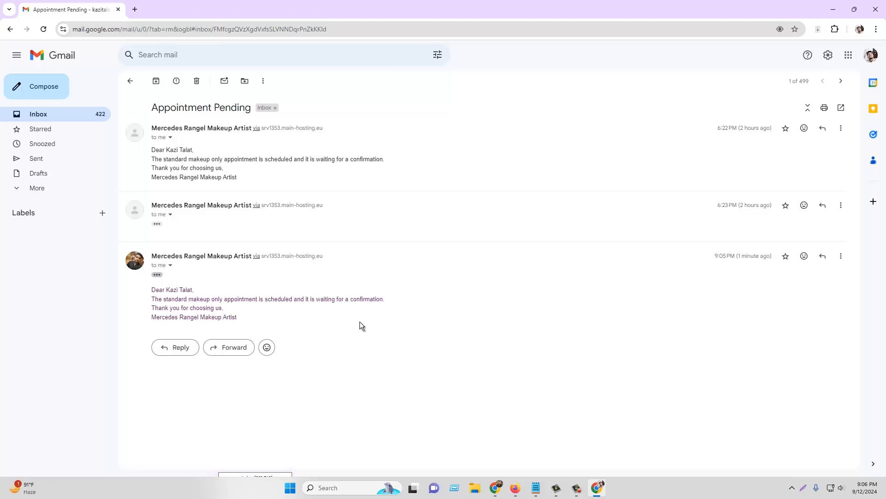
- Return to Firefox, open the BookingPress notifications, and review the customer's On Approval email message
click(515, 487)
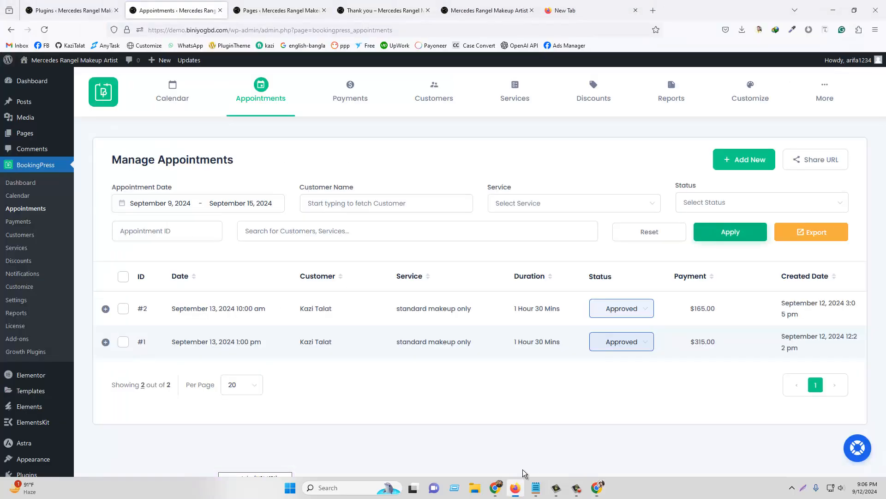
mouse_move(825, 90)
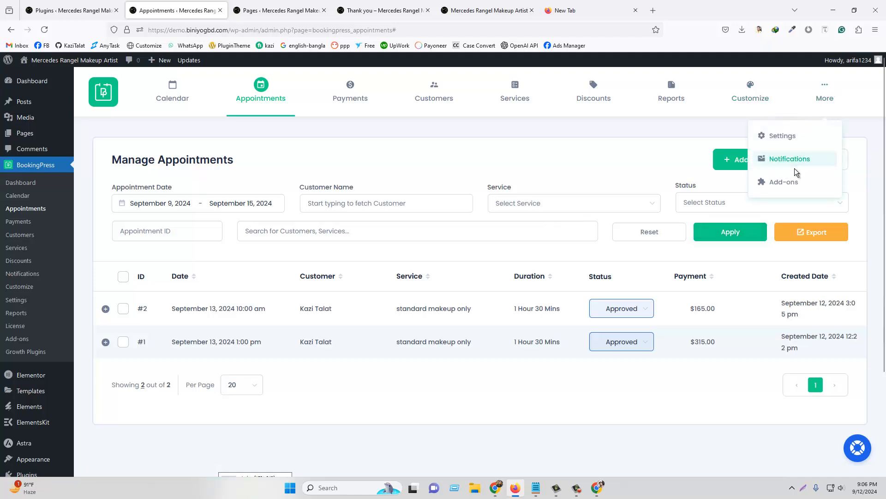
click(795, 159)
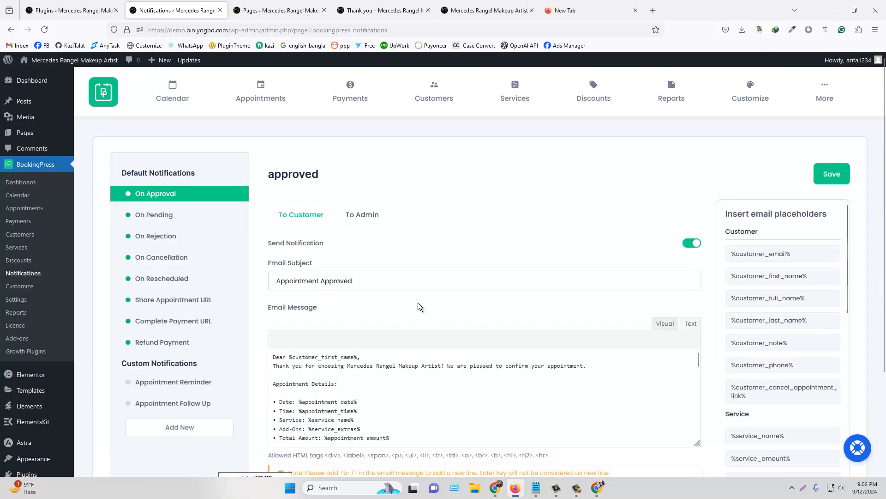
scroll(417, 304, down, 5)
scroll(411, 308, down, 3)
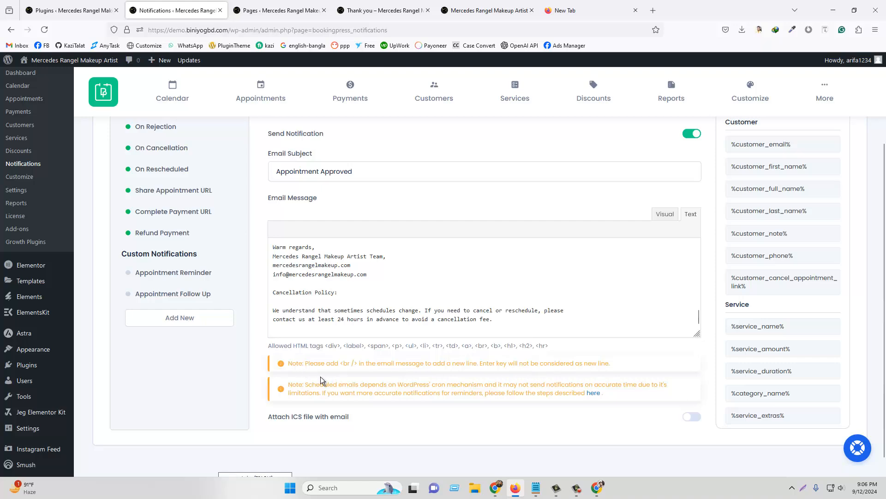
scroll(363, 274, up, 8)
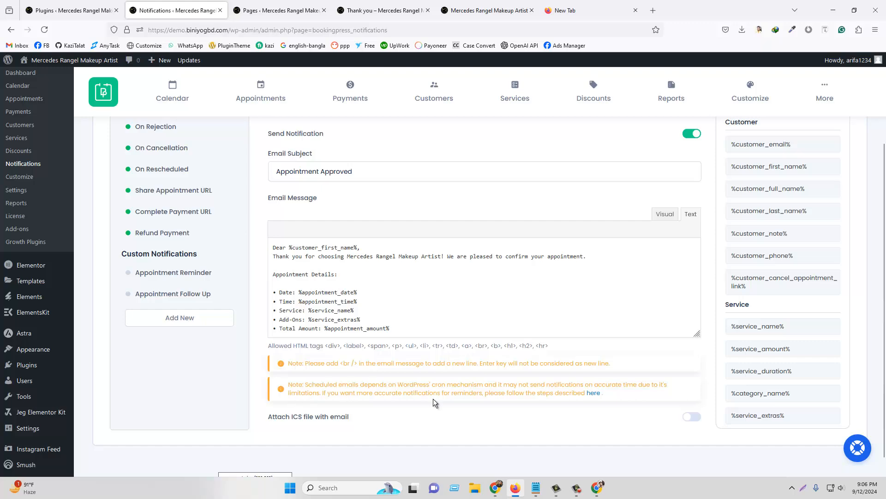
- Switch to the admin's Gmail in Chrome, open the new Appointment Approved email, and mark it as looking safe
click(495, 487)
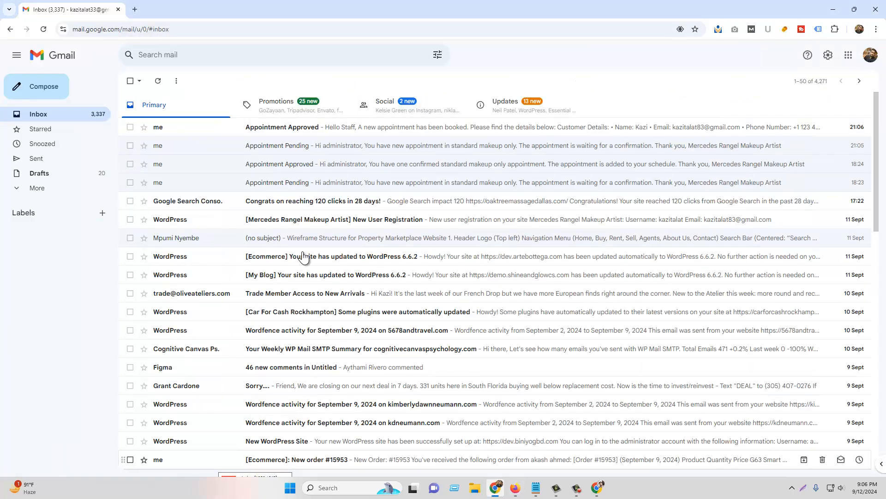
click(316, 127)
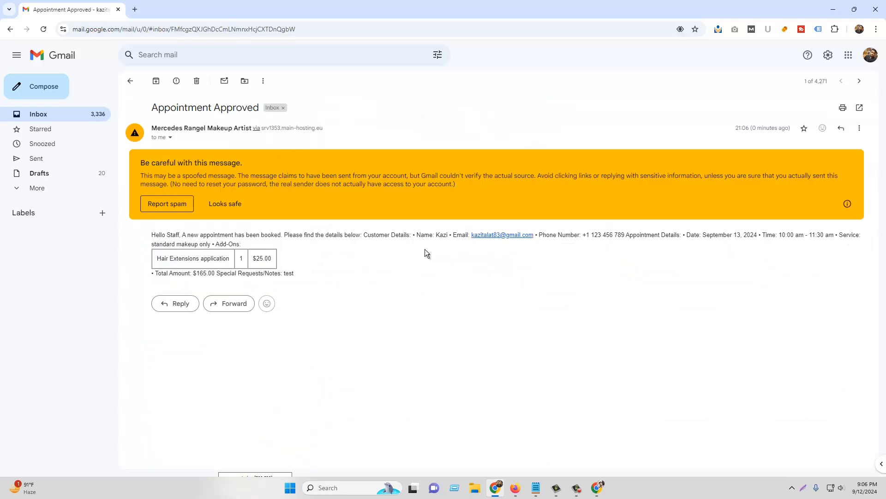
click(225, 203)
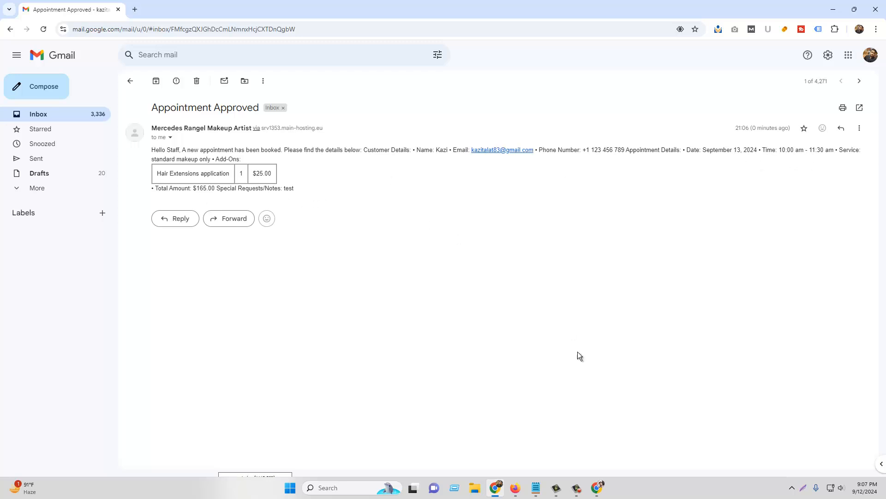
- Switch to the customer's Gmail window, and open the Appointment Approved email from the inbox
click(598, 482)
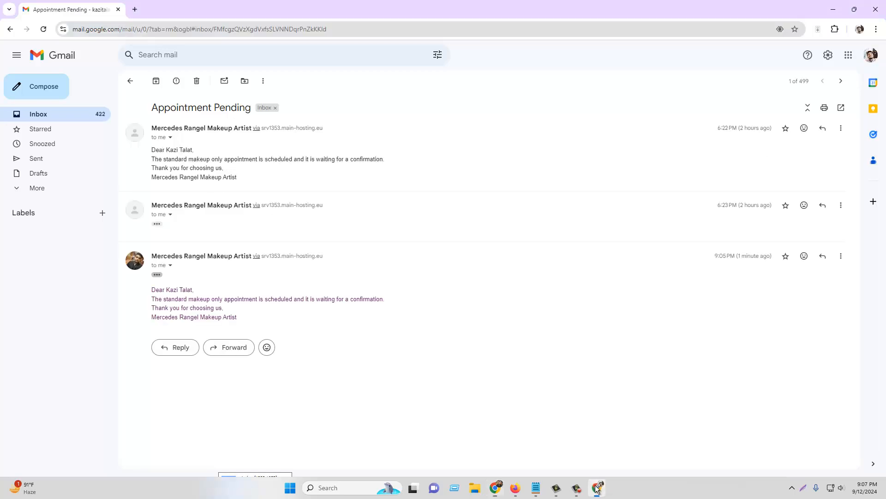
click(67, 114)
click(313, 129)
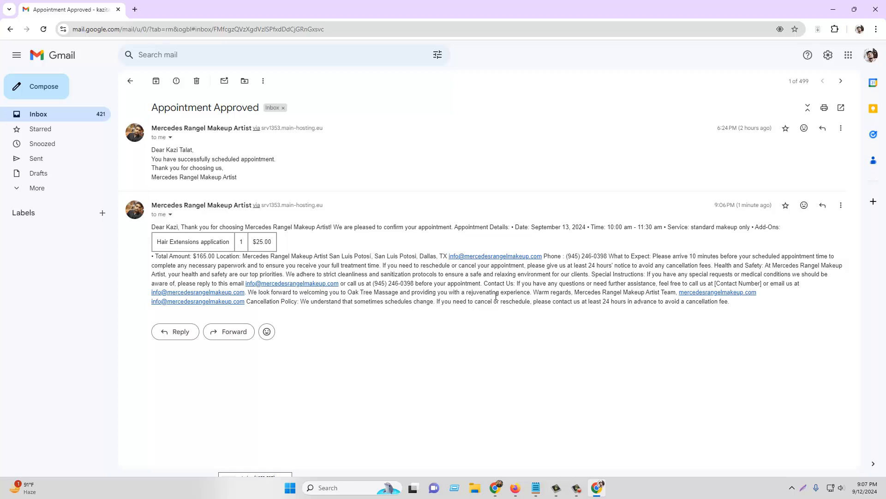
- Go back to the notification editor in Firefox, and compare the email message in visual and text modes
click(515, 487)
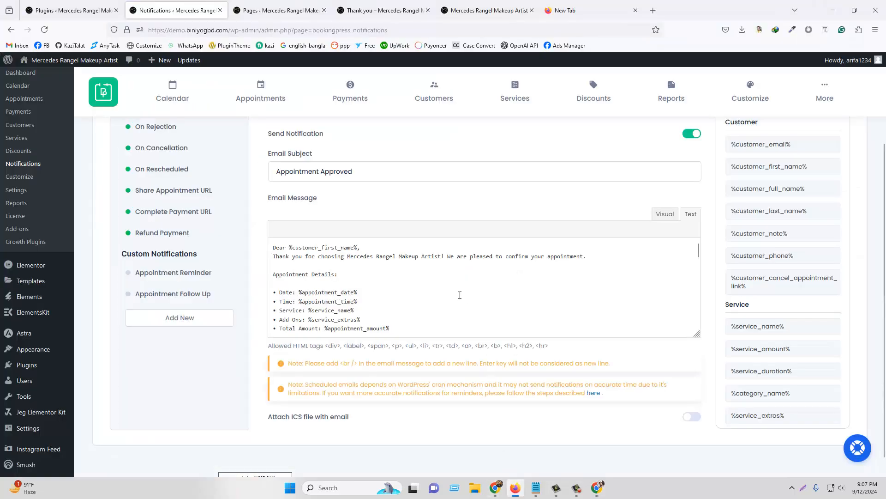
click(665, 215)
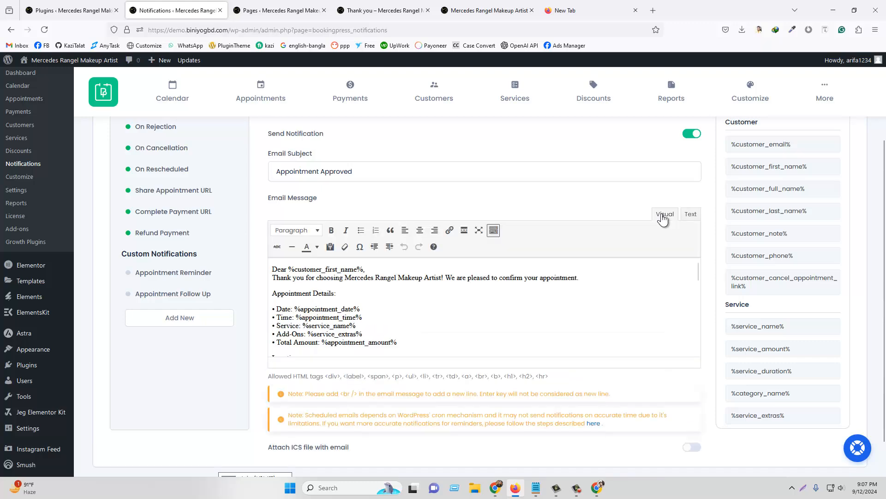
click(688, 215)
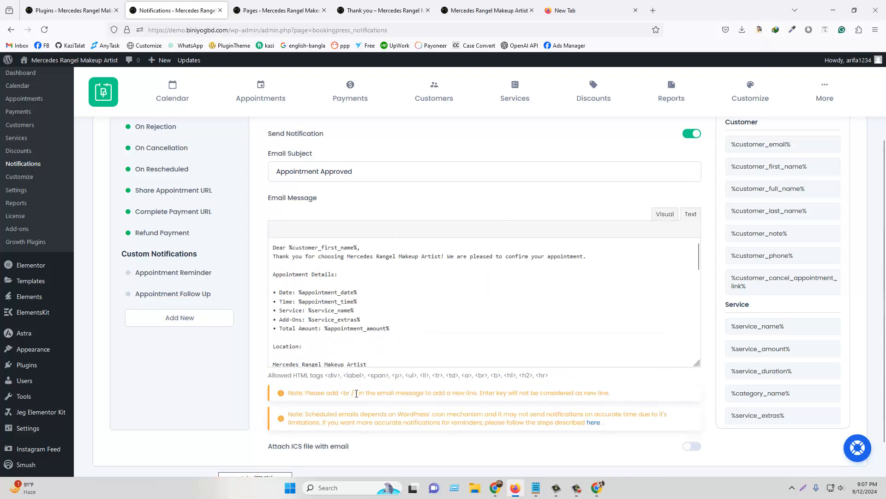
- Copy the <br /> tag from the new-line note, and paste it after the "Dear %customer_first_name%," greeting
drag(358, 393, 339, 392)
right_click(351, 393)
click(366, 226)
click(367, 245)
right_click(368, 249)
click(392, 315)
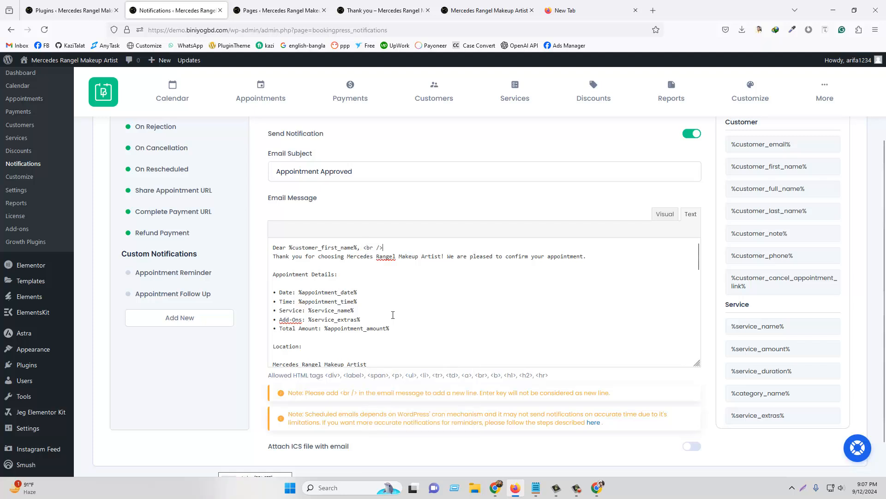
- Paste <br /> after the appointment confirmation sentence and after the "Appointment Details:" heading
right_click(600, 258)
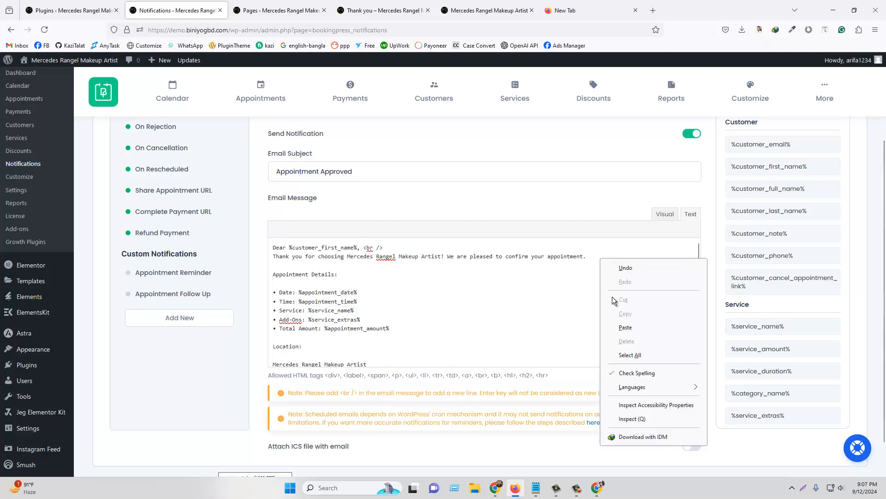
right_click(350, 276)
click(383, 331)
- Add a <br /> tag at the end of the Date, Time, Service and Add-Ons lines
click(373, 298)
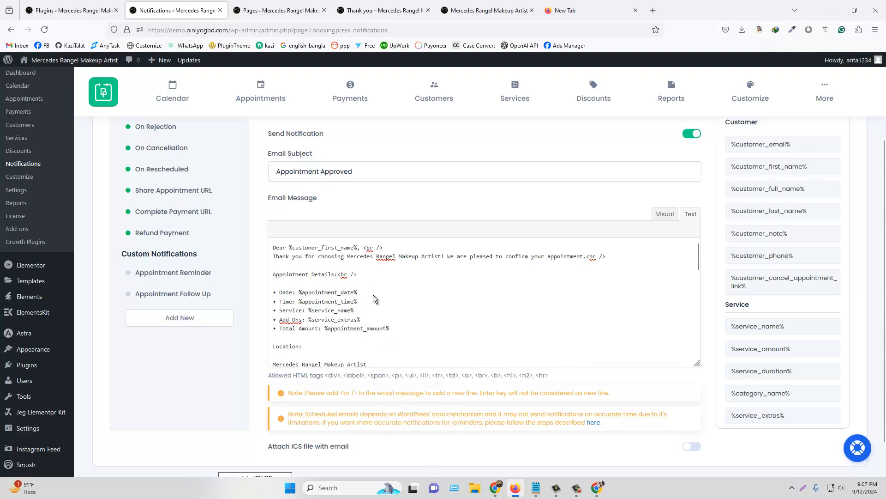
right_click(373, 295)
click(401, 364)
click(373, 301)
right_click(373, 302)
click(363, 301)
right_click(374, 302)
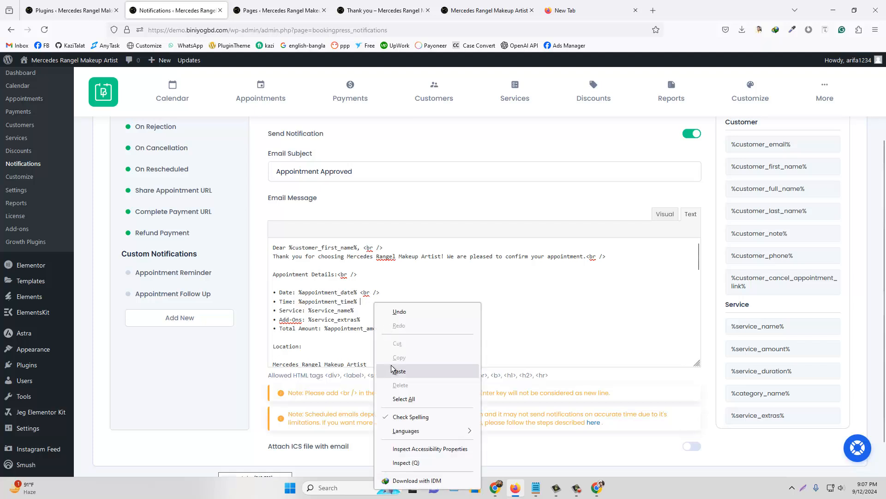
click(392, 370)
right_click(368, 310)
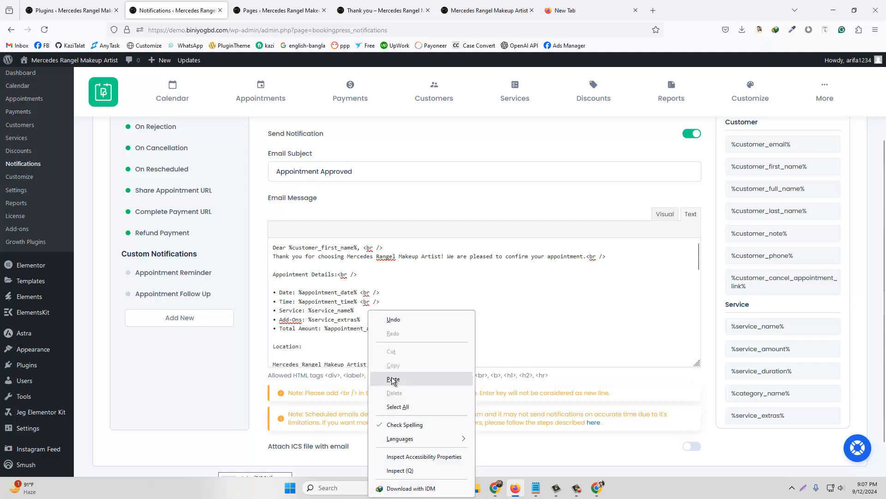
click(396, 379)
right_click(368, 319)
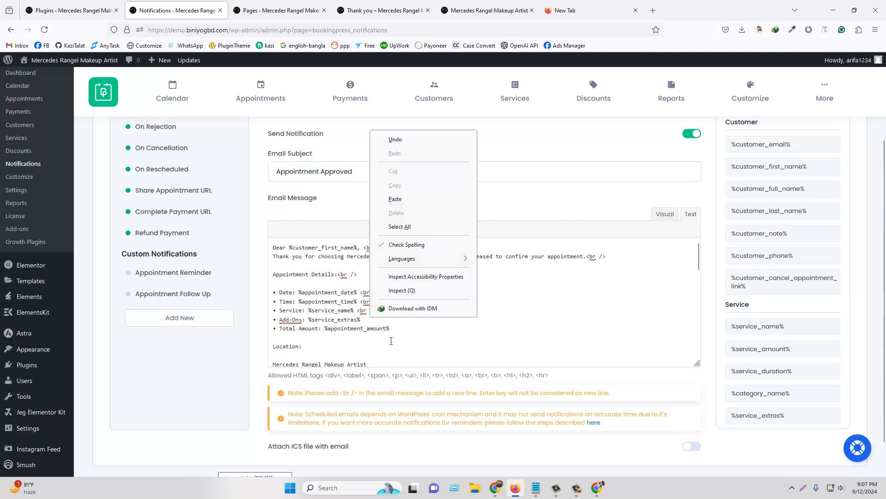
click(396, 198)
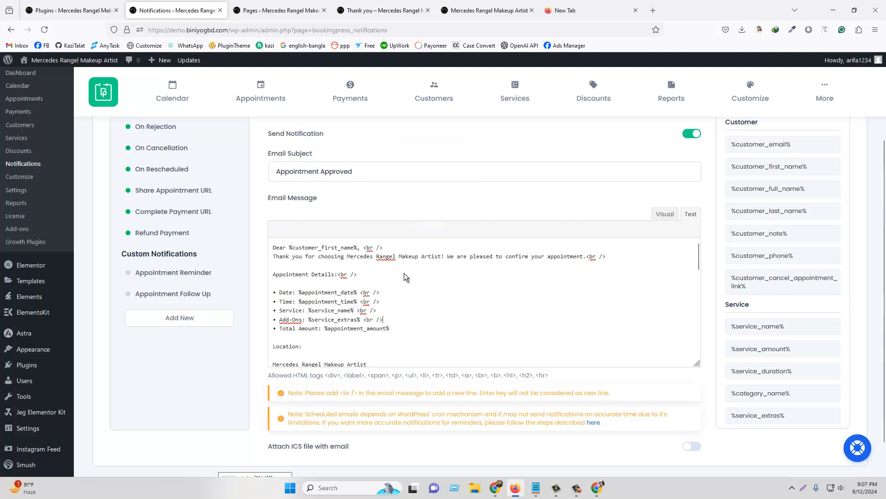
- Add a <br /> tag after the Total Amount line and after the "Location:" heading
right_click(398, 325)
click(432, 206)
right_click(331, 346)
click(415, 228)
- Add a <br /> tag after each line of the location block: business name, address, e-mail and phone
scroll(377, 313, up, 3)
scroll(385, 303, down, 3)
scroll(366, 323, down, 3)
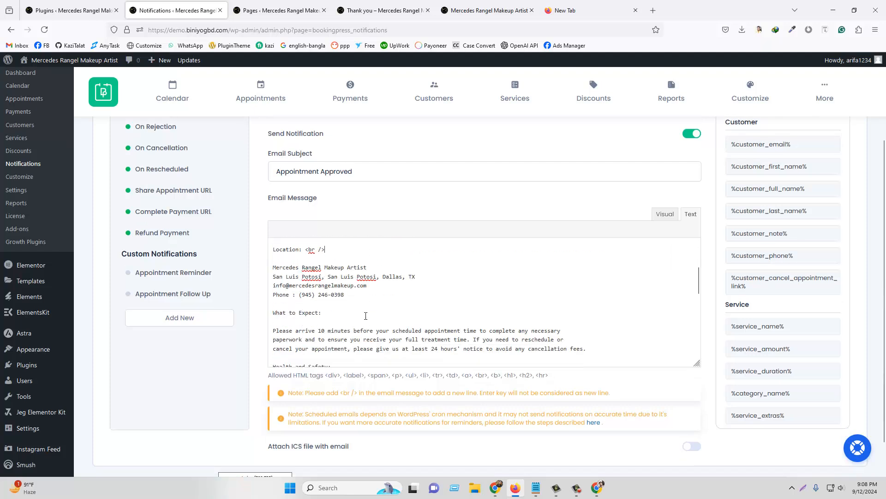
right_click(382, 267)
click(406, 337)
right_click(424, 276)
click(449, 346)
right_click(386, 285)
click(416, 357)
right_click(368, 295)
click(393, 366)
- Paste <br /> after the "What to Expect:" heading, and both above and after the "Health and Safety:" heading
right_click(336, 312)
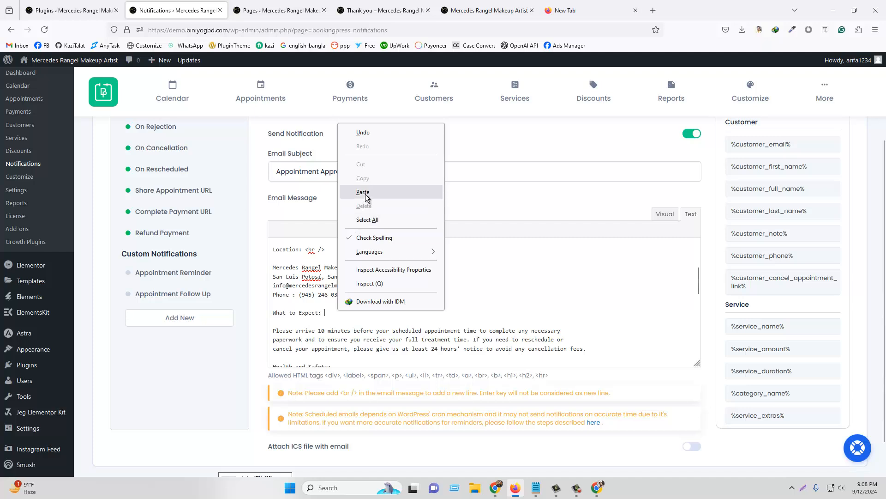
click(410, 196)
scroll(392, 318, down, 3)
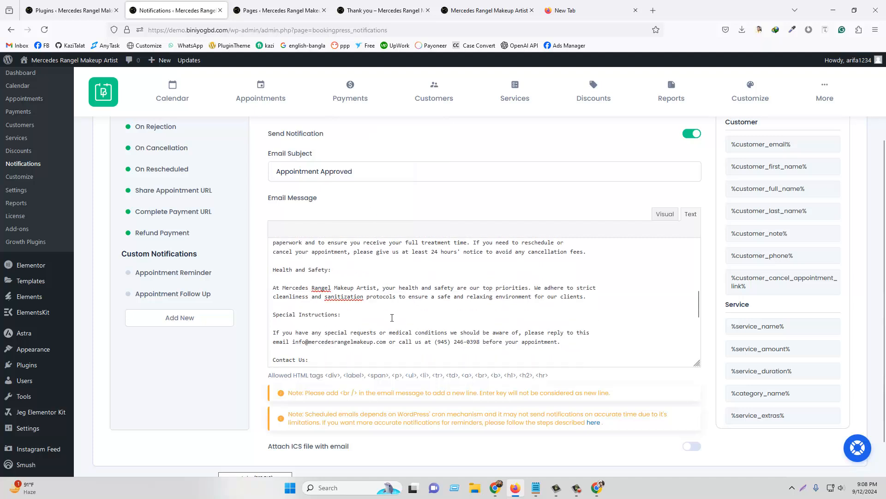
right_click(305, 260)
click(337, 327)
right_click(341, 270)
click(369, 337)
- Paste <br /> tags around the "Special Instructions:" heading, starting with the blank line above it
right_click(298, 305)
click(324, 374)
right_click(351, 311)
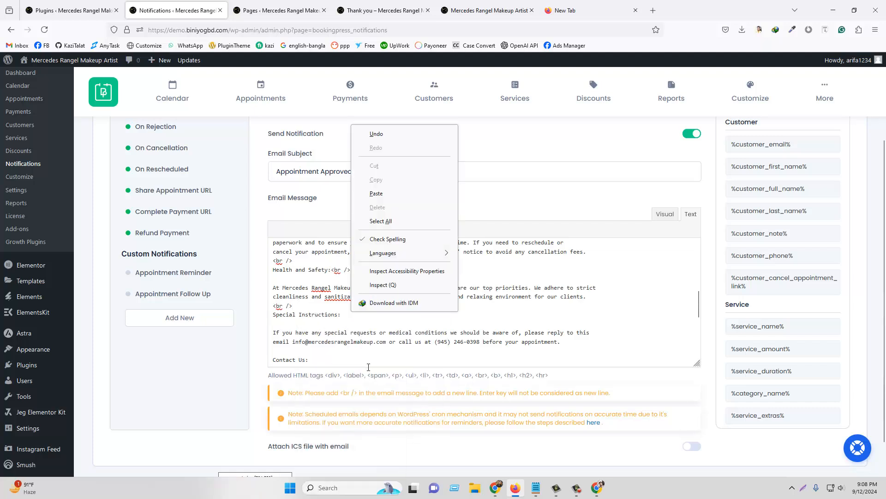
click(376, 193)
right_click(287, 323)
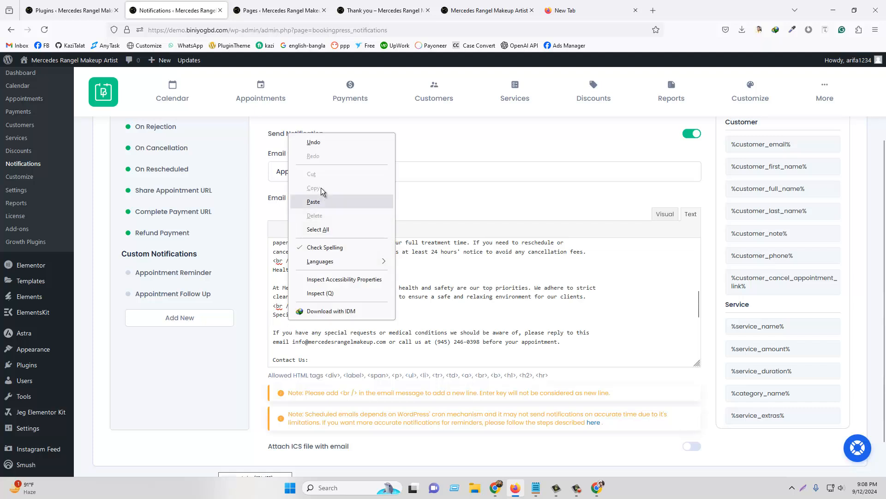
click(320, 193)
- Paste <br /> tags on the blank line above the "Contact Us:" heading and directly after the heading
scroll(341, 326, down, 4)
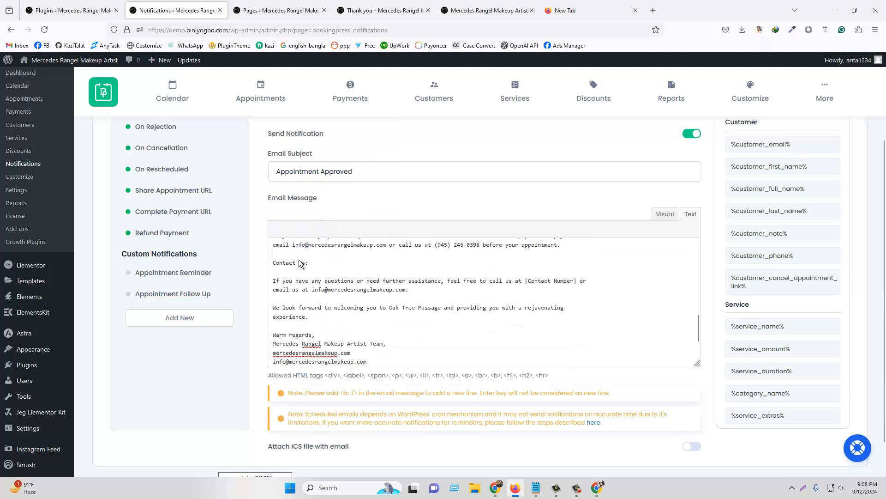
right_click(298, 255)
click(326, 323)
right_click(326, 263)
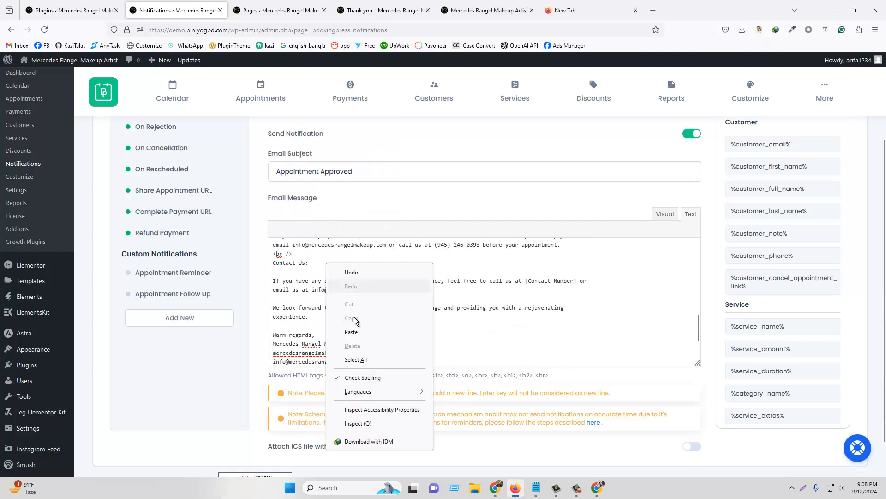
click(359, 329)
- Paste <br /> on the blank lines above the "We look forward" paragraph and "Warm regards,", and after "Warm regards,"
right_click(311, 299)
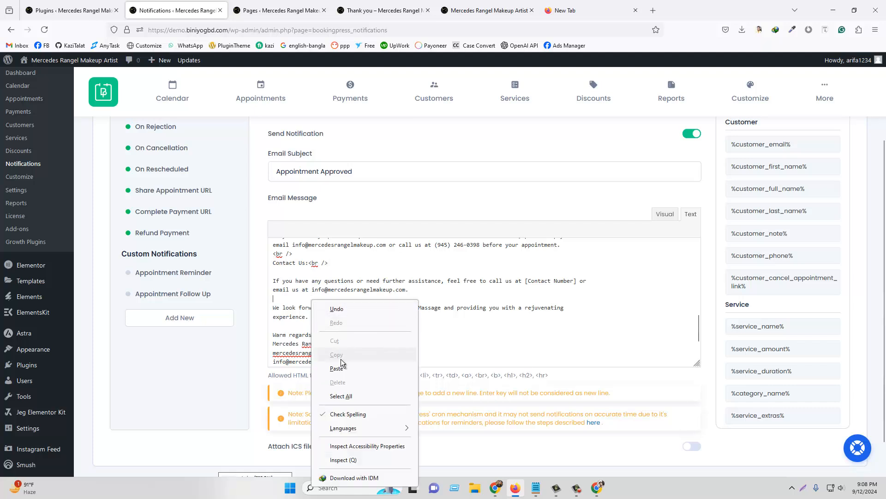
click(342, 365)
right_click(285, 328)
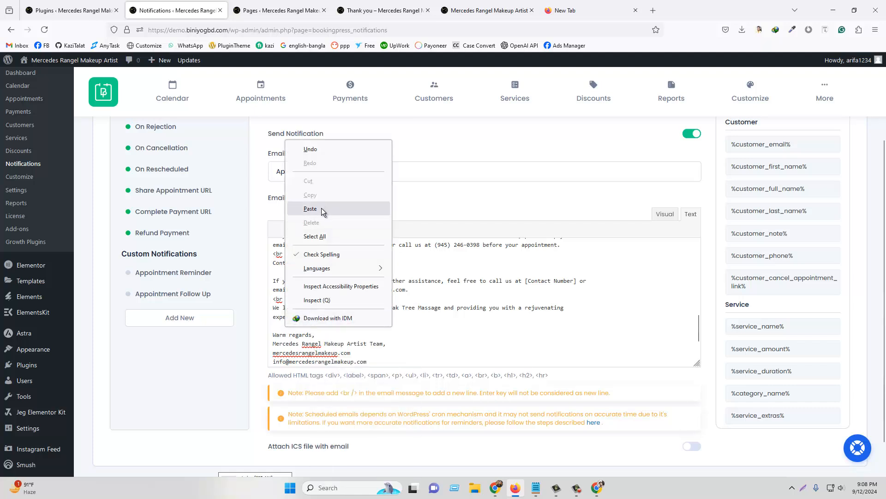
click(321, 208)
right_click(336, 336)
click(361, 217)
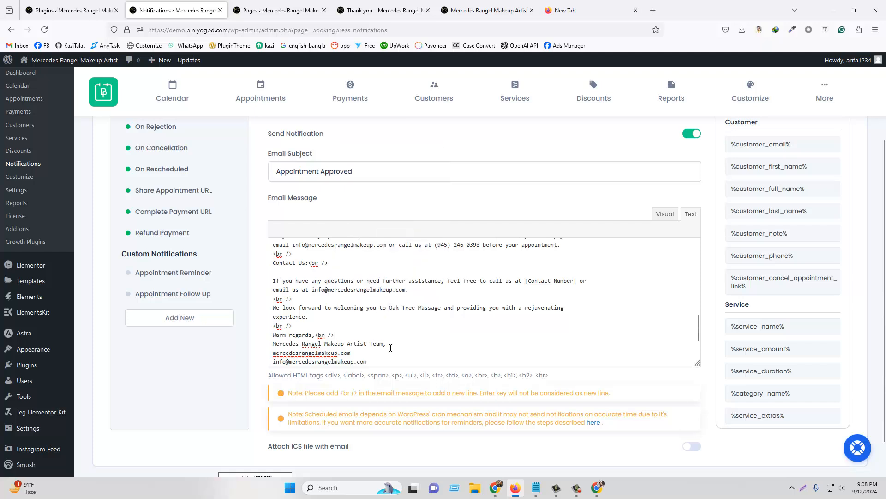
- Add one <br /> tag after each signature line: team name, website and e-mail address, removing any duplicate tag
right_click(394, 341)
click(420, 224)
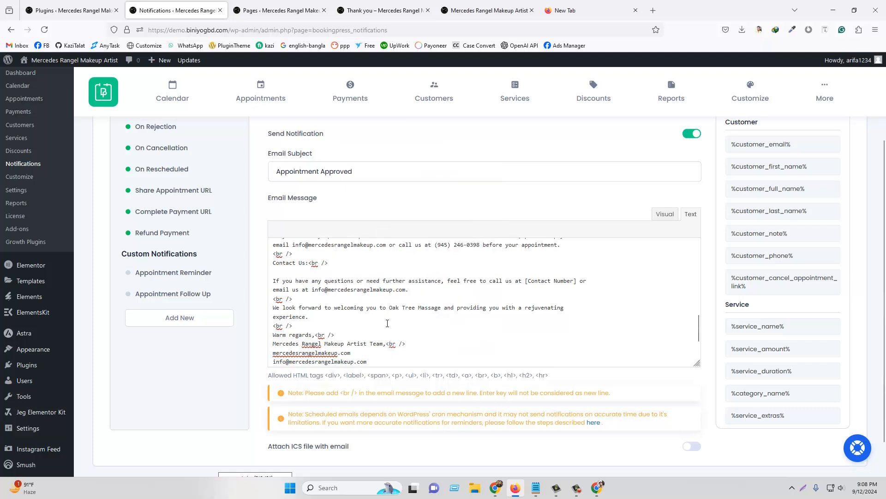
right_click(376, 354)
click(402, 235)
right_click(384, 356)
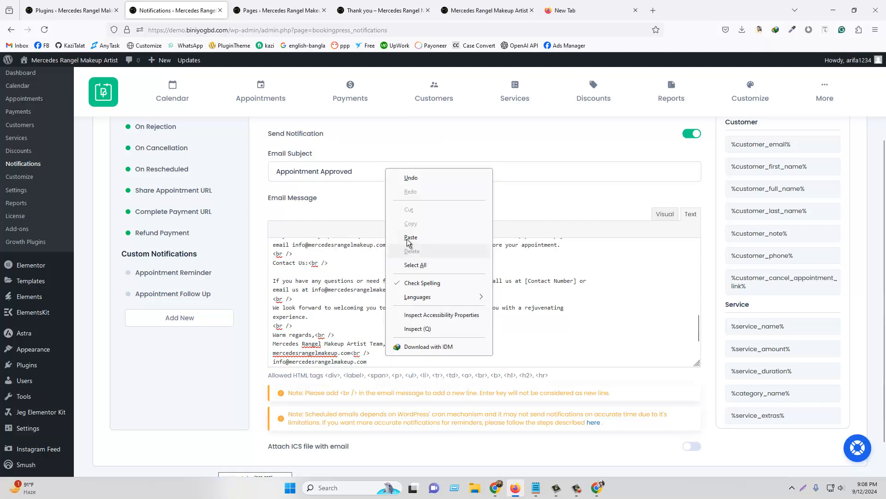
click(407, 250)
drag(371, 353, 390, 353)
key(BackSpace)
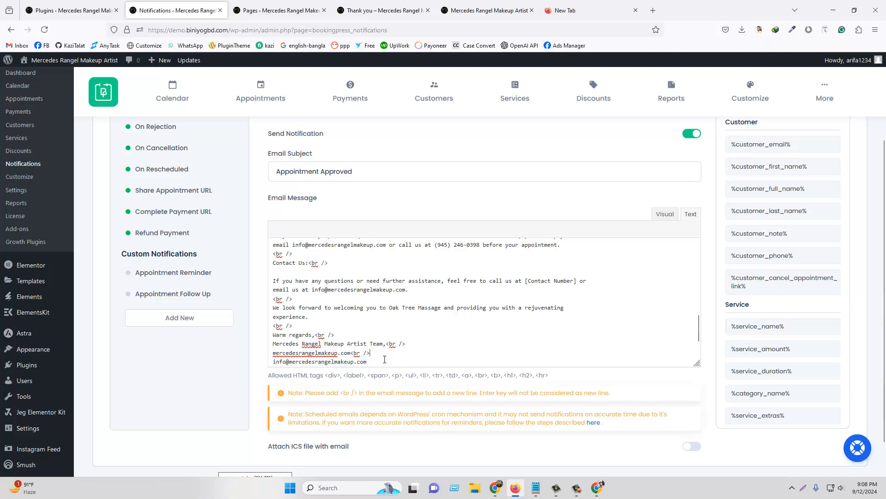
scroll(391, 352, down, 2)
right_click(377, 313)
click(419, 199)
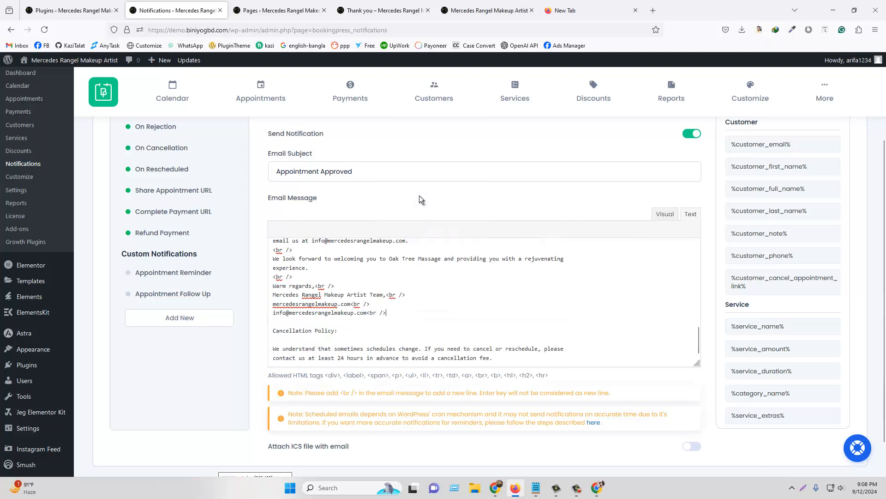
- Paste <br /> on the blank lines above and below the "Cancellation Policy:" heading, and save the notification
right_click(280, 321)
click(318, 200)
right_click(289, 339)
click(323, 218)
scroll(670, 262, up, 3)
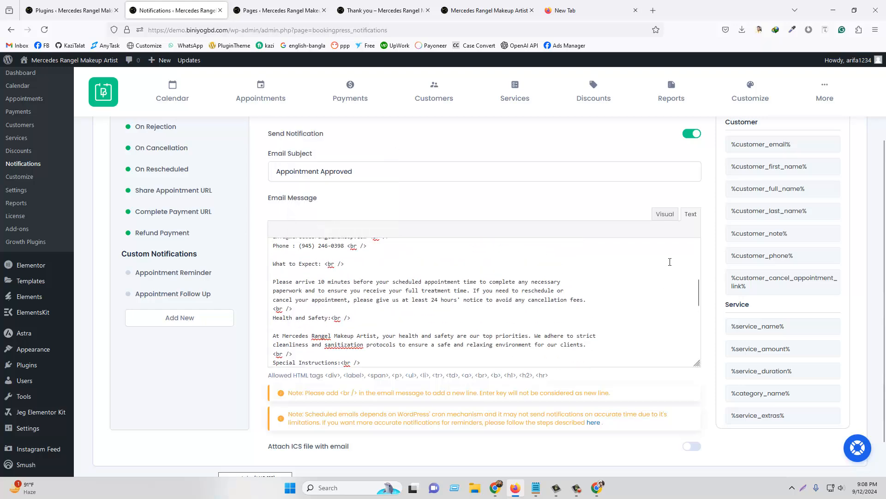
scroll(680, 229, up, 6)
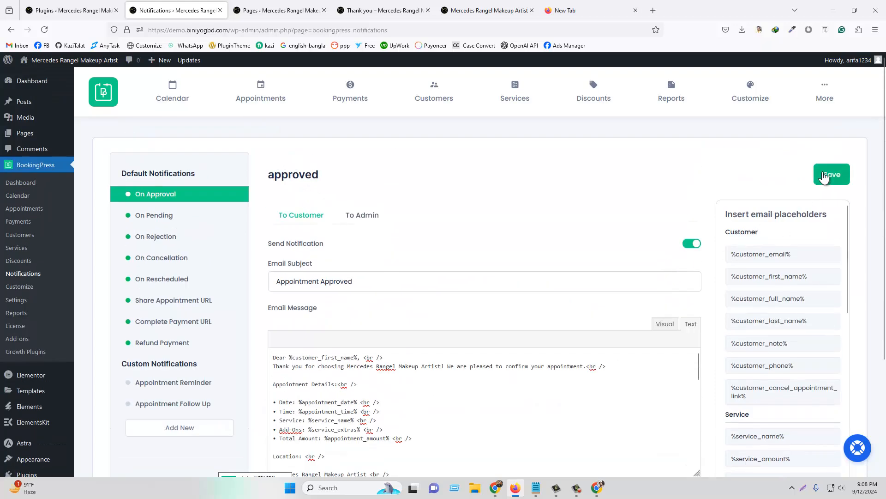
click(821, 177)
- Show the customer message in visual mode and make the "Appointment Details:" and "Location:" headings bold
scroll(668, 223, down, 2)
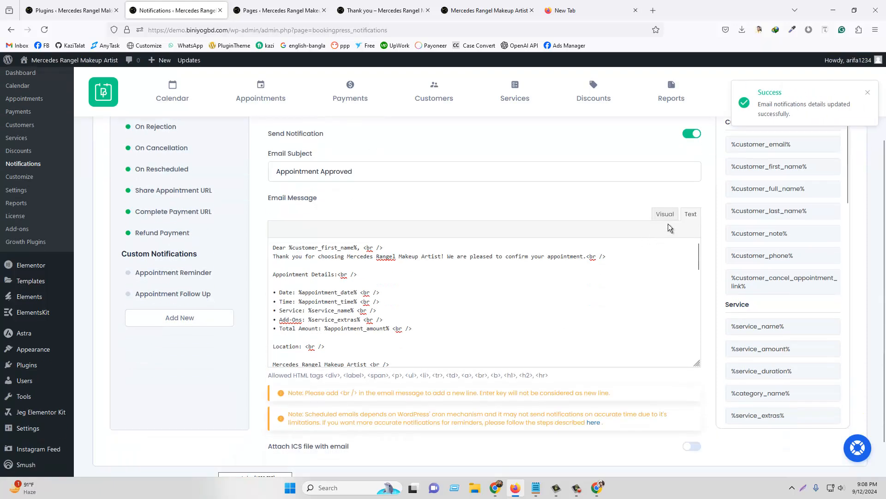
click(667, 216)
scroll(450, 221, up, 3)
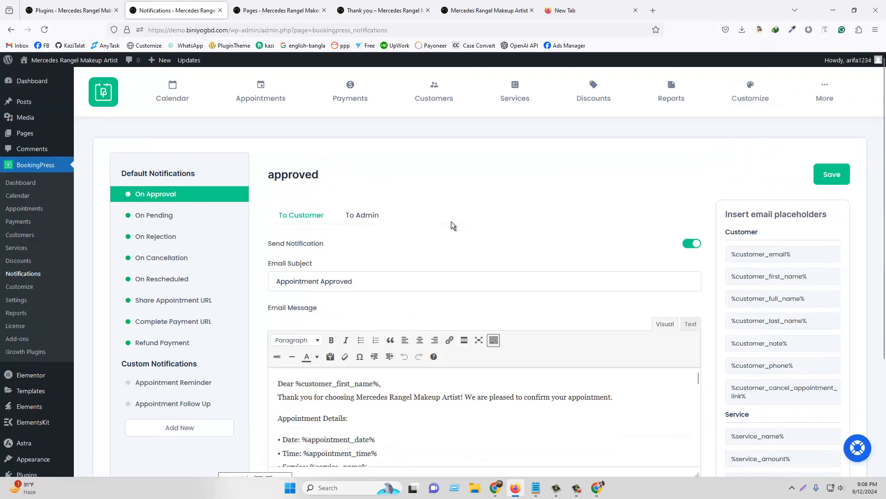
scroll(451, 221, down, 3)
triple_click(332, 309)
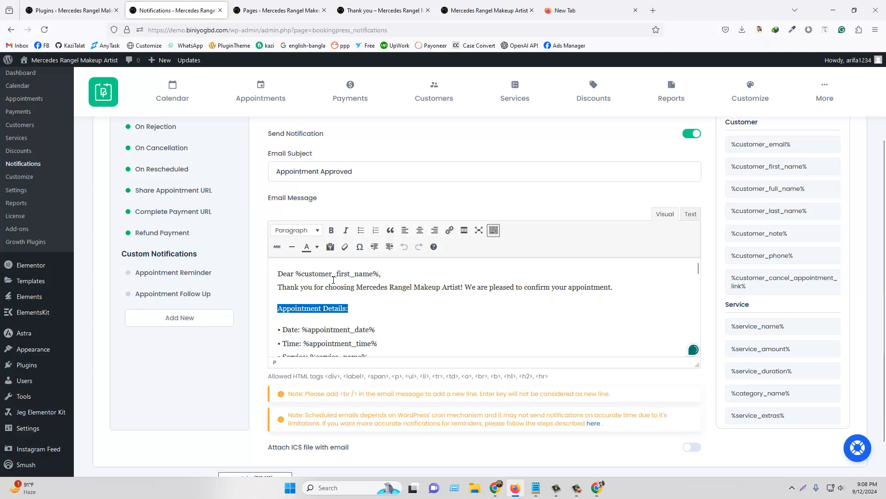
click(330, 230)
scroll(391, 318, down, 2)
triple_click(295, 315)
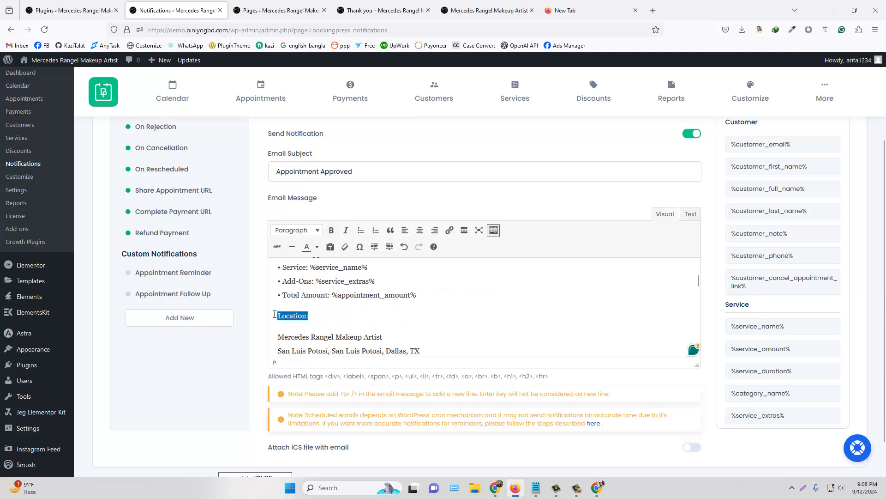
click(332, 231)
- Make the "What to Expect:" and "Health and Safety:" headings bold
scroll(399, 319, down, 2)
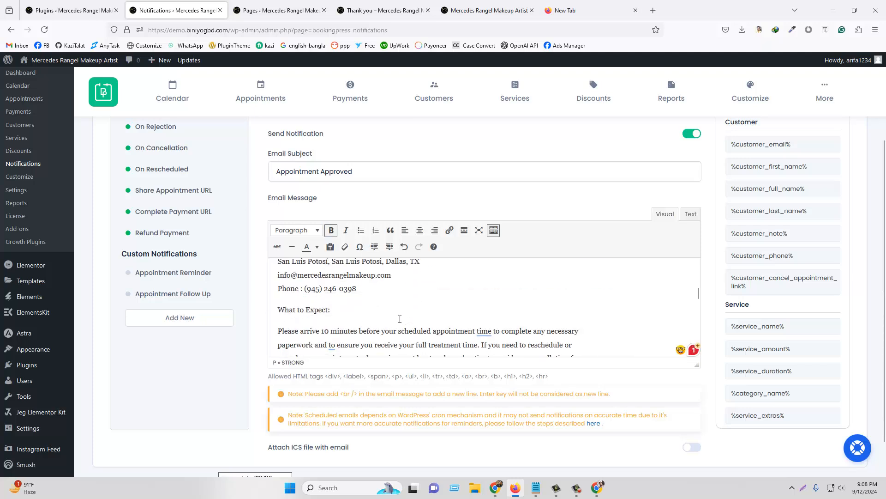
triple_click(327, 310)
click(331, 230)
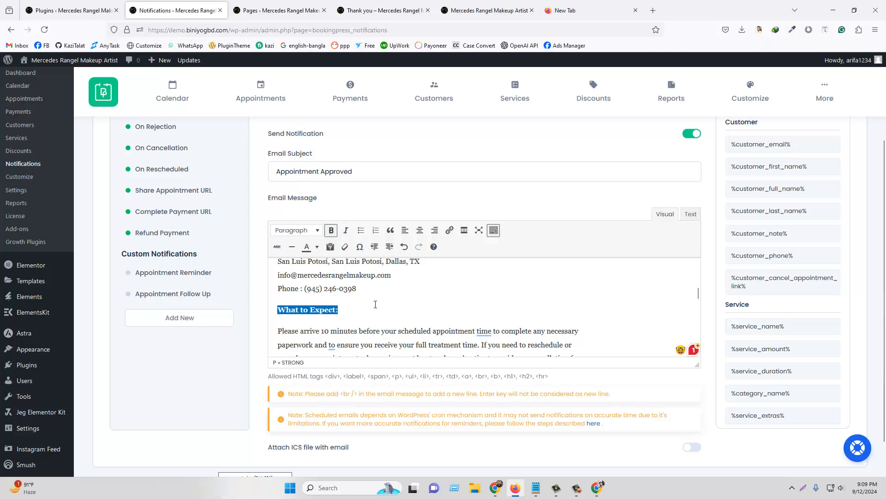
scroll(342, 296, down, 2)
triple_click(342, 296)
click(331, 230)
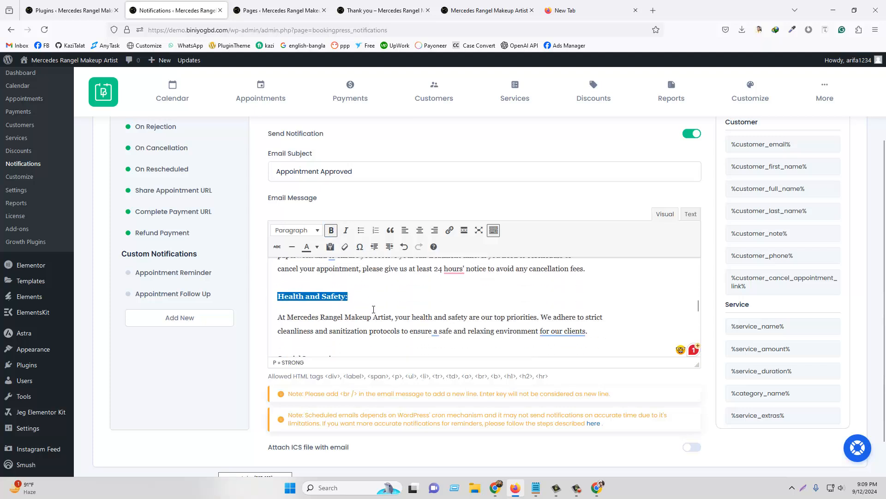
- Make the "Special Instructions:" and "Contact Us:" headings bold
scroll(363, 299, down, 2)
triple_click(323, 268)
click(331, 230)
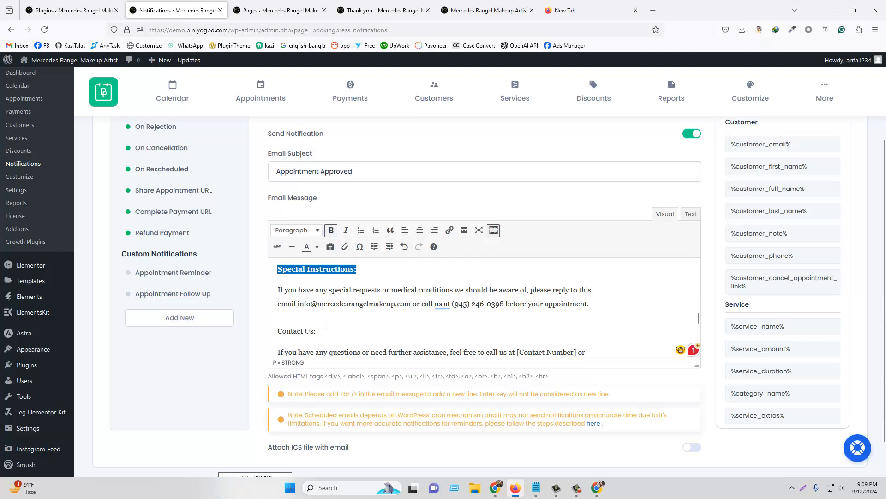
drag(318, 330, 264, 322)
click(331, 230)
- Make "Warm regards," and the "Cancellation Policy:" heading bold, and save the customer notification
scroll(337, 317, down, 2)
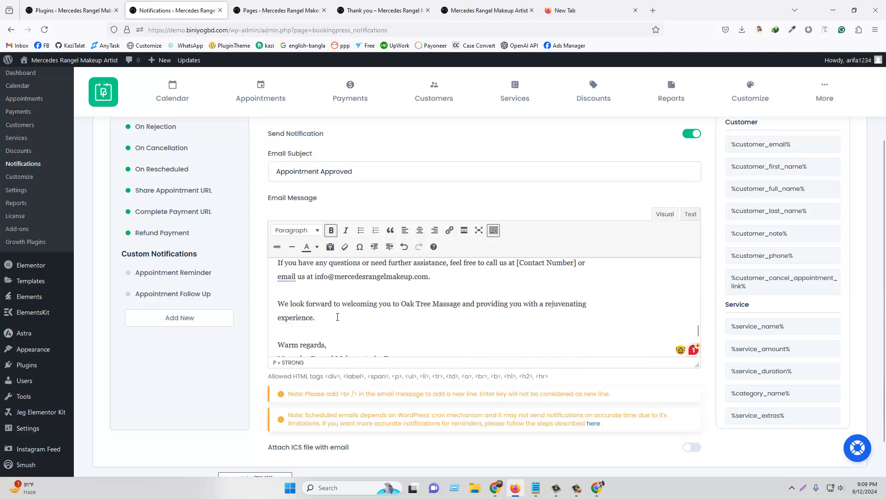
triple_click(331, 343)
click(330, 229)
scroll(392, 309, down, 2)
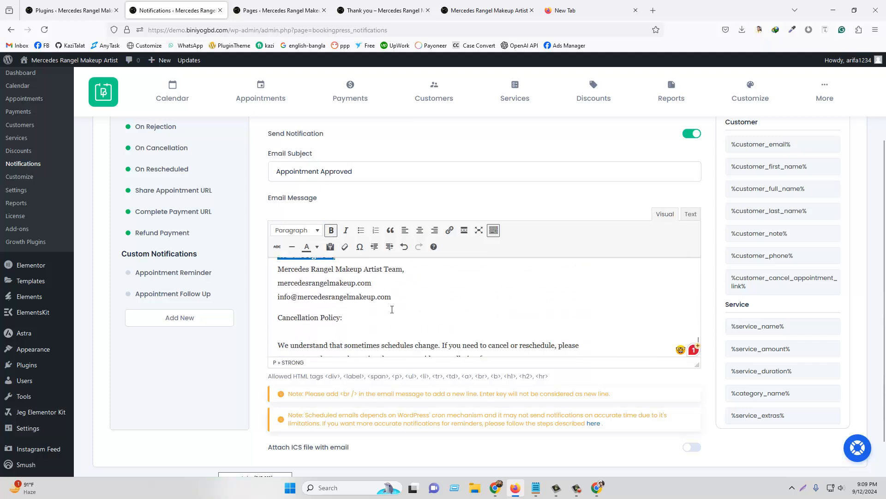
drag(393, 314, 276, 319)
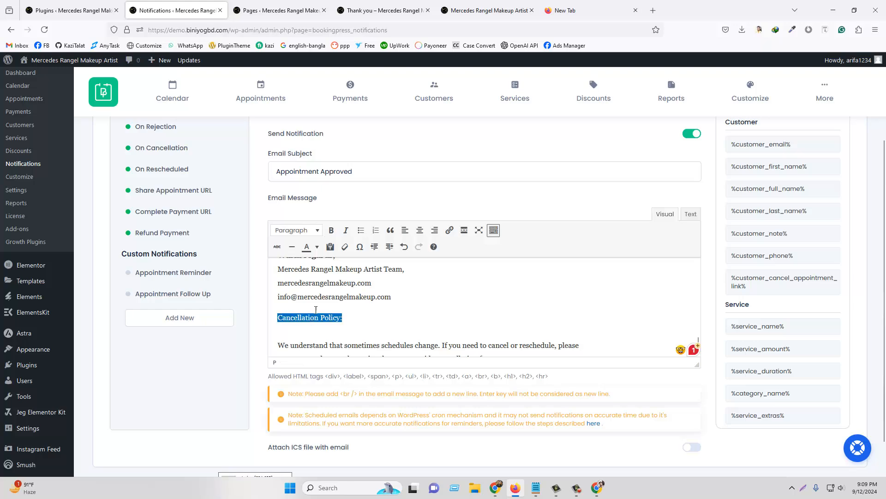
click(331, 229)
scroll(391, 310, down, 1)
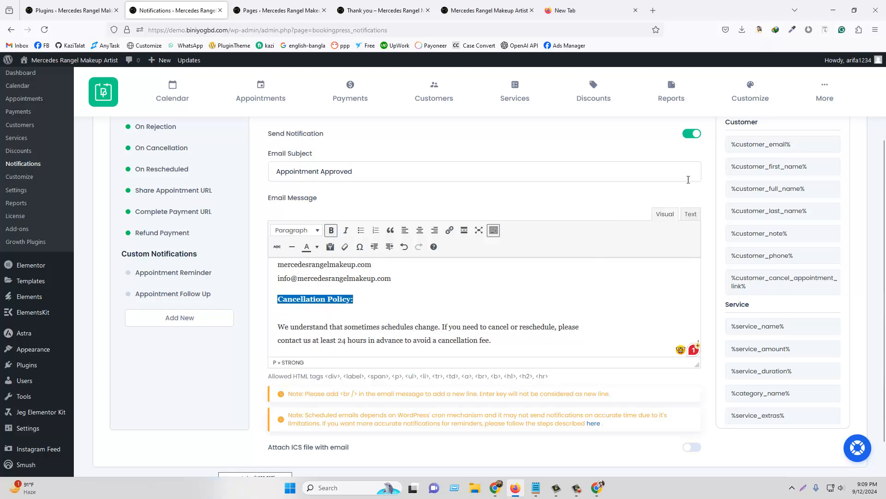
scroll(688, 180, up, 3)
click(827, 176)
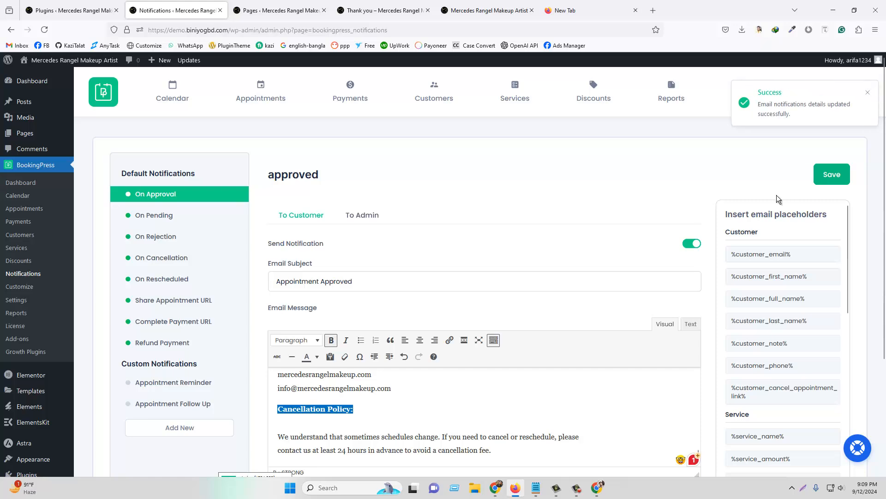
- Open the admin version of the On Approval notification with its email message in text mode
click(362, 214)
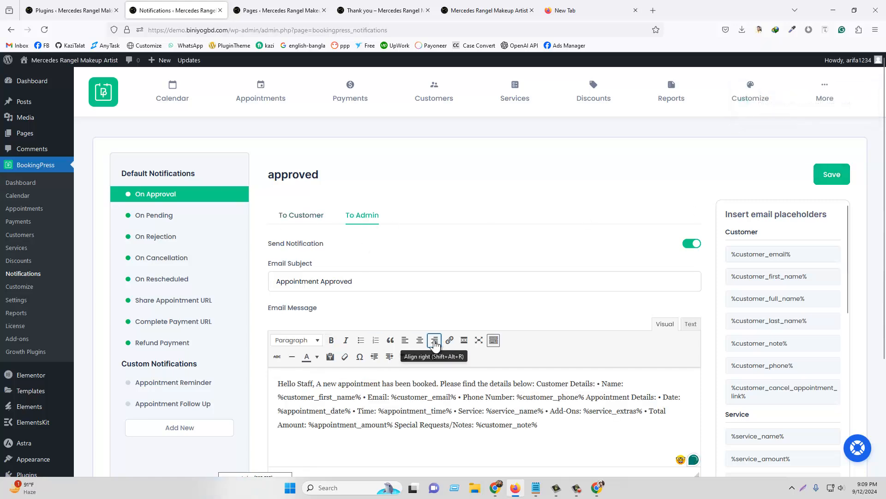
scroll(655, 232, down, 3)
click(690, 214)
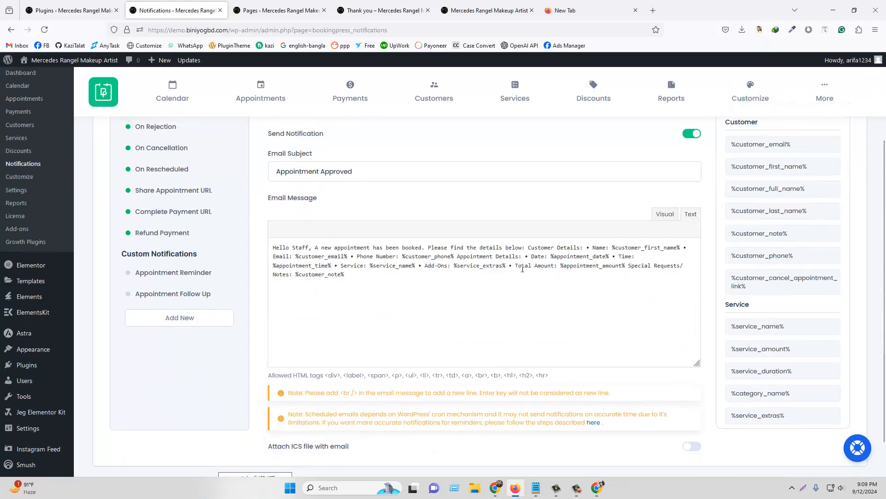
click(660, 217)
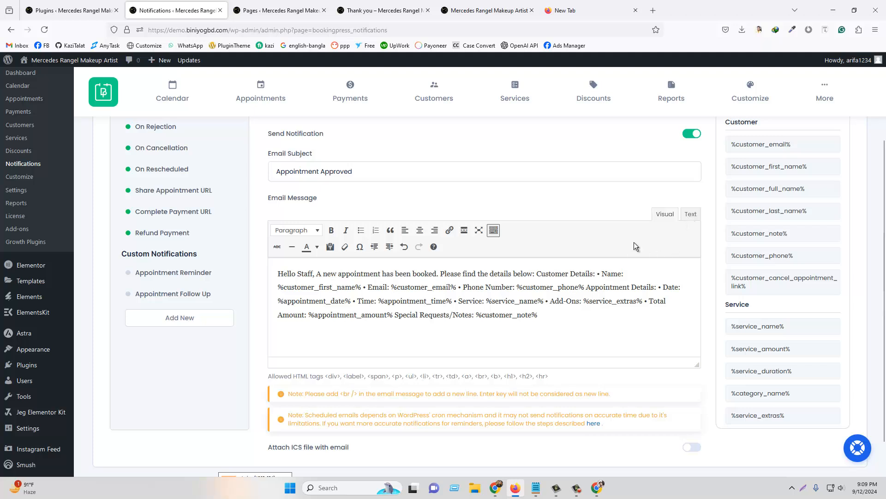
click(692, 217)
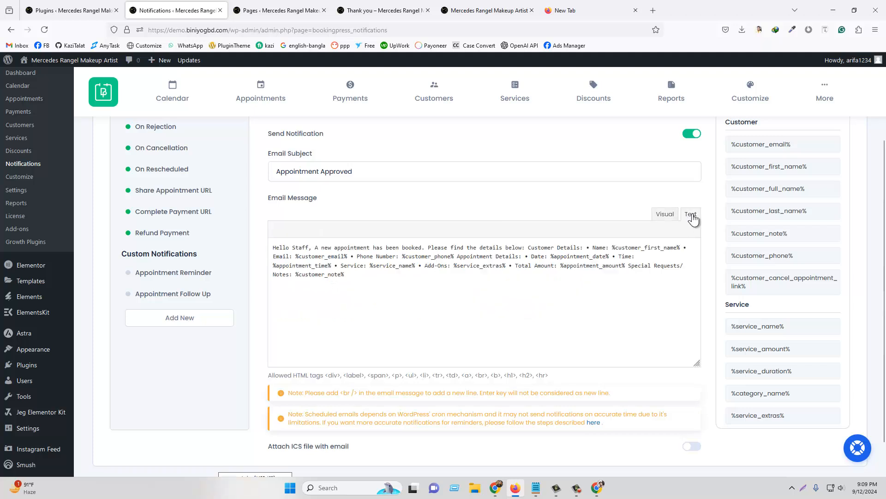
- Break the admin message after "Hello Staff," and "A new appointment has been booked.", ending each of these lines with <br />
click(316, 248)
key(Return)
right_click(321, 248)
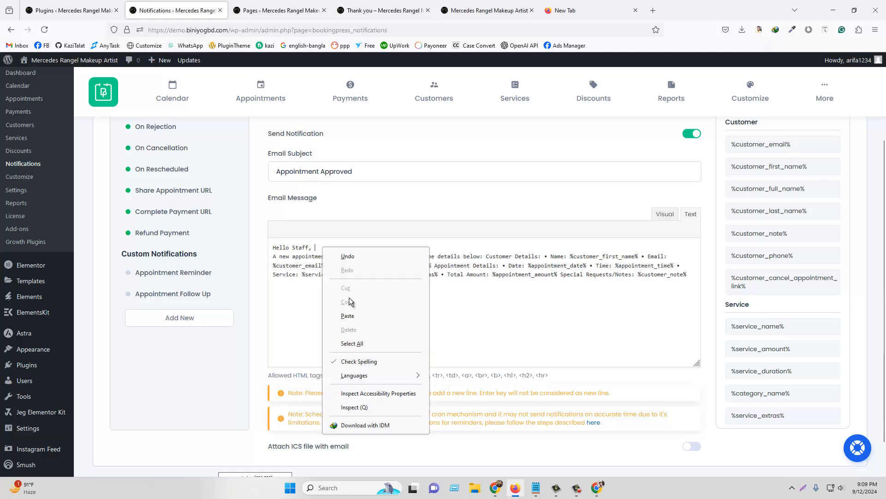
click(351, 314)
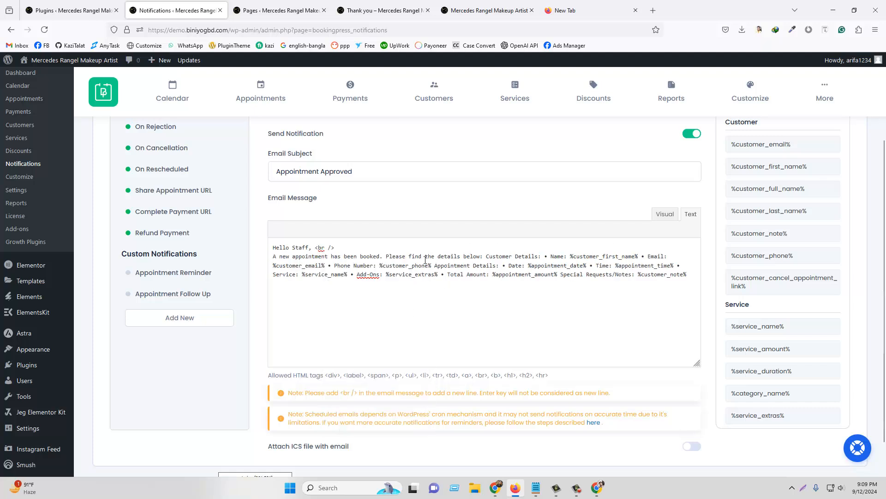
click(384, 256)
key(Return)
key(Return)
right_click(386, 256)
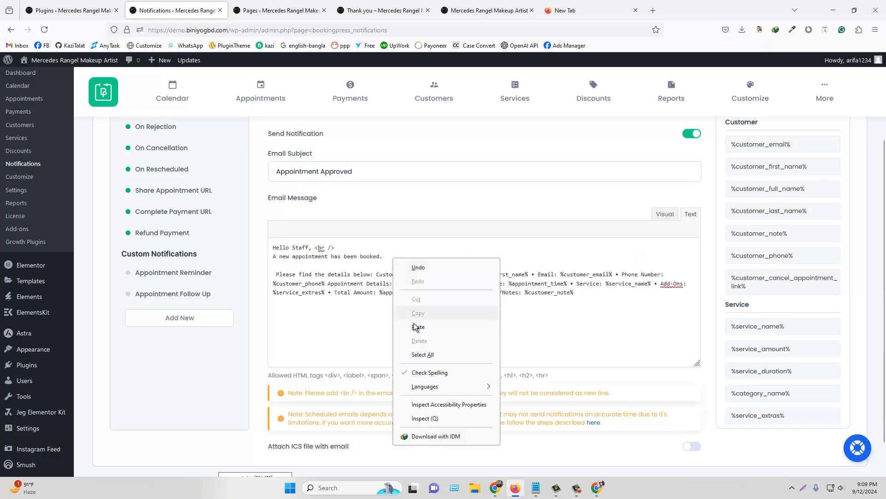
click(416, 328)
- Remove the space before "Please find the details below:" and end that sentence with a line break and a <br /> tag
click(276, 275)
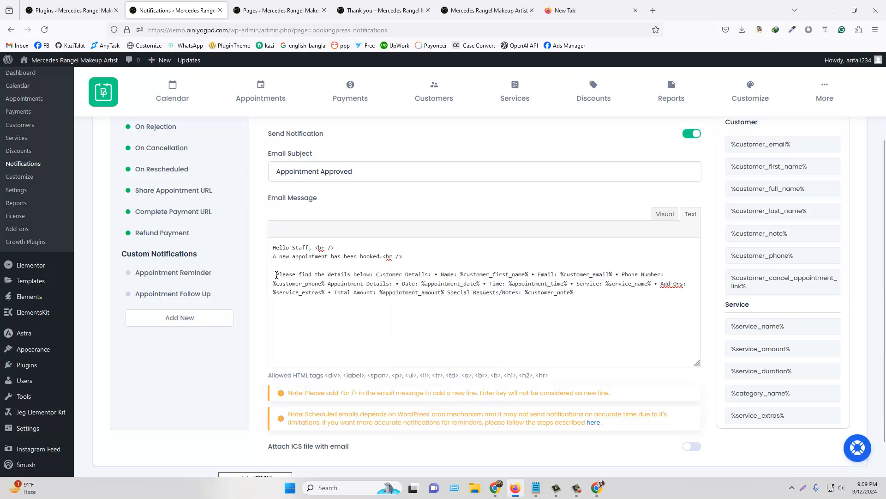
key(BackSpace)
click(372, 275)
key(Return)
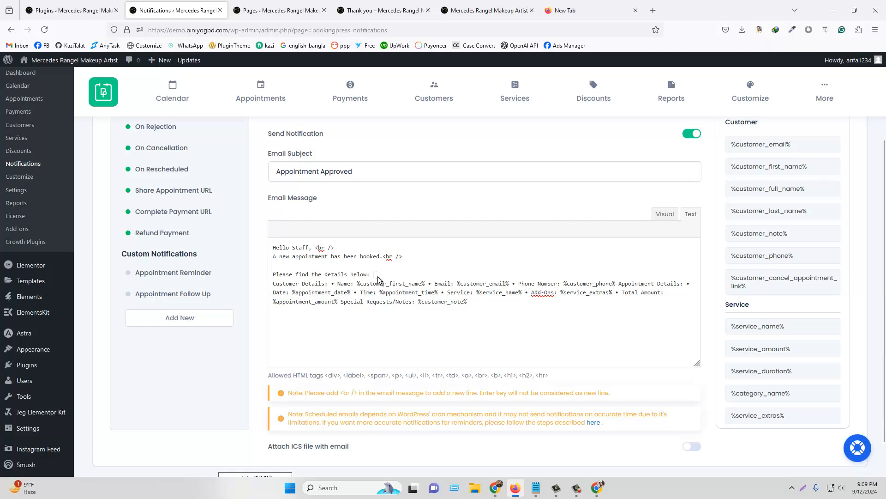
right_click(375, 275)
click(404, 344)
- Put the Name, Email, Phone Number and "Appointment Details:" parts of the admin message on separate lines
click(338, 283)
key(Return)
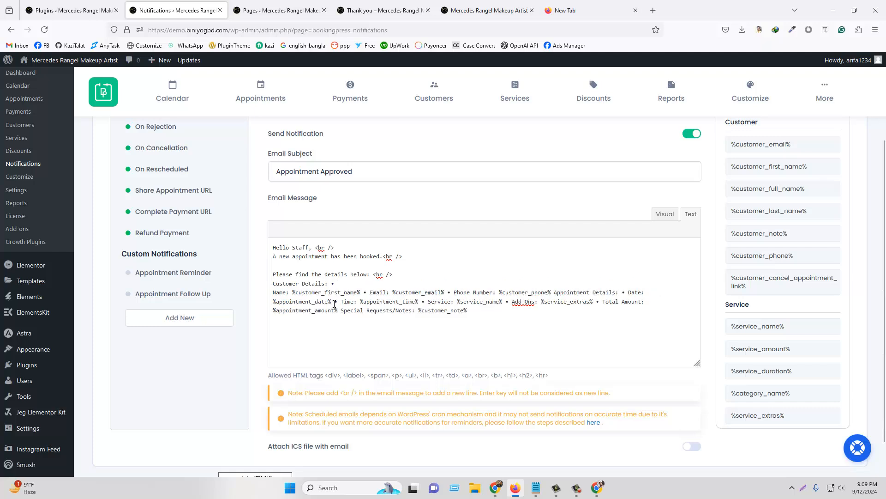
click(370, 293)
key(Return)
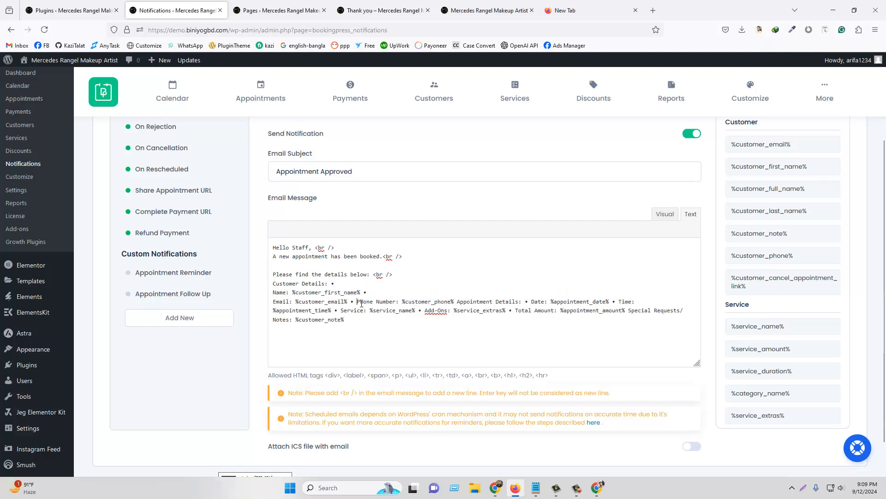
key(Return)
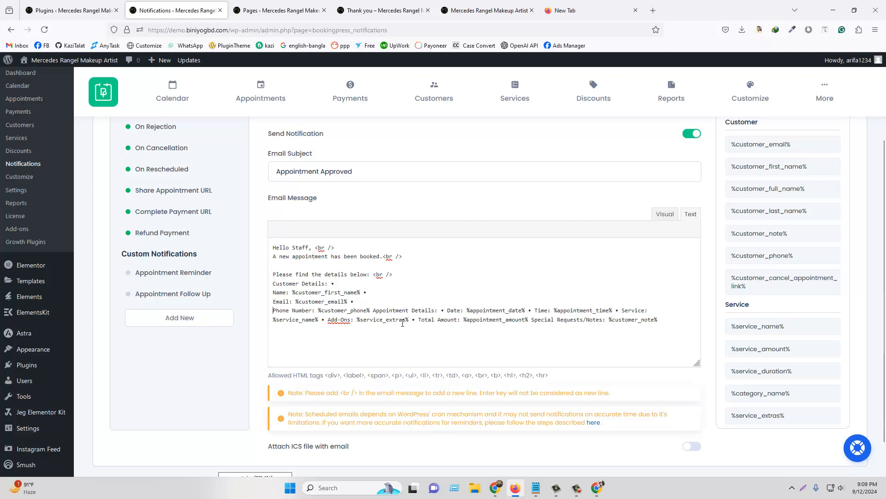
click(374, 310)
key(Return)
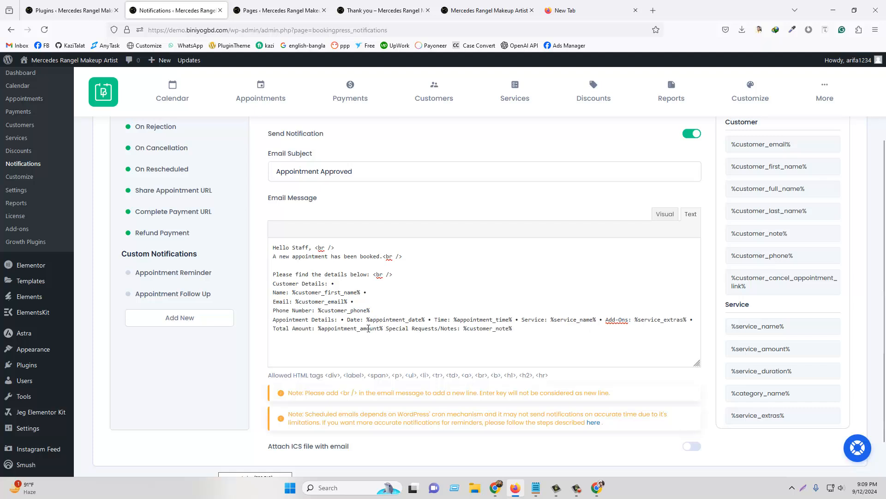
- Put Date, Time, Service, Add-Ons, Total Amount and Special Requests/Notes on separate lines, with an empty line below "Appointment Details:"
click(344, 319)
key(Return)
key(Return)
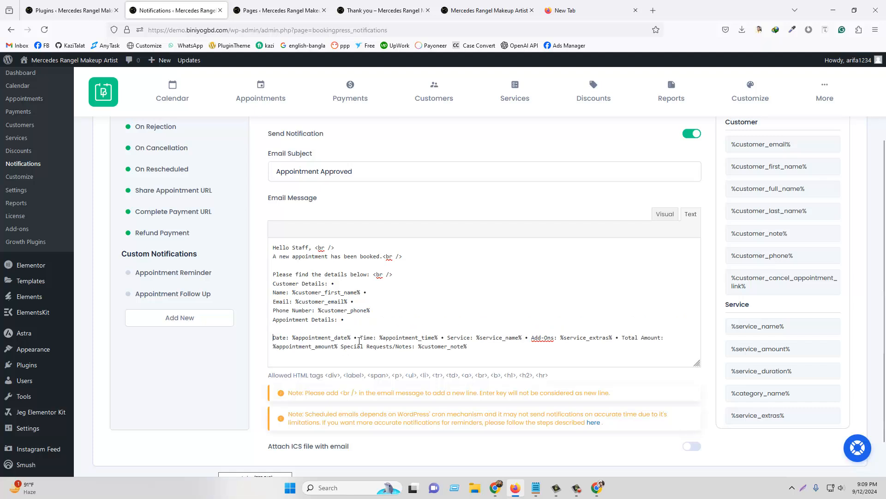
key(Return)
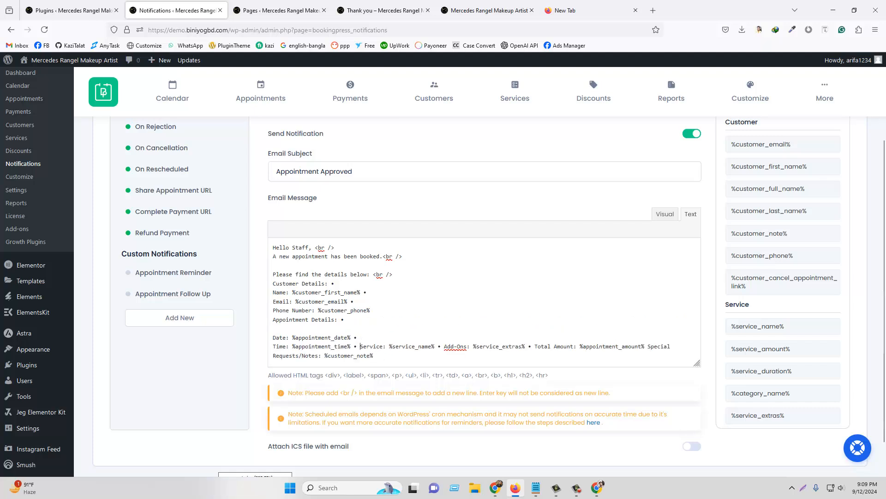
key(Return)
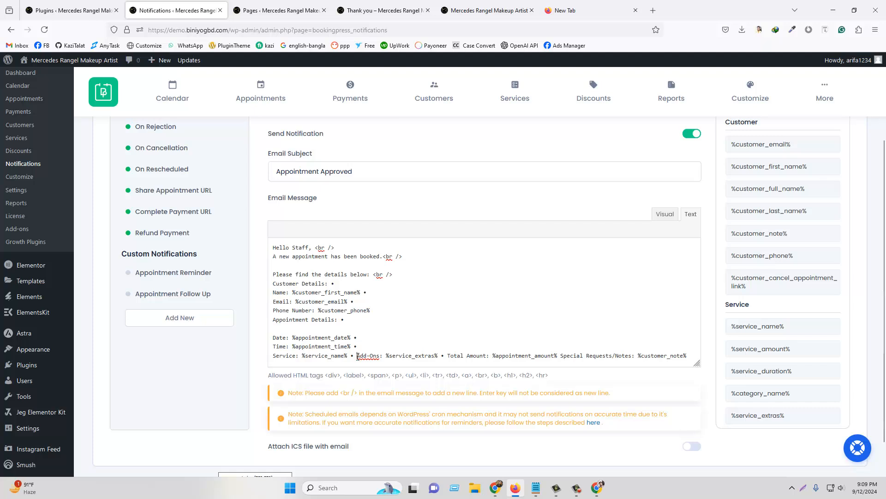
click(357, 355)
key(Return)
click(364, 364)
key(Return)
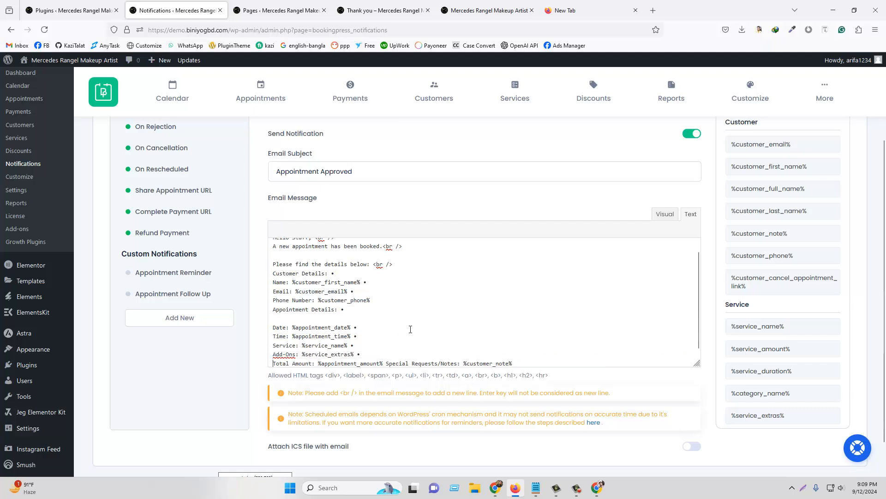
scroll(407, 320, down, 1)
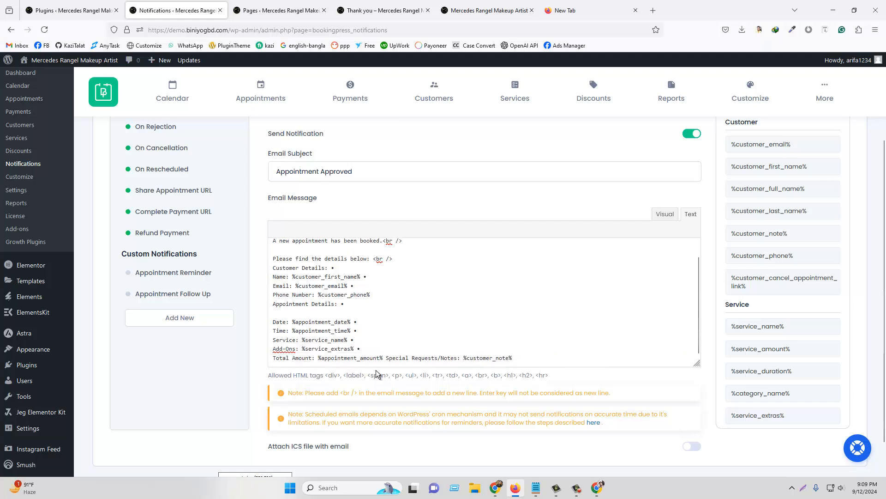
key(Return)
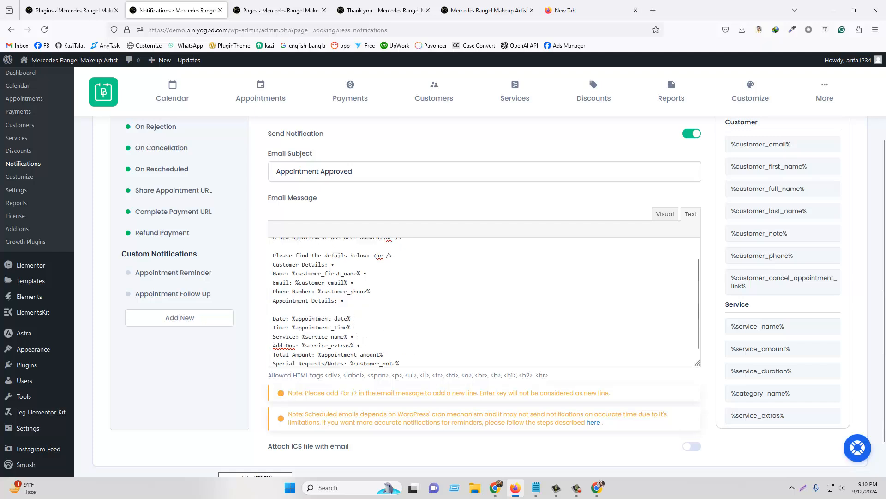
- Delete the leftover bullet characters at the line ends of the customer and appointment details
click(351, 305)
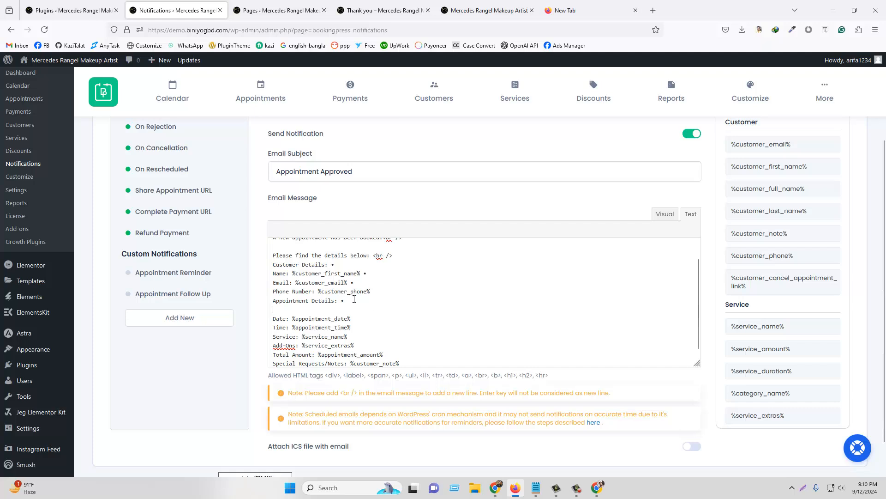
key(BackSpace)
click(372, 273)
key(BackSpace)
- Remove the empty line above "Please find the details below:" and end "Customer Details:" with a copied <br /> tag and an empty line
scroll(403, 290, up, 1)
drag(335, 248, 316, 249)
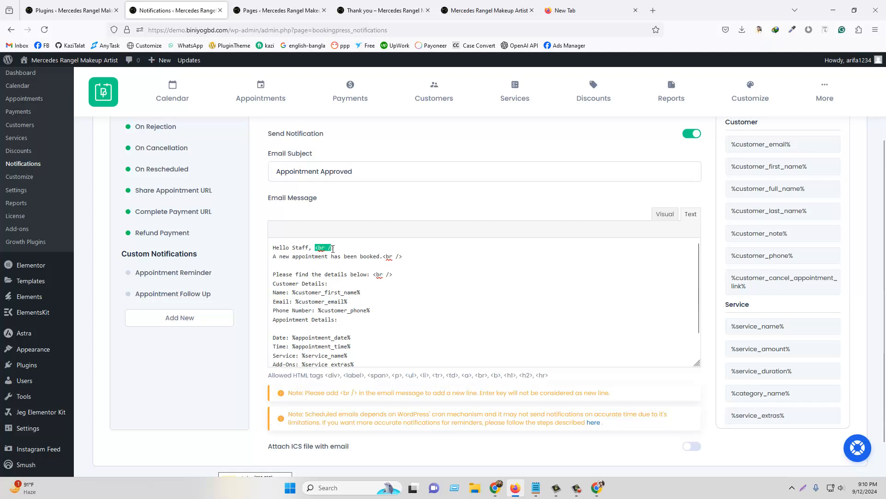
right_click(318, 251)
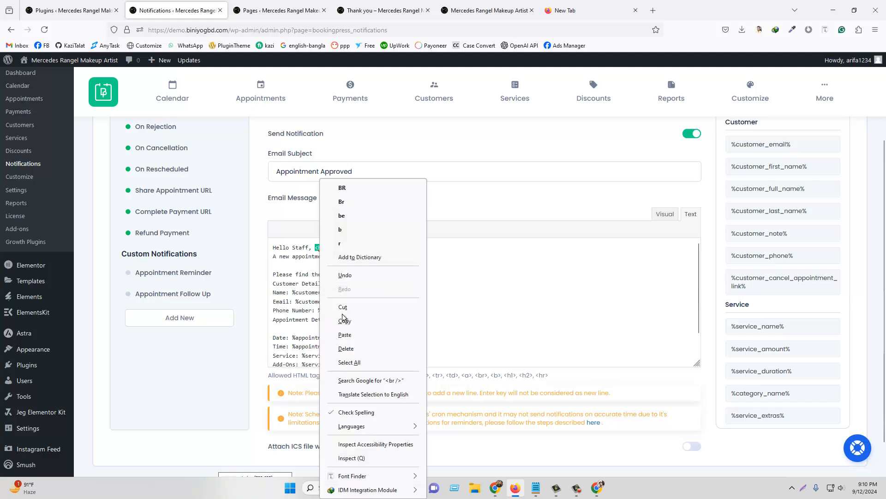
click(347, 319)
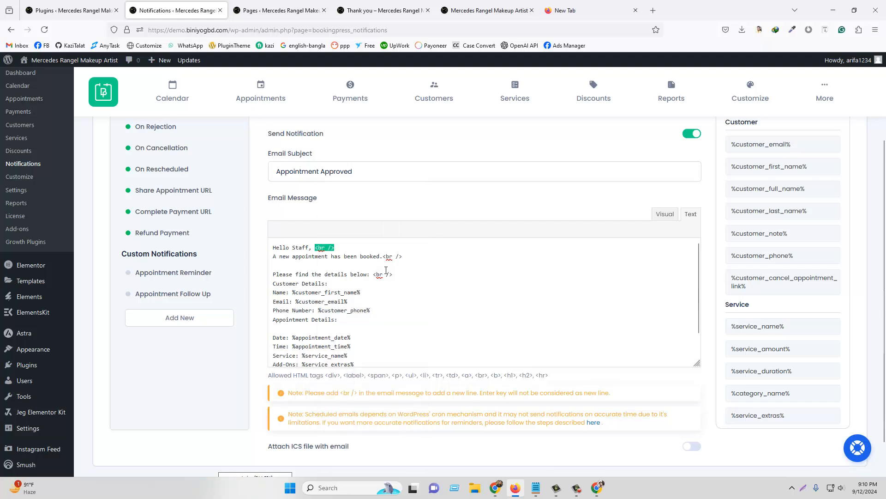
click(339, 284)
key(Return)
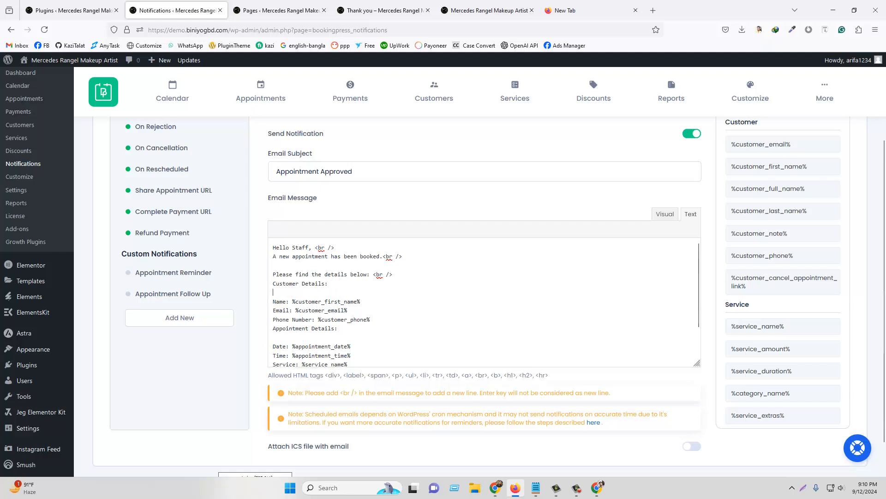
key(BackSpace)
key(BackSpace)
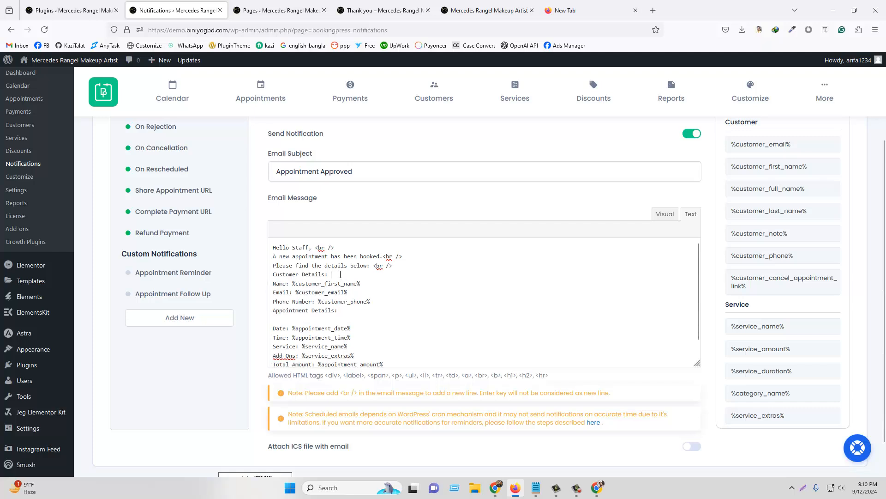
right_click(340, 274)
click(371, 330)
key(Return)
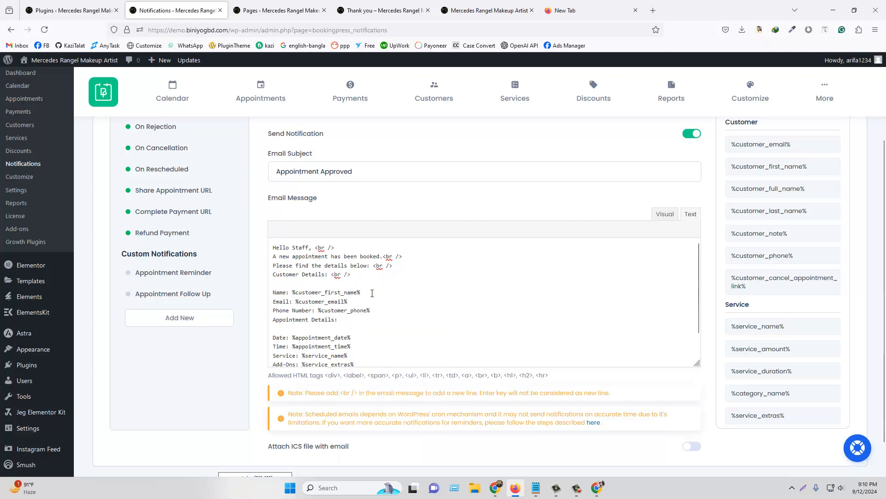
- Paste the <br /> tag at the end of the Name, Email and Phone Number lines
right_click(372, 293)
click(390, 359)
right_click(367, 301)
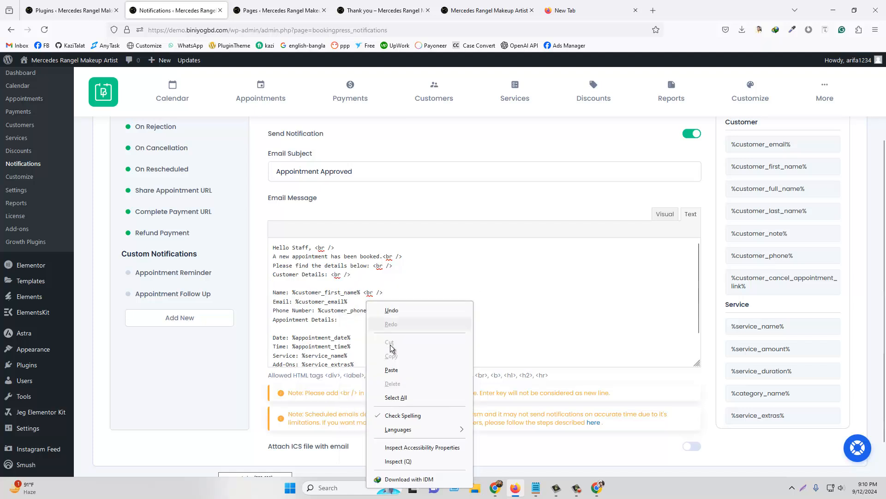
click(392, 370)
right_click(380, 310)
click(392, 377)
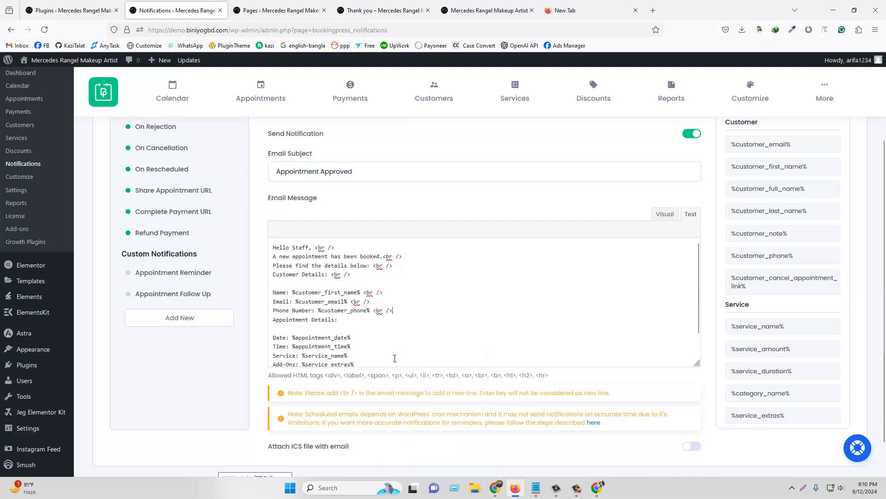
- Insert an empty line above "Appointment Details:" and paste the <br /> tag after that heading
click(272, 319)
key(Return)
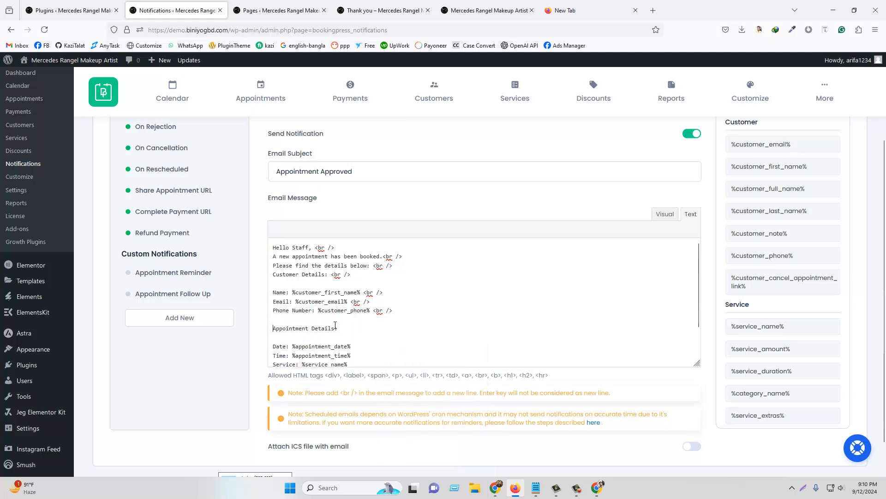
right_click(347, 326)
click(379, 205)
- Paste the <br /> tag at the end of the Date, Time, Service, Add-Ons and Total Amount lines
scroll(357, 346, down, 2)
right_click(360, 312)
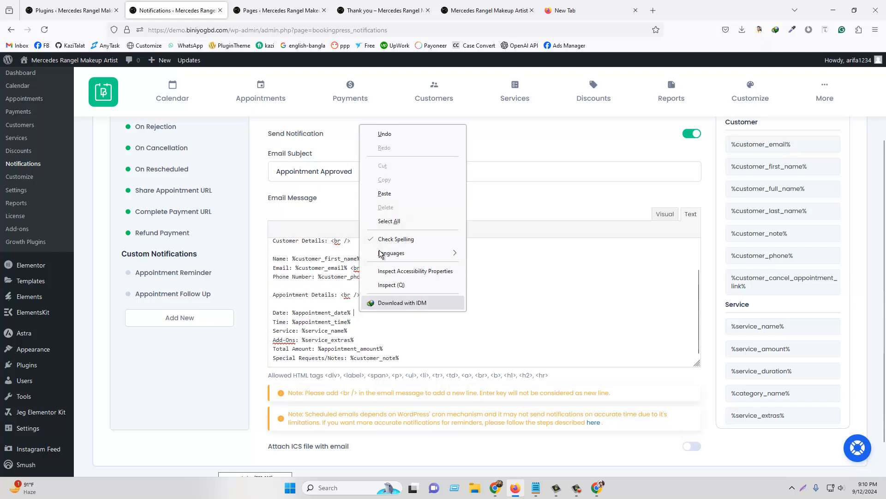
click(392, 193)
right_click(360, 321)
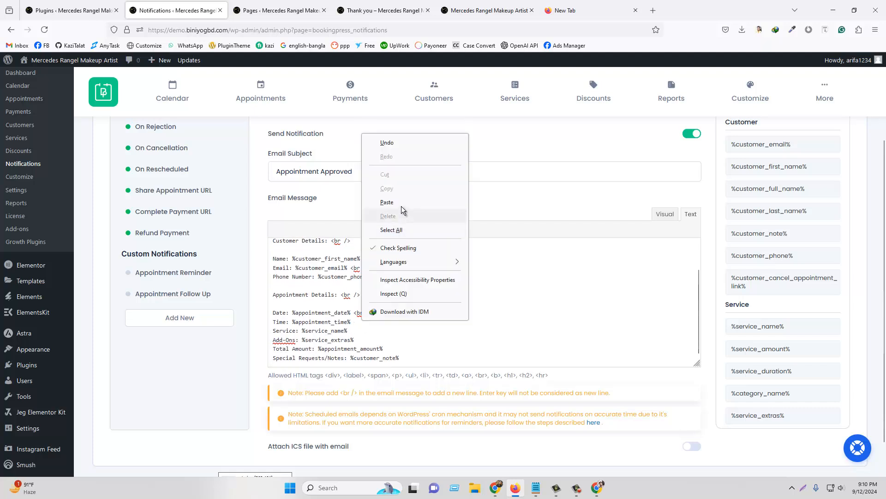
click(398, 203)
right_click(362, 330)
click(398, 206)
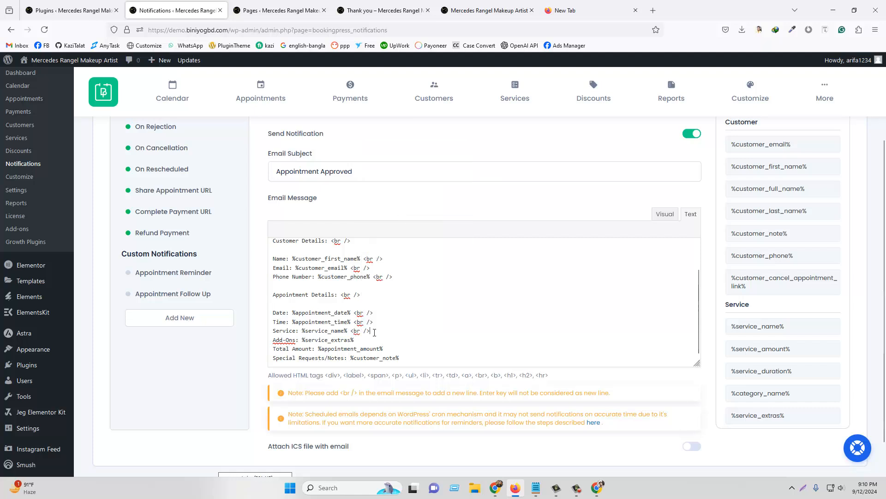
right_click(370, 341)
click(400, 219)
right_click(394, 347)
click(419, 227)
- In visual mode, make "A new appointment has been booked.", "Customer Details:" and "Appointment Details:" bold
click(664, 216)
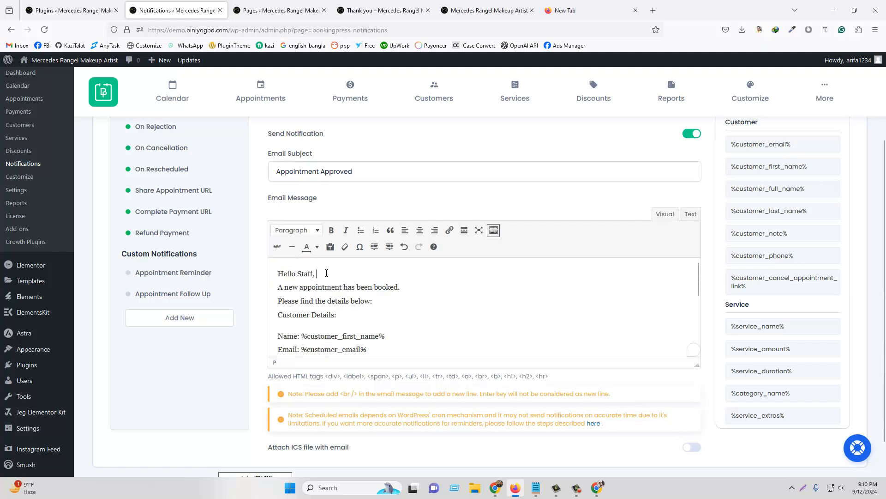
triple_click(308, 279)
triple_click(408, 287)
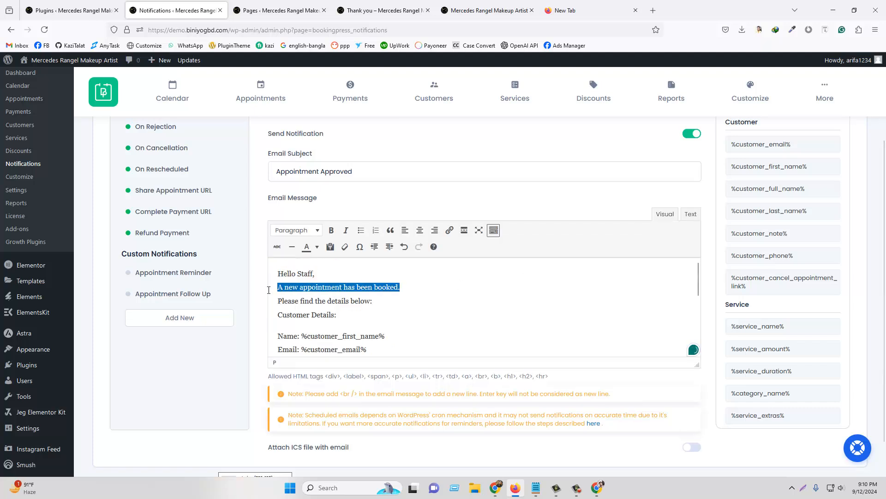
click(331, 230)
triple_click(353, 316)
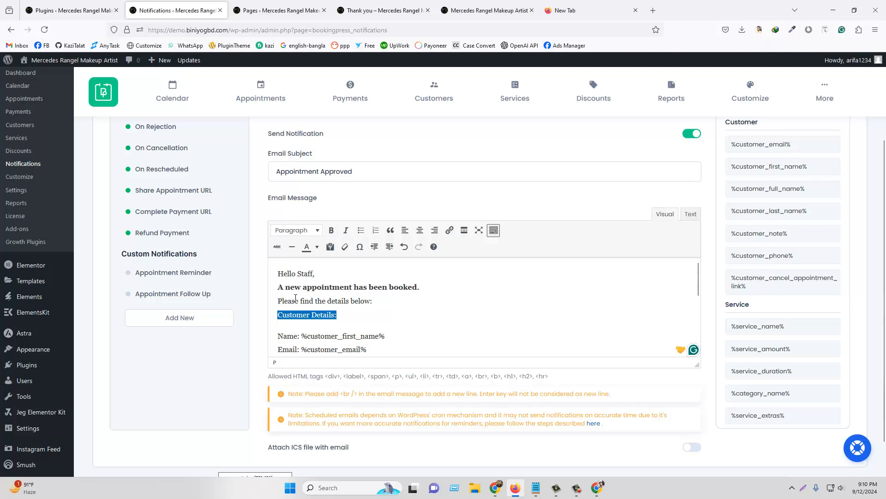
click(331, 230)
scroll(389, 317, down, 2)
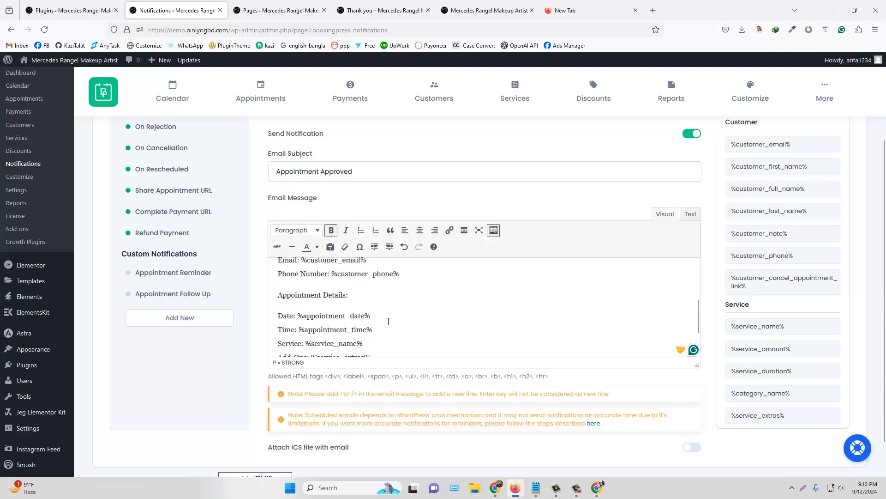
triple_click(356, 297)
click(331, 230)
- Review the whole admin message in both text and visual modes, checking its line breaks and bold headings
scroll(411, 317, down, 1)
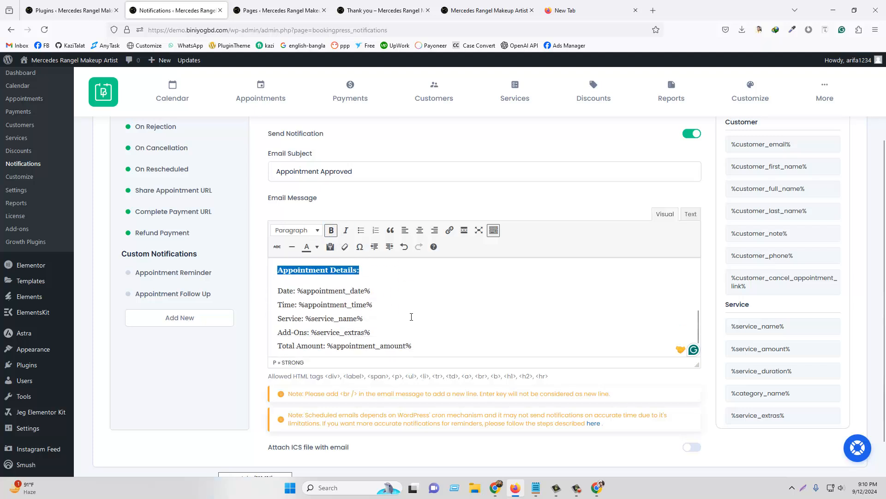
scroll(411, 316, down, 1)
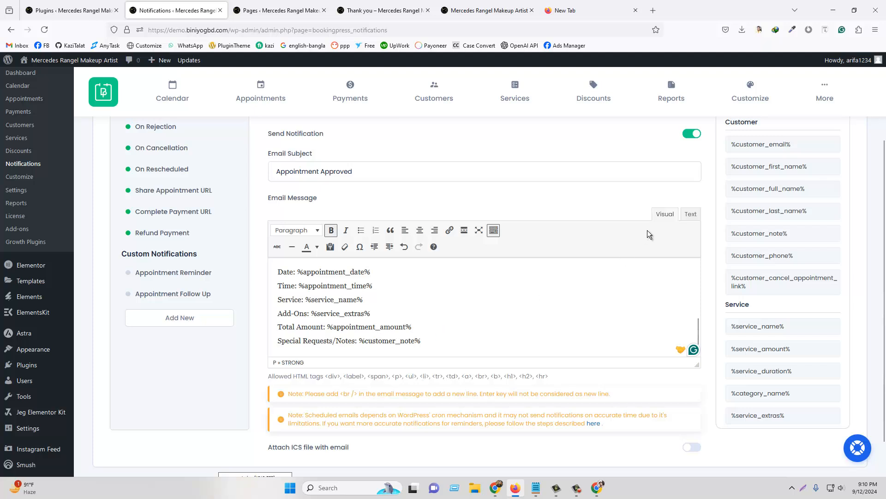
click(690, 214)
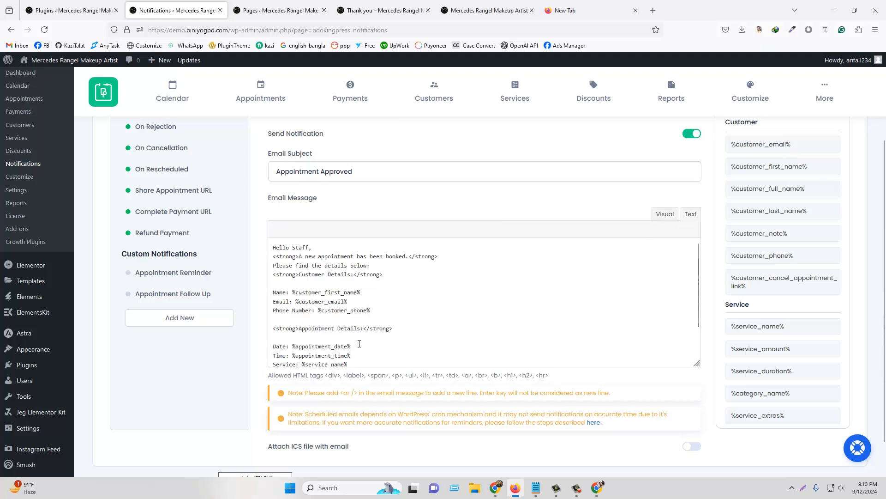
scroll(359, 344, down, 2)
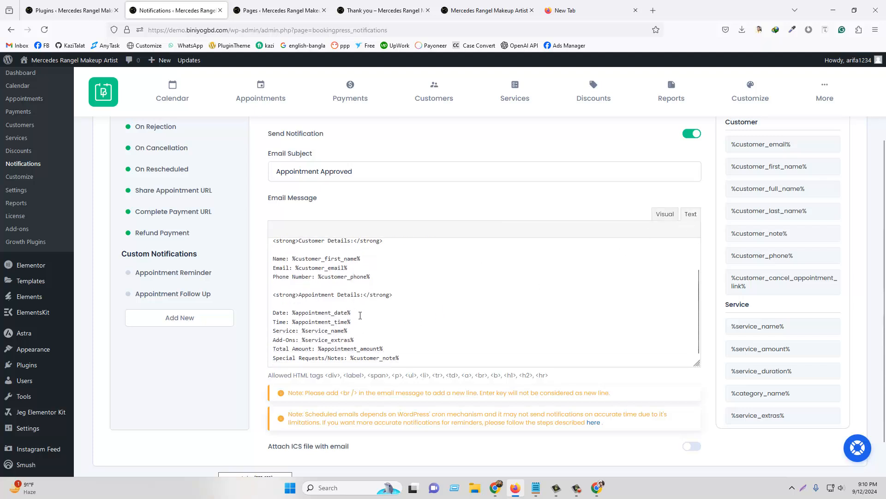
click(667, 214)
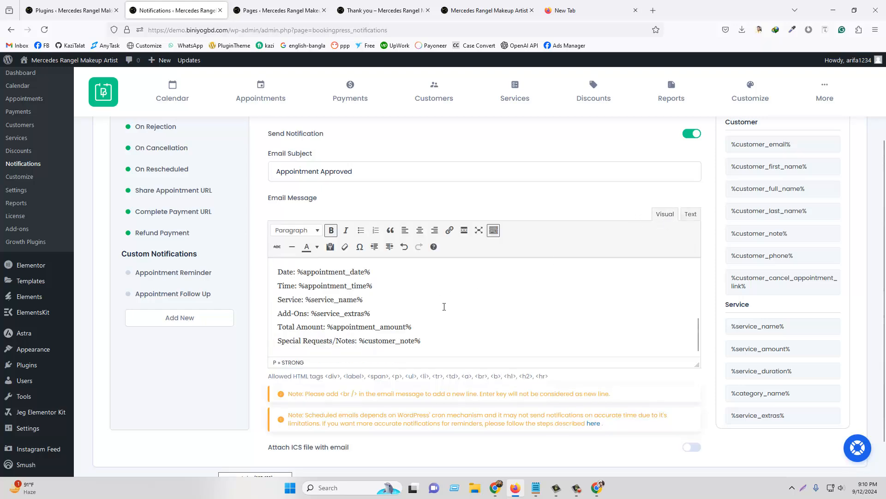
scroll(450, 296, down, 1)
scroll(450, 280, up, 3)
scroll(455, 277, up, 2)
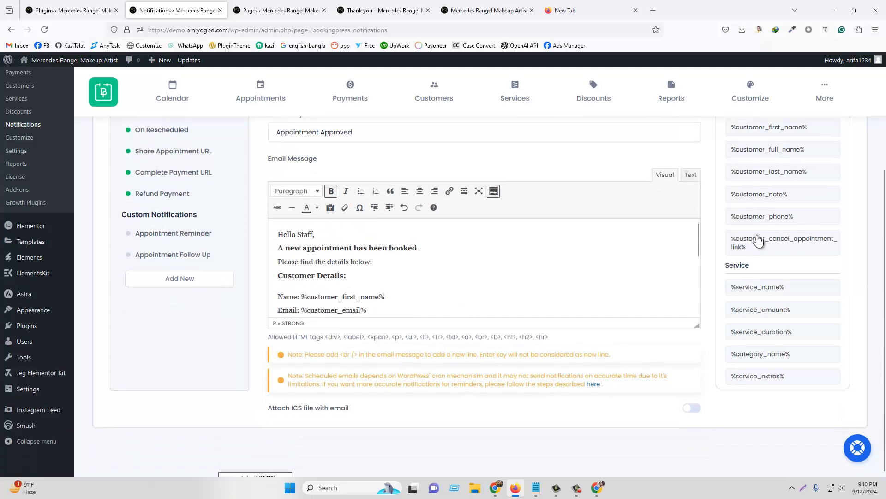
- Save the admin On Approval notification and reload the notifications page
scroll(742, 241, up, 3)
click(841, 174)
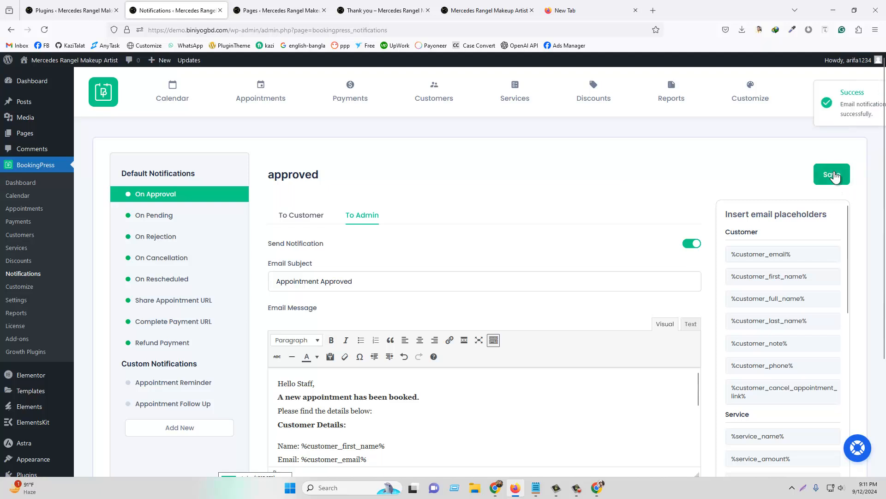
click(47, 33)
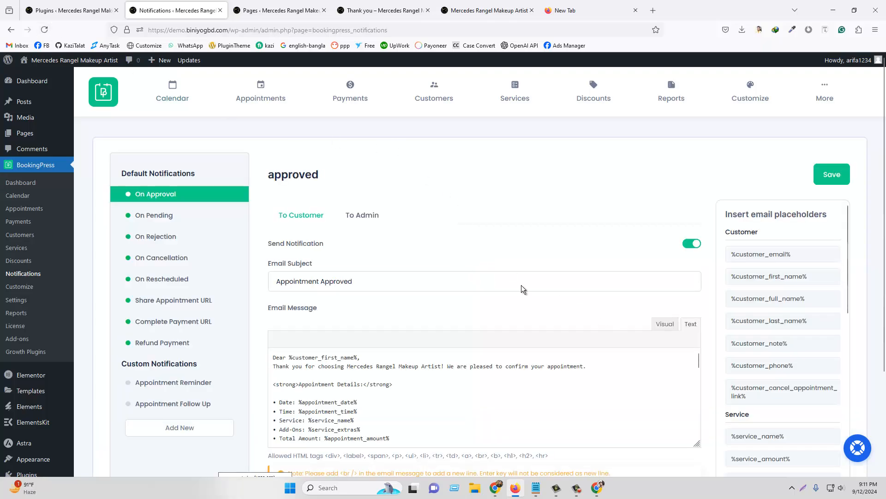
- Examine the reloaded customer and admin On Approval messages in text mode, checking for <br /> tags and bold headings
scroll(402, 302, down, 2)
scroll(402, 295, down, 10)
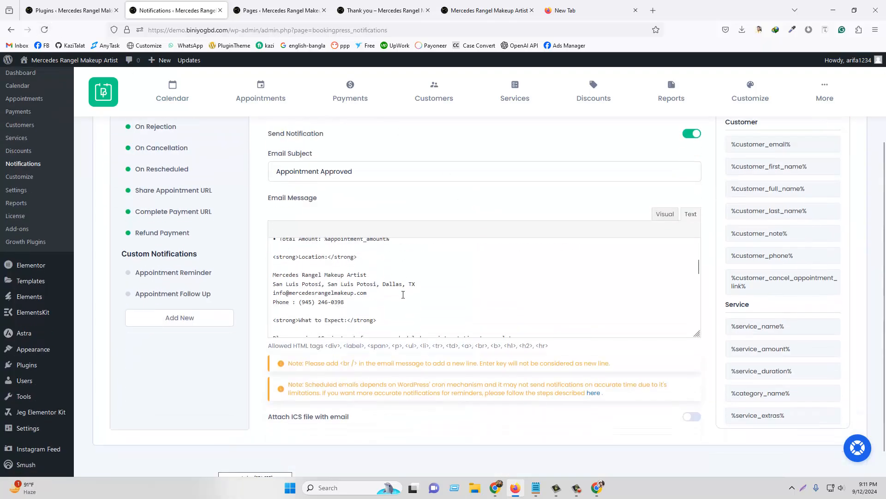
scroll(406, 293, down, 3)
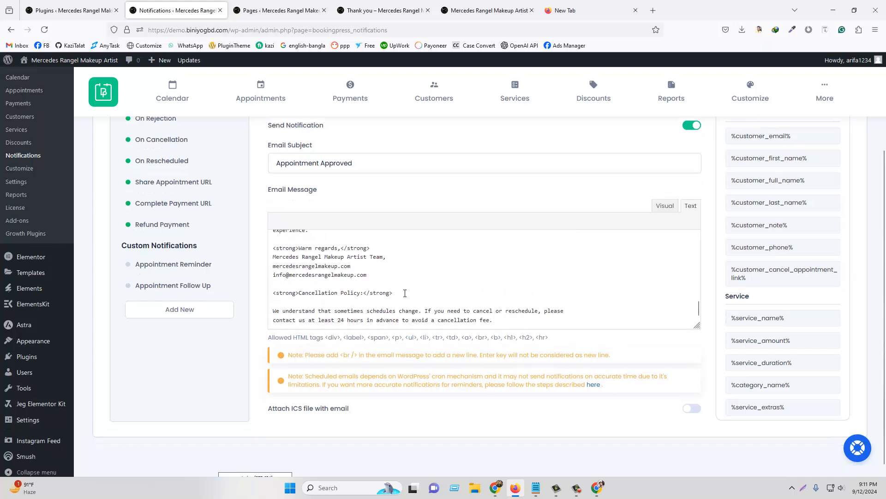
scroll(397, 277, up, 3)
scroll(377, 225, up, 2)
click(371, 199)
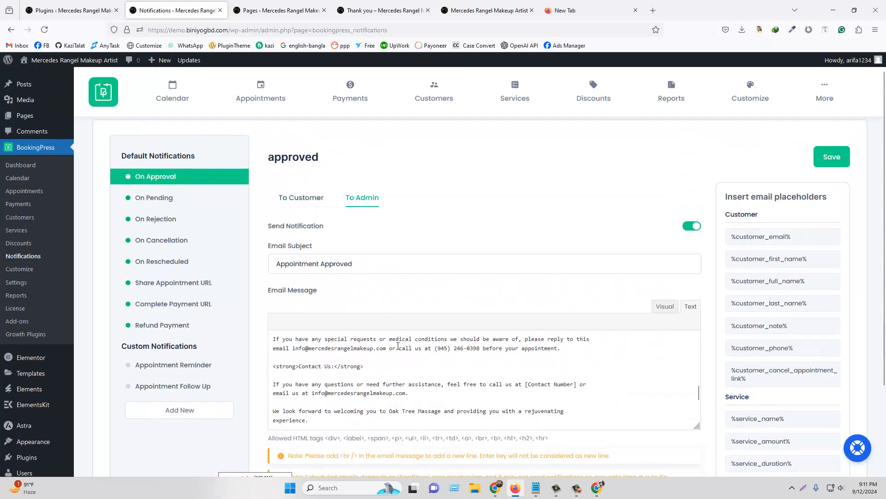
scroll(422, 300, down, 2)
scroll(423, 294, up, 3)
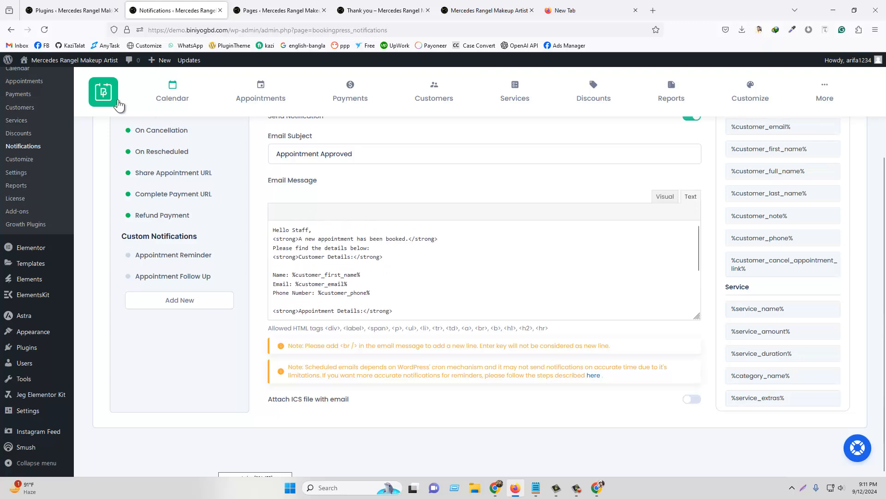
- Open the Book an Appointment page from the pages list in a new browser tab and close the two older site tabs
click(287, 10)
right_click(177, 133)
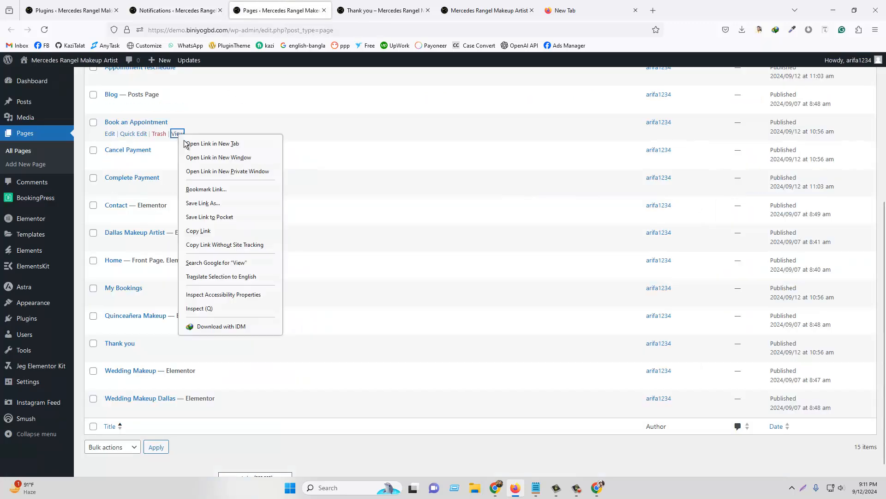
click(217, 143)
click(370, 4)
click(531, 10)
click(531, 10)
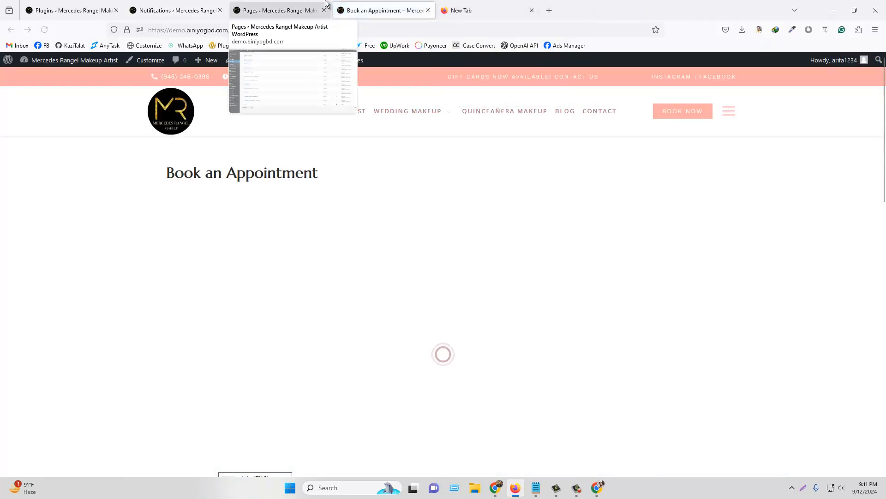
click(310, 9)
scroll(222, 147, up, 5)
- From the notifications page, open the BookingPress settings in a new browser tab
click(175, 10)
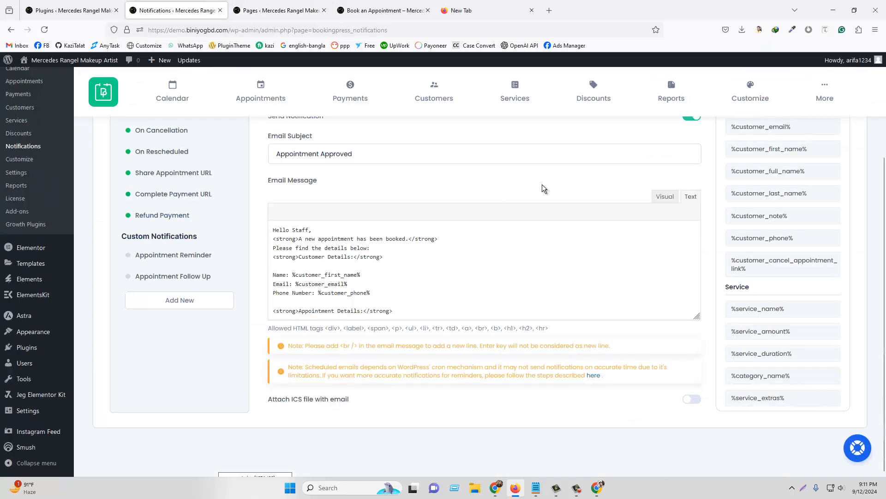
scroll(646, 147, up, 3)
click(824, 93)
right_click(776, 153)
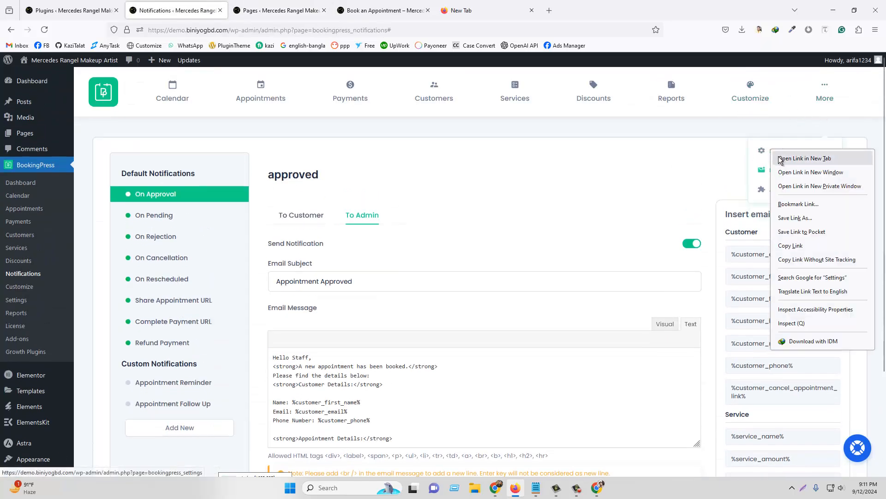
click(795, 159)
click(295, 10)
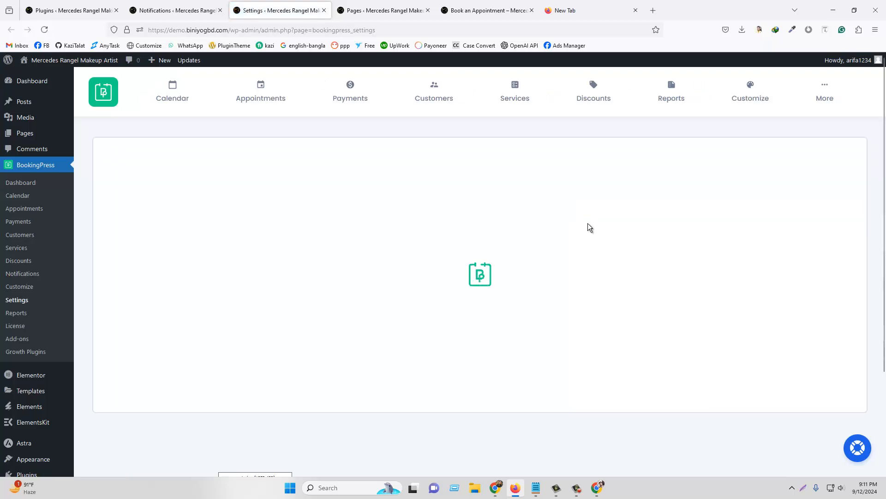
- Set the appointment status paid with the 'On site' payment method to Approved and save the general settings
scroll(588, 225, down, 15)
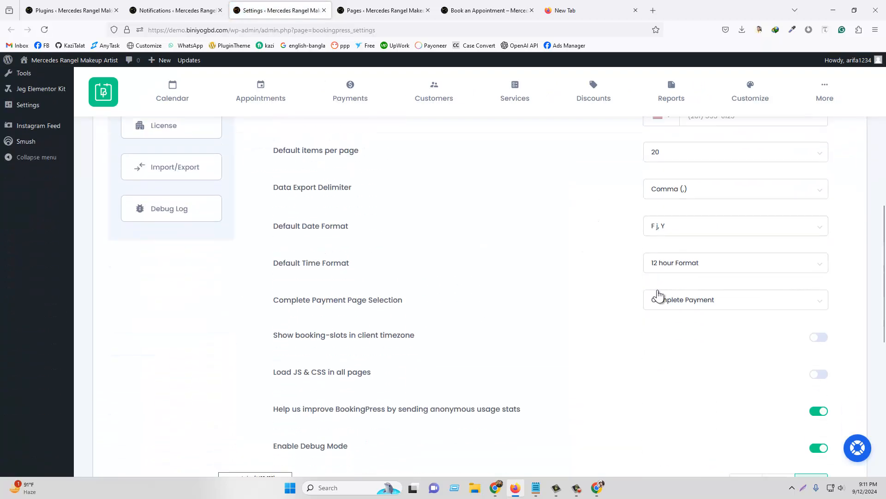
scroll(686, 293, down, 5)
click(674, 253)
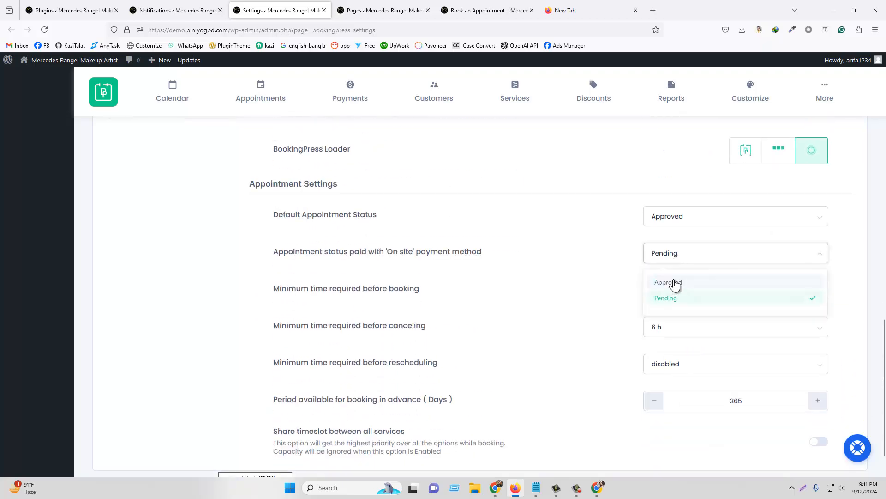
click(675, 283)
scroll(736, 295, up, 20)
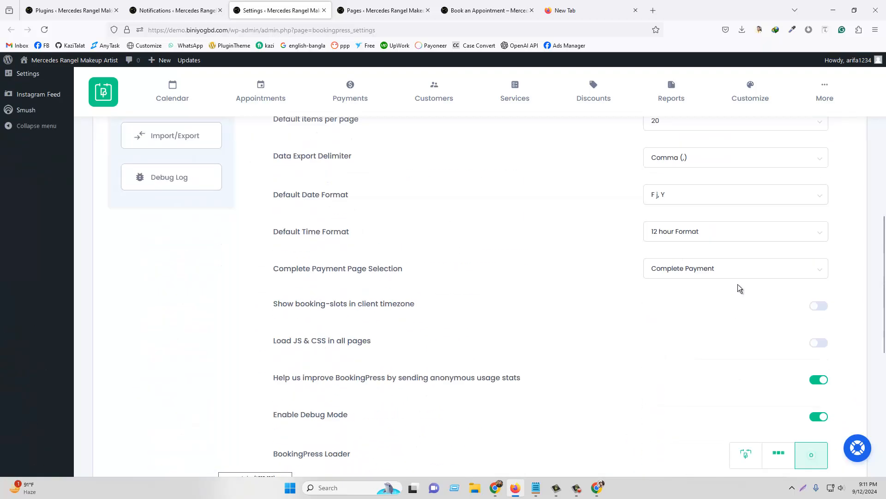
click(833, 163)
- Reload the Book an Appointment page and choose standard makeup only with the Blow out extra for September 13, 2024 at 1:00 pm
click(463, 10)
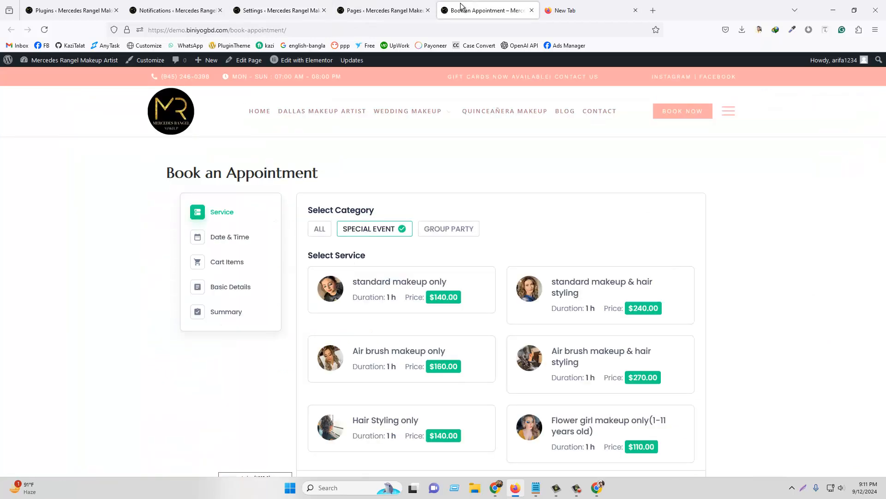
click(44, 29)
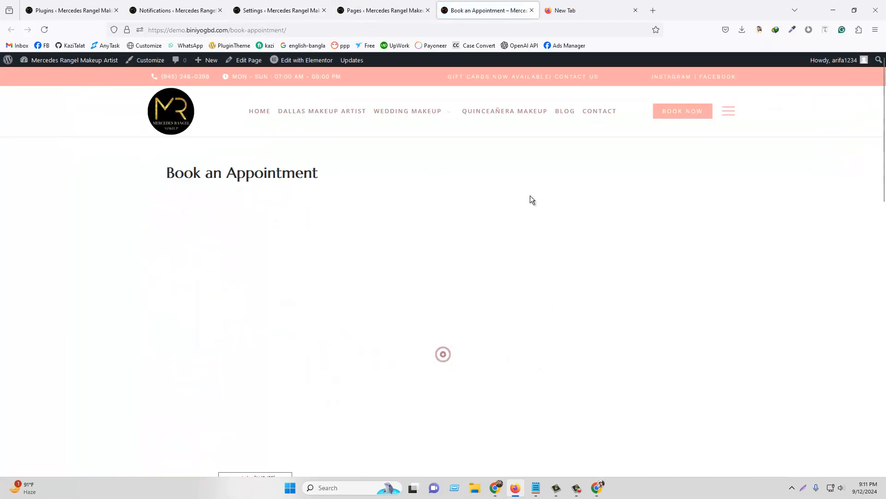
click(393, 279)
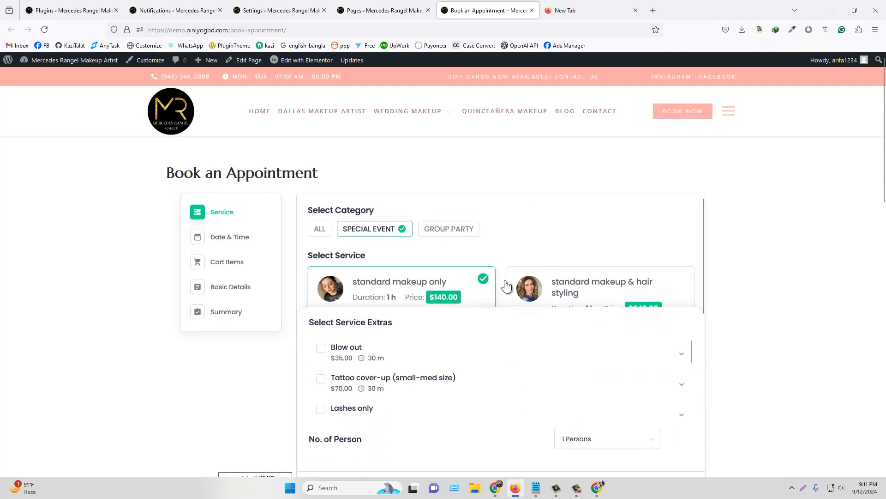
scroll(642, 381, down, 6)
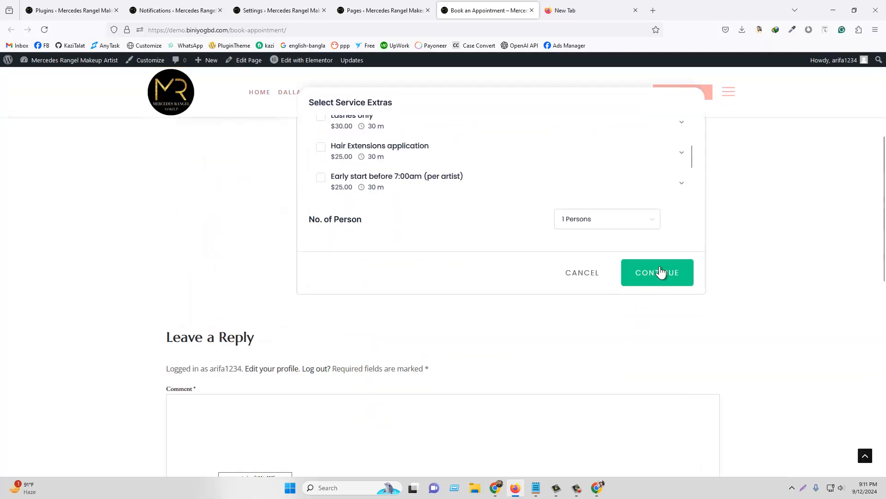
click(660, 272)
click(554, 287)
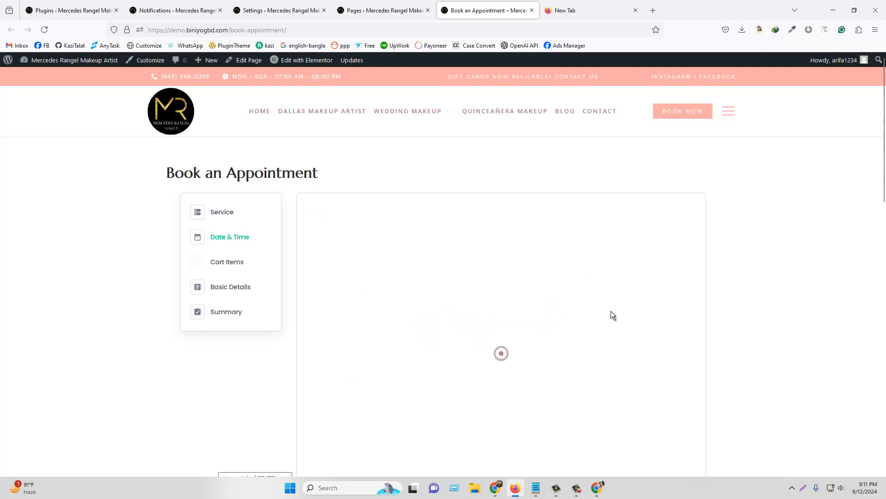
click(636, 385)
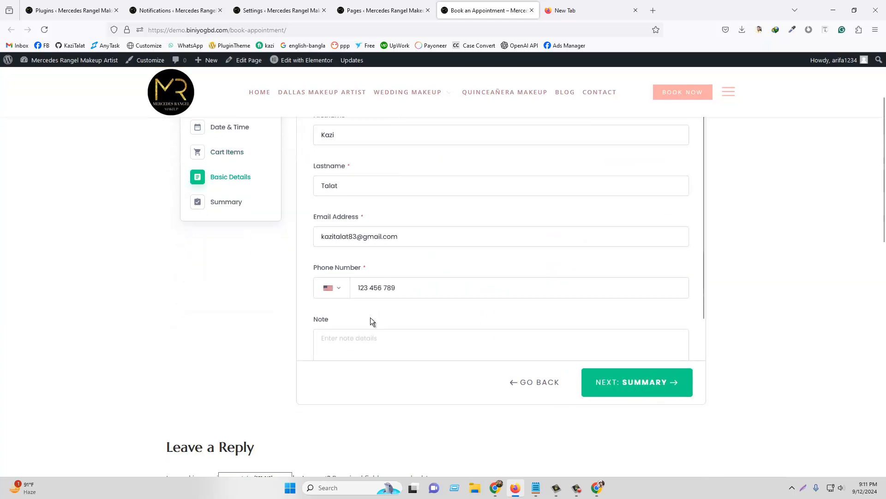
- Enter "test" as the booking note, continue to the summary and submit the appointment
text(test)
scroll(691, 284, up, 3)
scroll(660, 344, down, 5)
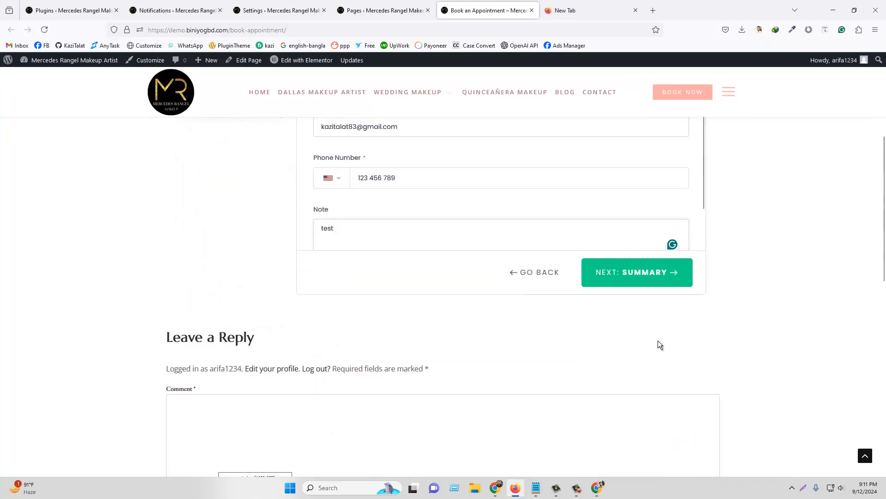
click(647, 277)
click(626, 273)
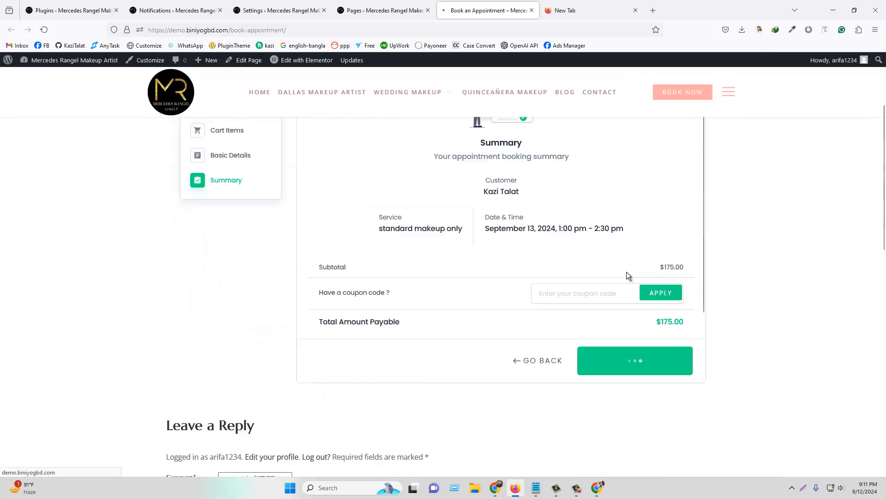
- Open the appointments list, then switch to the admin's Gmail and check the line breaks in the newest Appointment Approved email
click(277, 11)
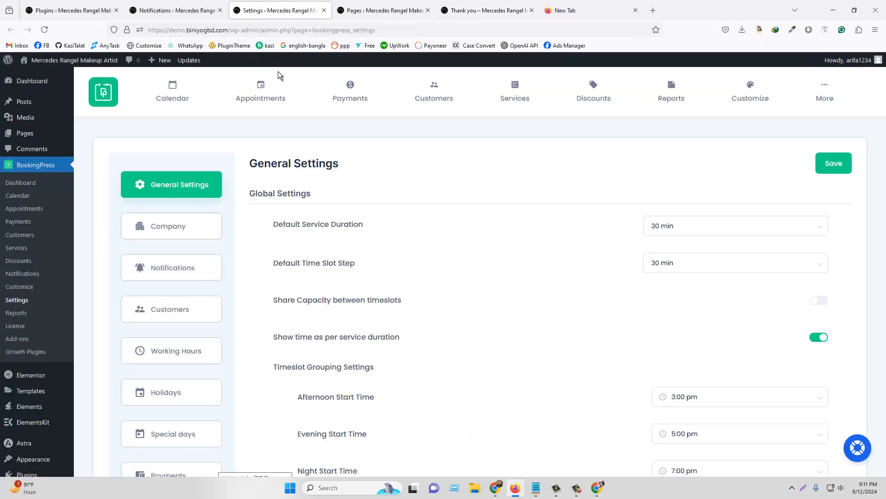
click(273, 90)
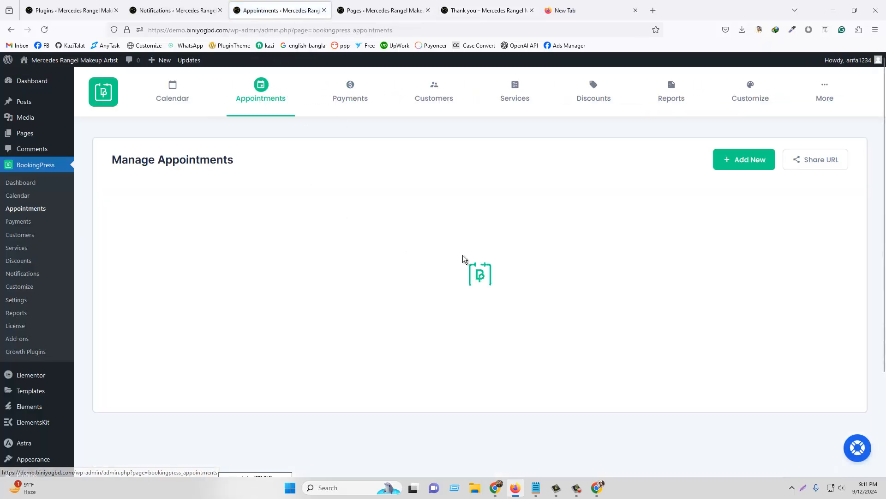
click(495, 487)
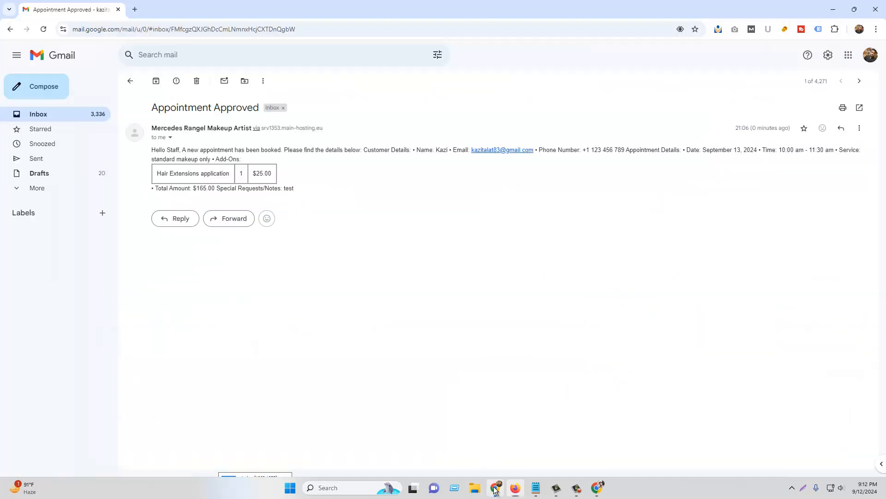
click(64, 115)
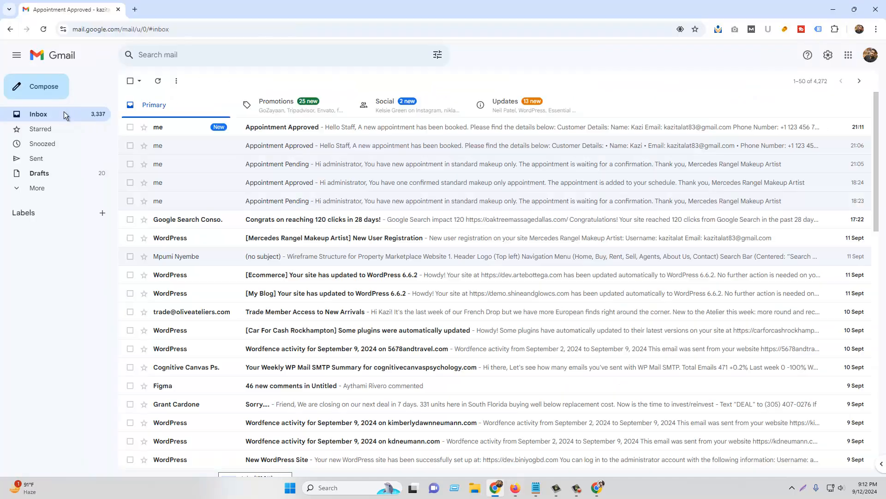
click(309, 127)
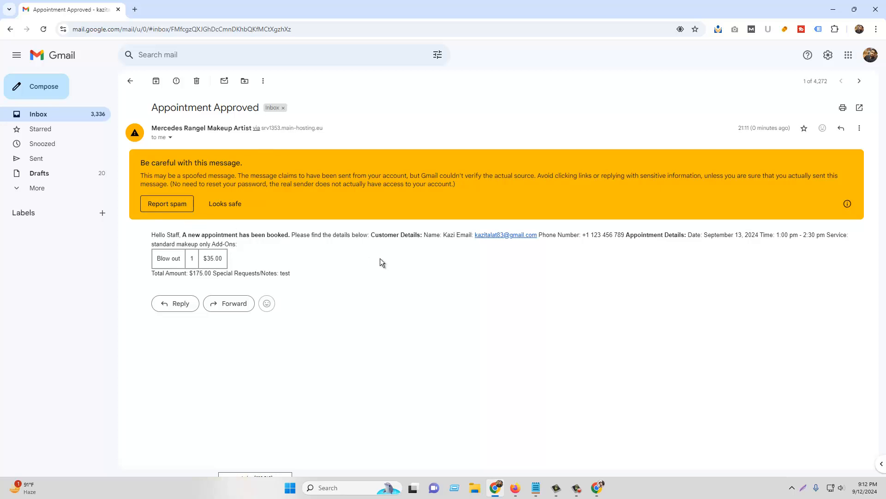
click(44, 30)
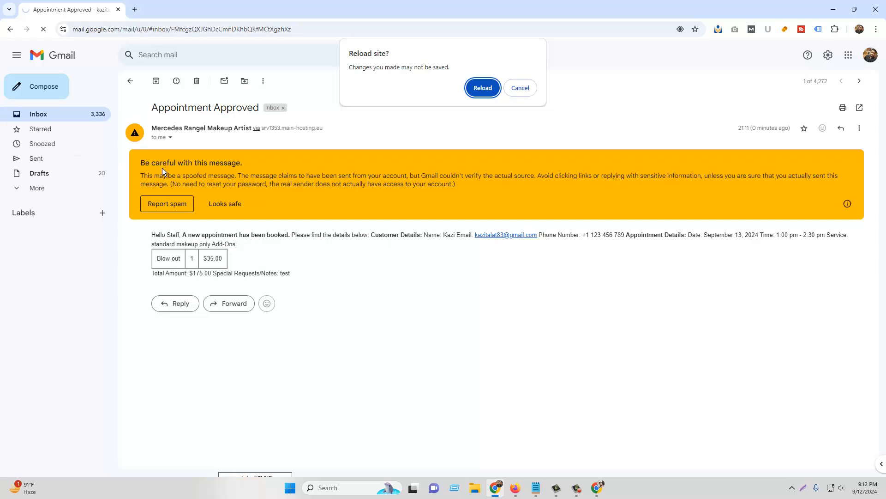
click(521, 89)
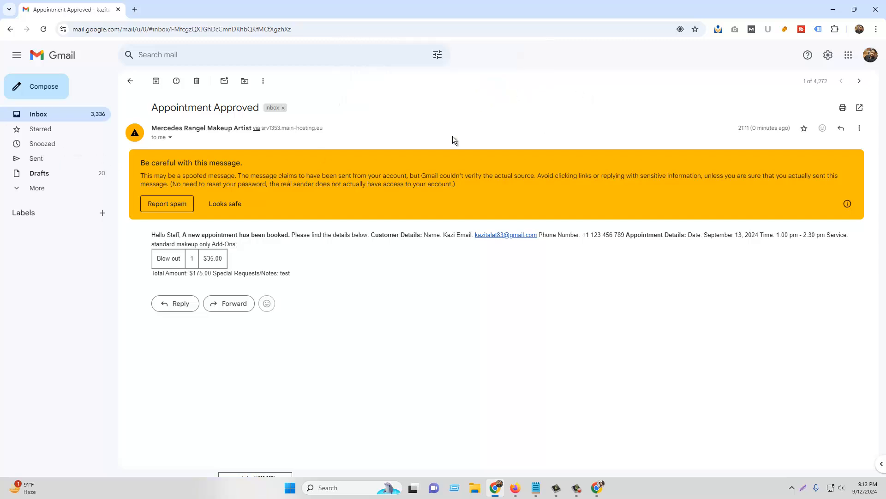
- In the customer's Gmail inbox, open the newest Appointment Approved email, reload it and expand the conversation to compare the messages
click(63, 117)
click(303, 129)
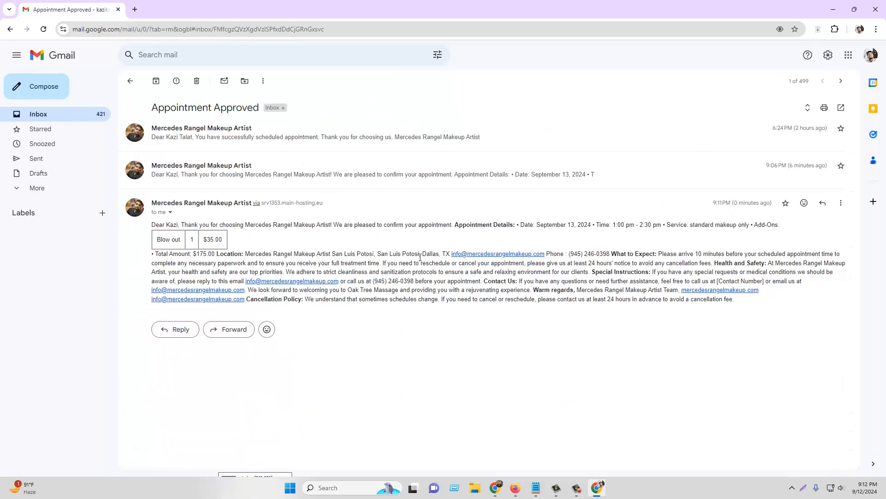
click(44, 29)
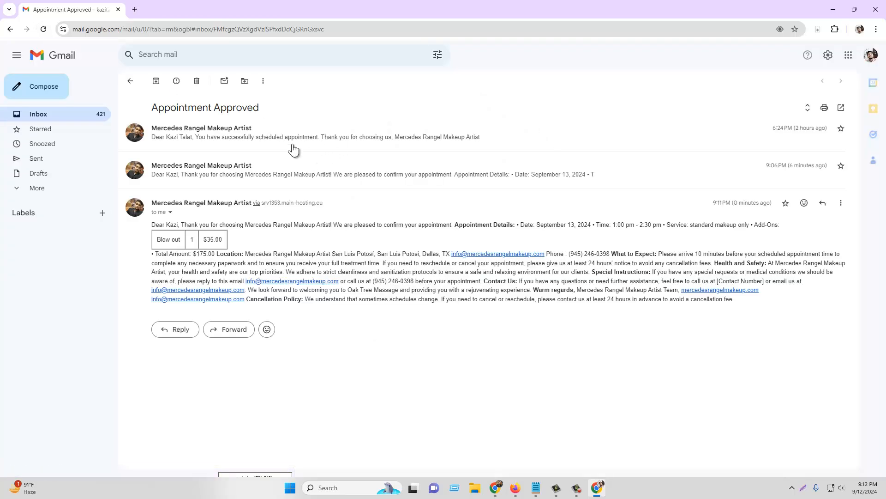
click(223, 213)
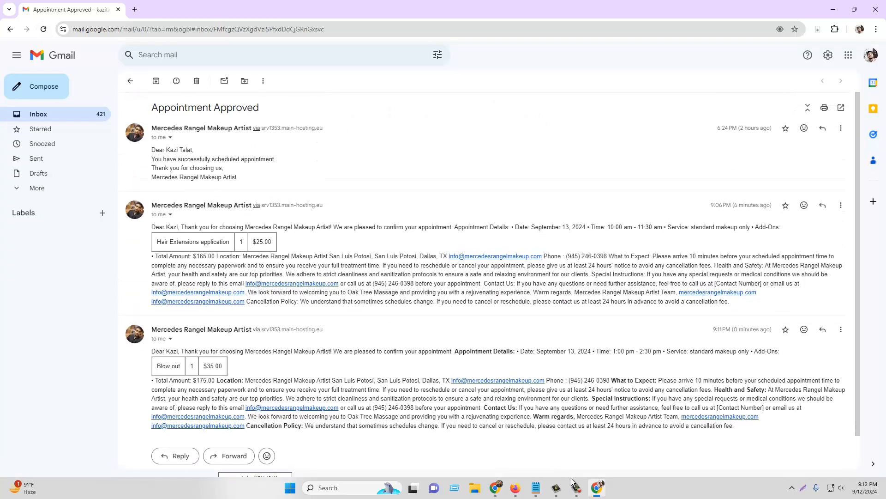
- Return to the admin On Approval message, add <br/> after "Hello Staff," and copy the tag
click(516, 489)
click(171, 11)
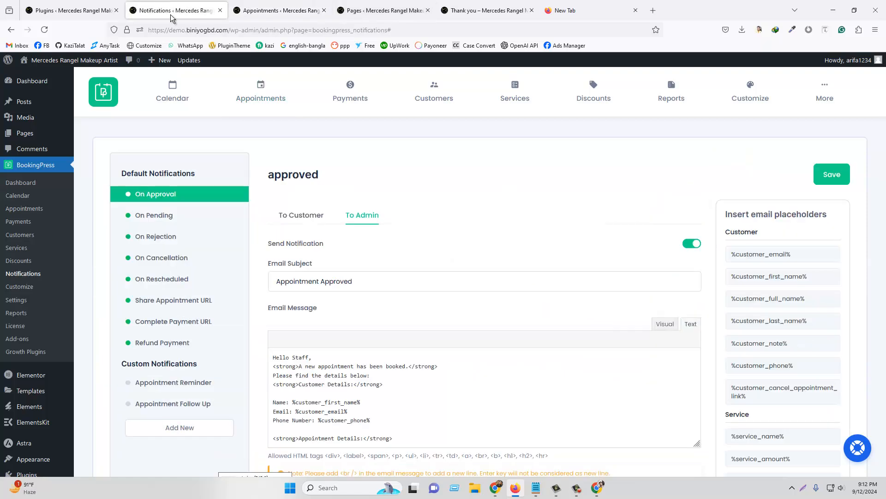
scroll(548, 303, down, 2)
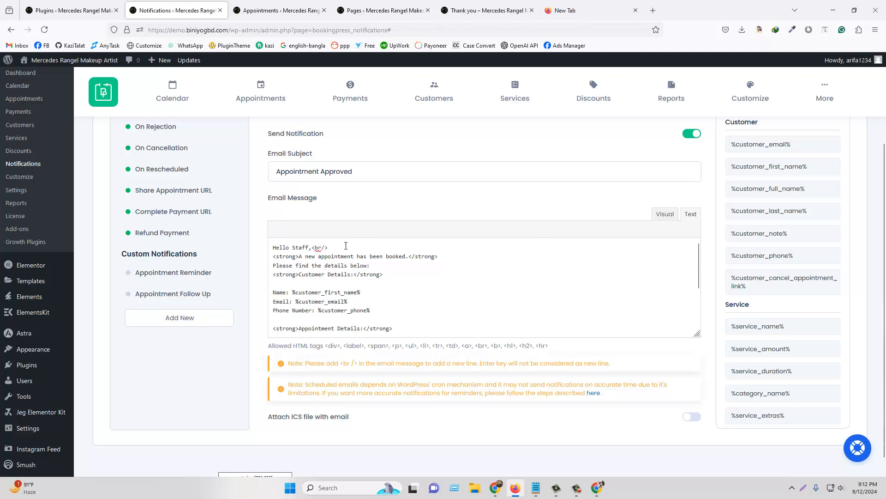
click(312, 248)
right_click(318, 249)
click(359, 313)
- Paste the <br/> tag after "A new appointment has been booked.", "Please find the details below:" and "Customer Details:"
right_click(449, 262)
click(476, 325)
right_click(395, 263)
click(417, 317)
right_click(406, 280)
click(430, 343)
- Paste <br/> after the Name, Email and Phone Number lines and the "Appointment Details:" heading of the admin message
right_click(370, 293)
click(393, 361)
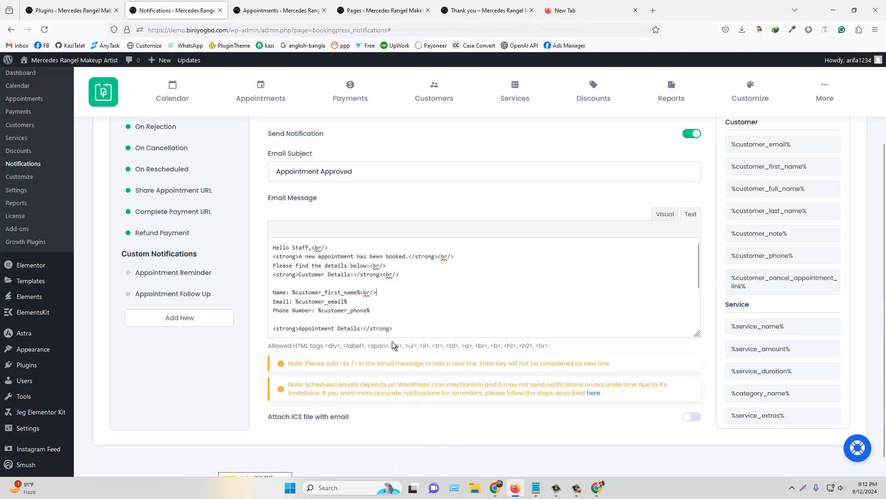
right_click(364, 301)
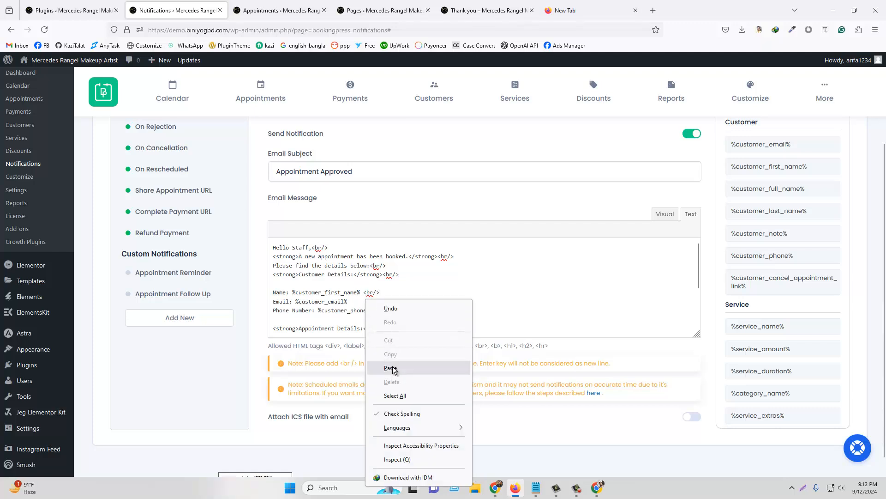
click(388, 368)
right_click(382, 308)
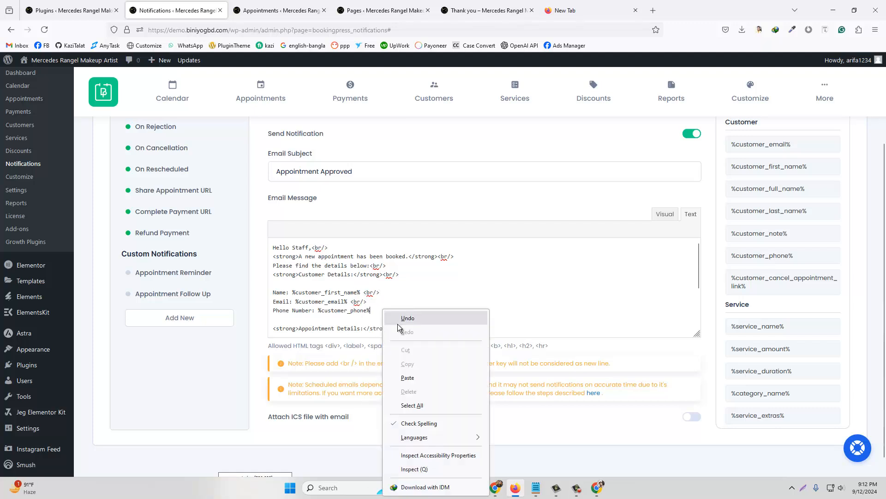
click(405, 375)
right_click(409, 329)
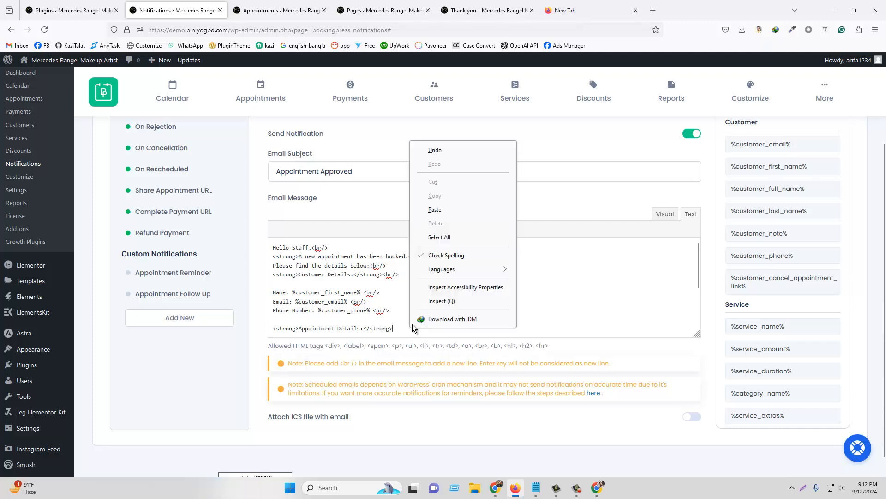
click(438, 221)
- Paste <br/> at the end of the Date, Time, Service and Add-Ons lines in the admin message
scroll(368, 281, down, 1)
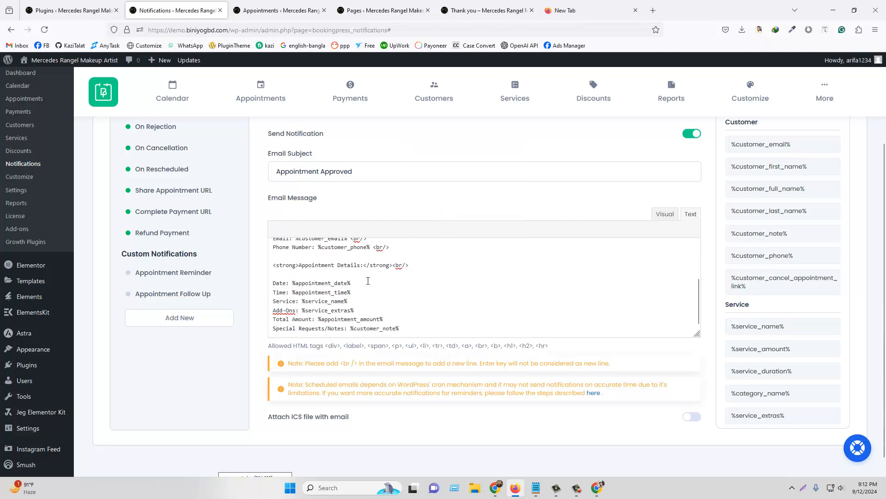
right_click(367, 280)
click(397, 349)
right_click(369, 289)
click(398, 358)
right_click(367, 301)
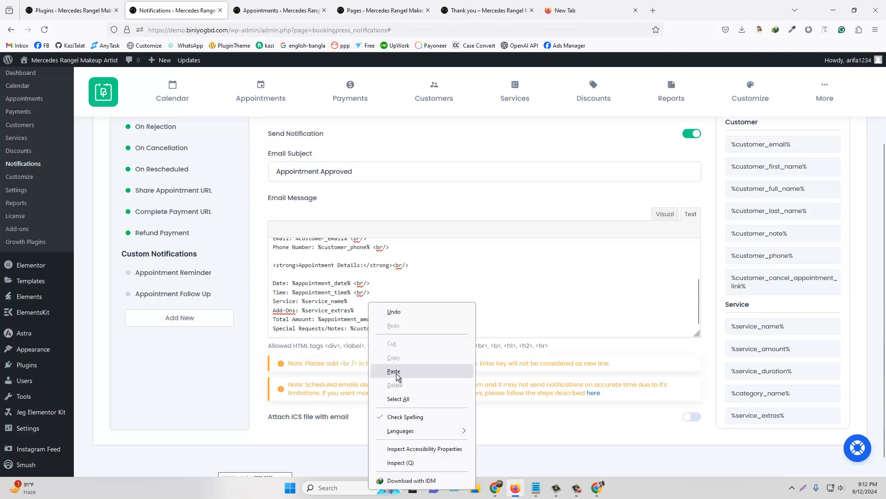
click(397, 369)
right_click(370, 309)
click(400, 377)
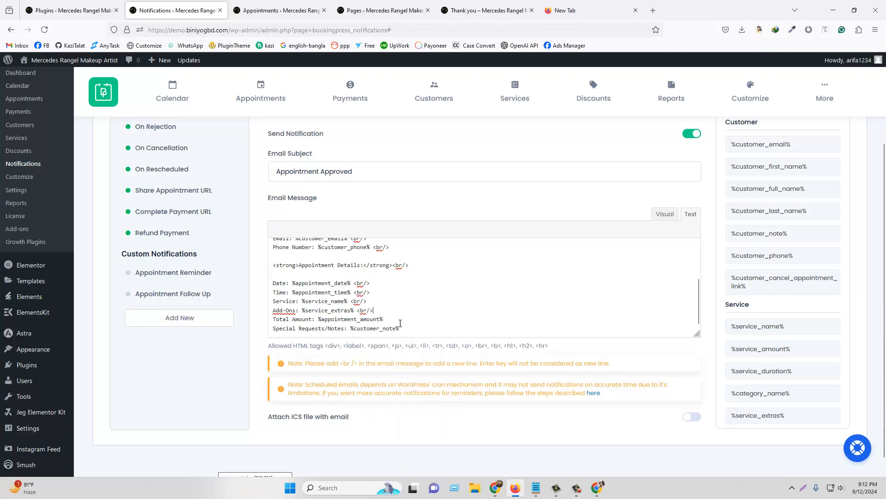
- Paste <br/> after the Total Amount and Special Requests/Notes lines, and save the admin notification
right_click(398, 322)
click(424, 200)
right_click(415, 330)
click(439, 218)
scroll(438, 306, down, 1)
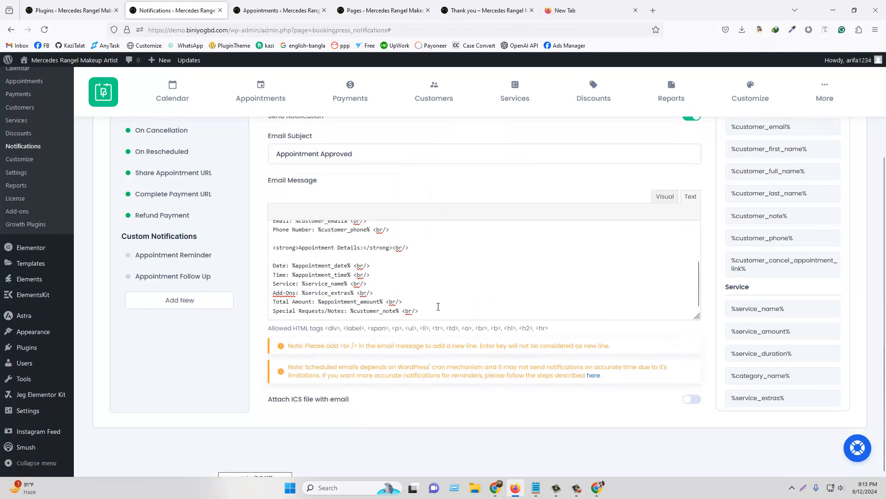
scroll(427, 285, up, 6)
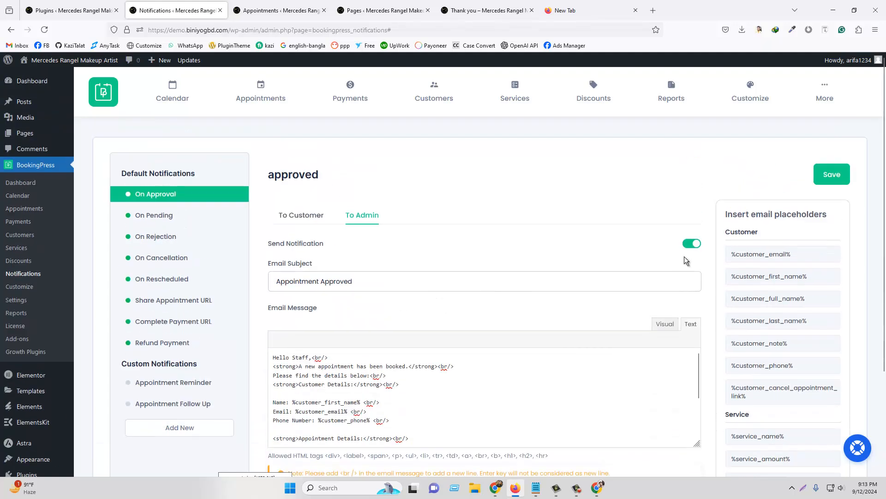
click(833, 175)
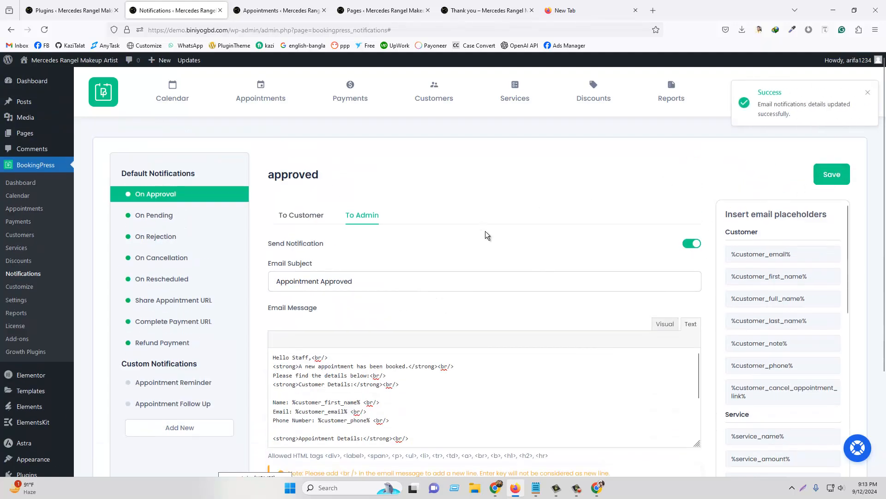
- Open the customer's On Approval message and paste <br/> after the greeting, the thank-you sentence and the "Appointment Details:" heading
click(301, 221)
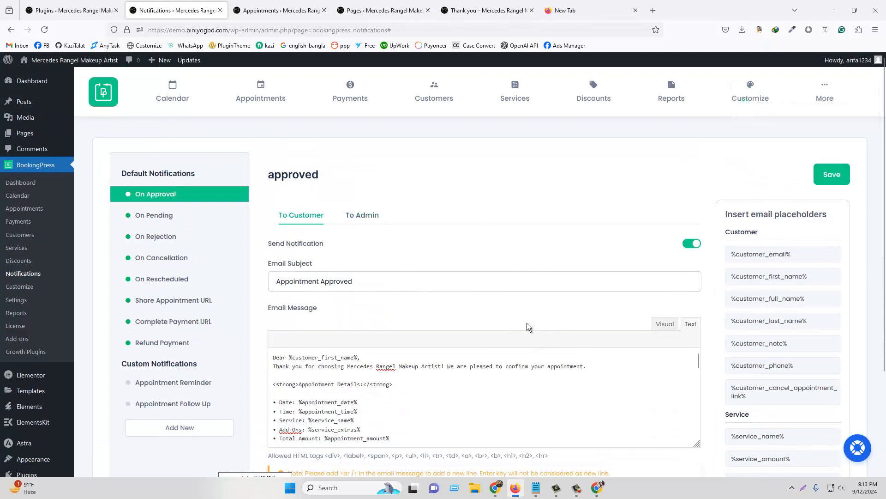
scroll(527, 323, down, 2)
right_click(379, 245)
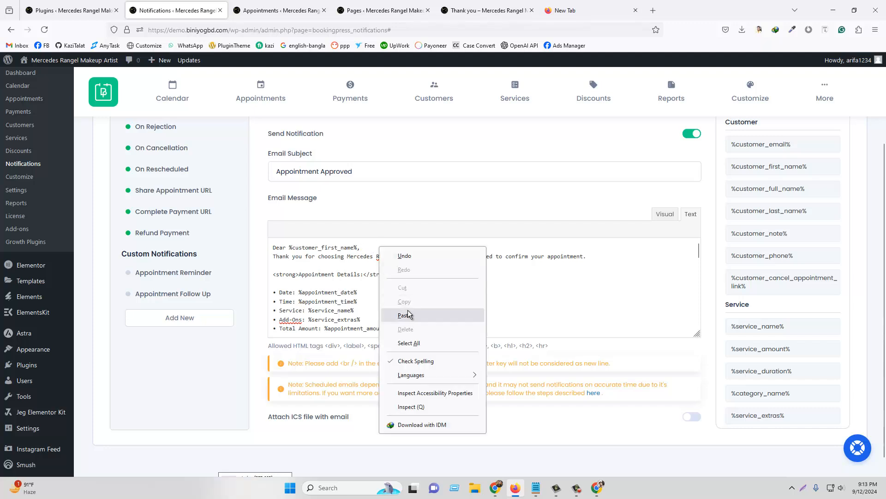
click(408, 309)
right_click(600, 256)
click(627, 321)
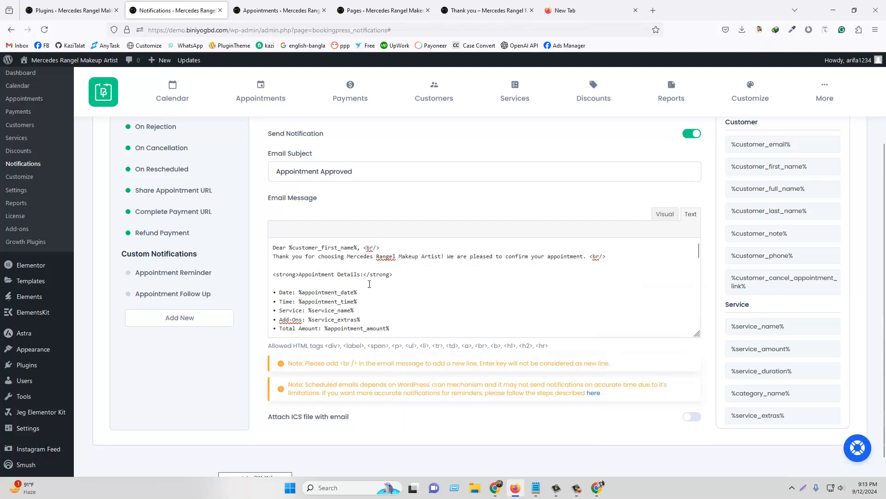
right_click(403, 275)
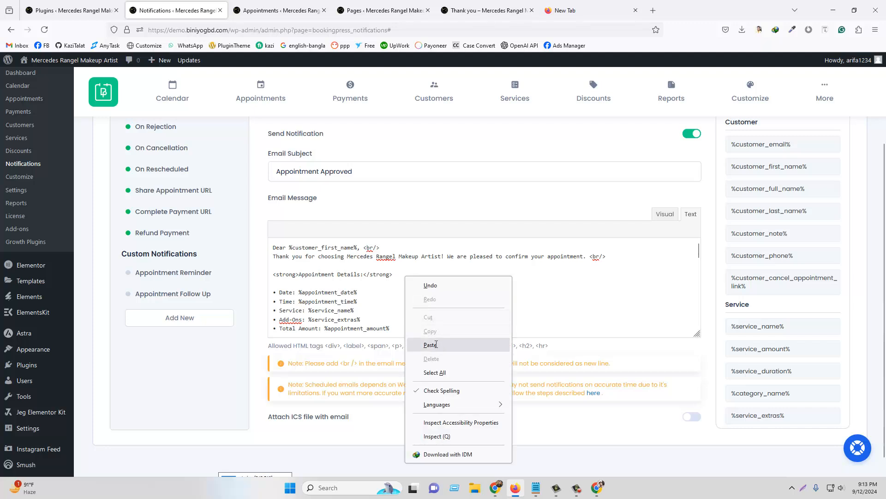
click(420, 343)
- Paste <br/> after the Date, Time, Service, Add-Ons and Total Amount bullets in the customer message
right_click(379, 288)
click(404, 357)
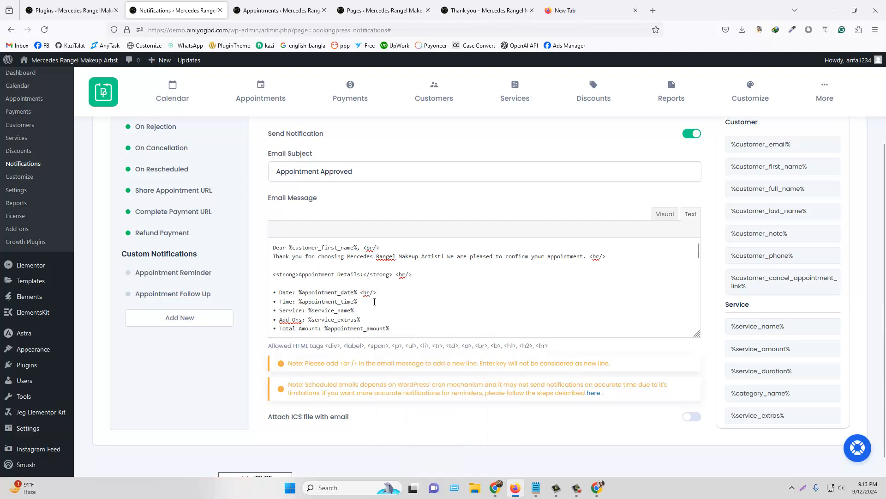
right_click(377, 298)
click(415, 364)
right_click(377, 311)
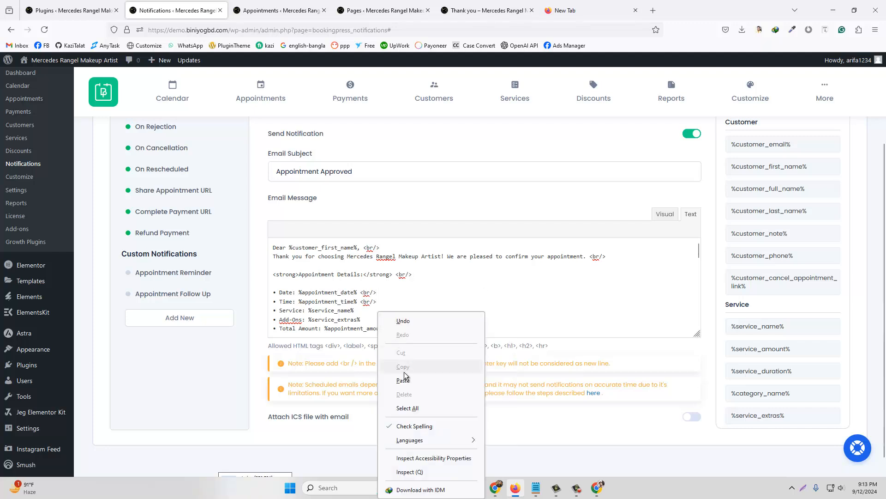
click(405, 377)
right_click(378, 319)
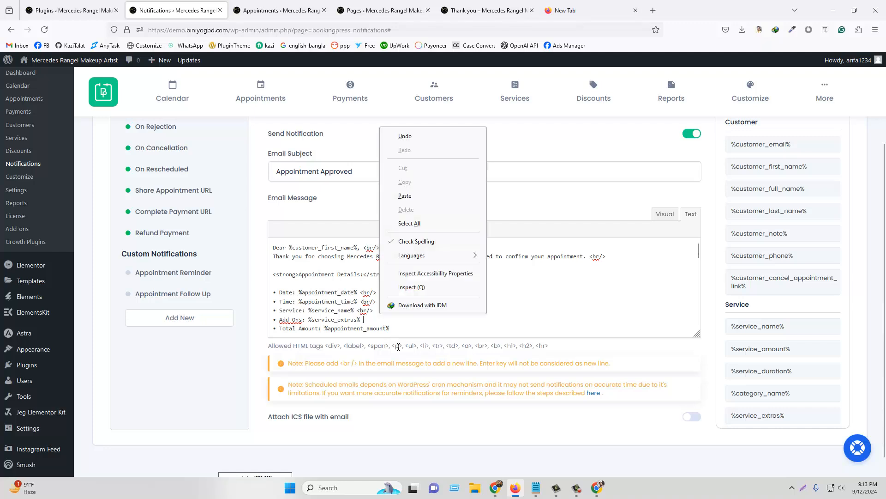
click(405, 198)
right_click(404, 328)
click(437, 207)
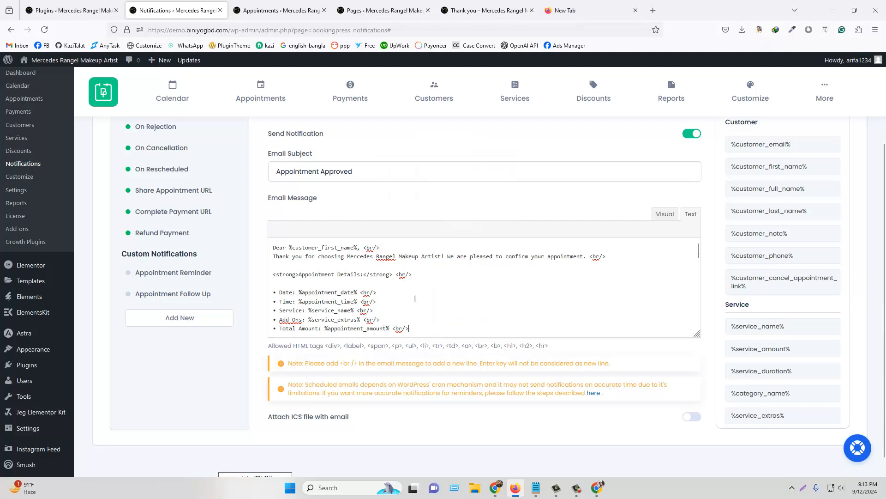
- Paste <br/> after the "Location:" heading and after the business name, address, email and phone lines below it
scroll(395, 253, down, 3)
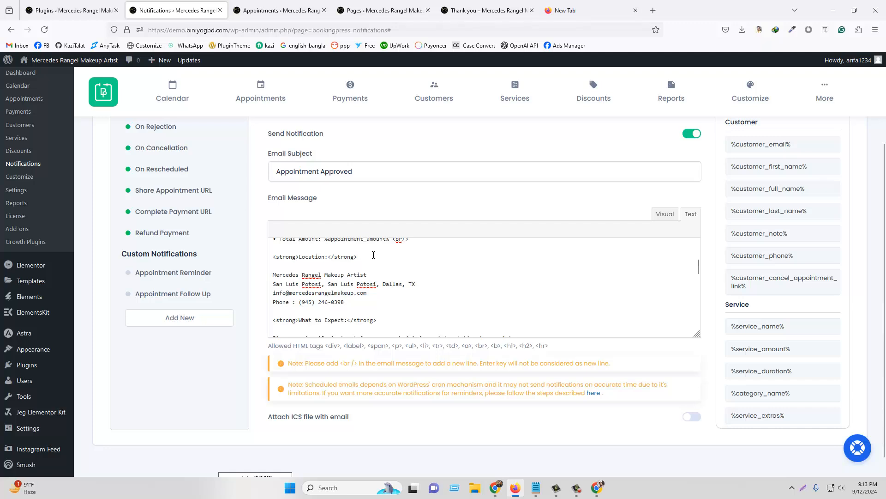
right_click(382, 255)
click(395, 318)
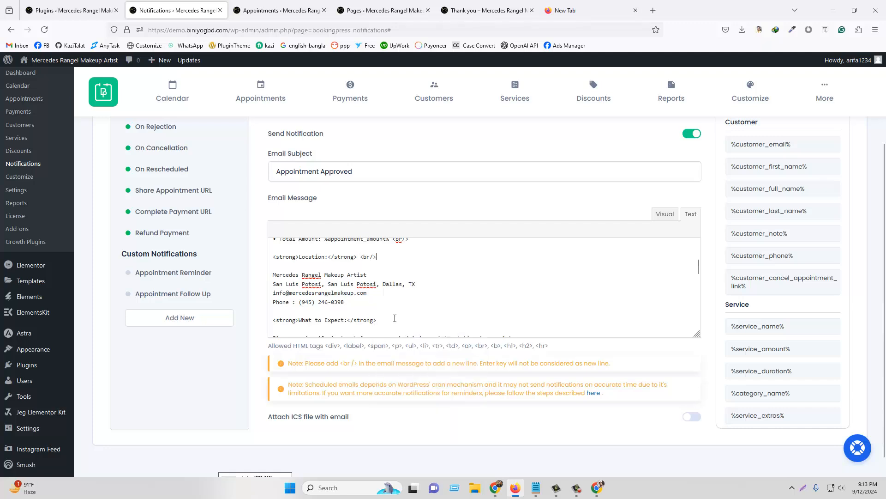
right_click(387, 274)
click(404, 341)
right_click(436, 287)
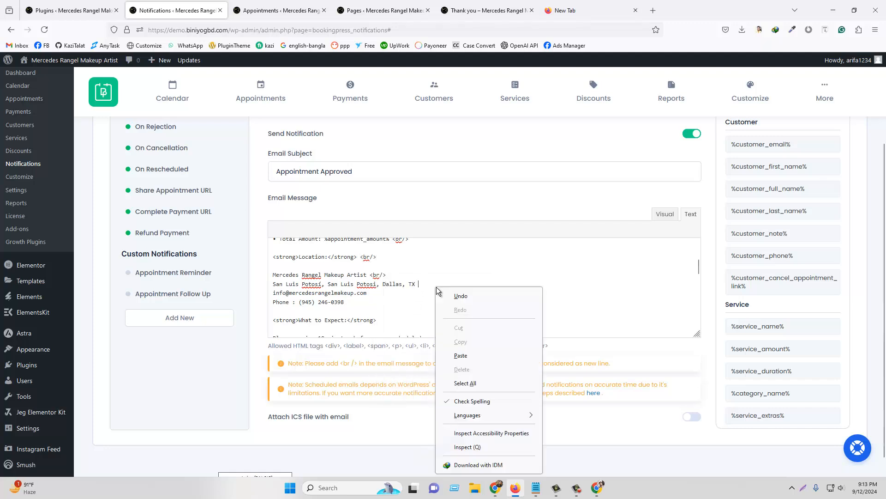
click(461, 354)
right_click(392, 292)
click(415, 360)
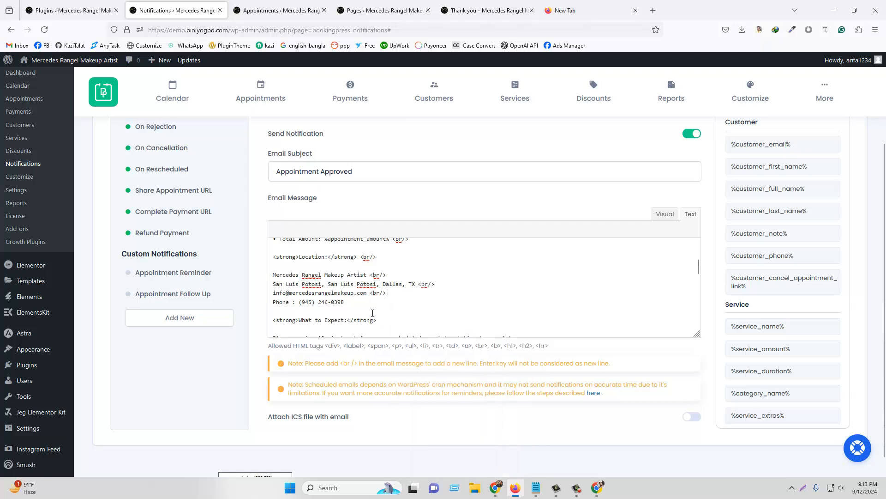
right_click(373, 300)
click(398, 364)
- Paste <br/> after the "What to Expect:" heading and on the blank lines before and after "Health and Safety:" and before "Special Instructions:"
right_click(388, 319)
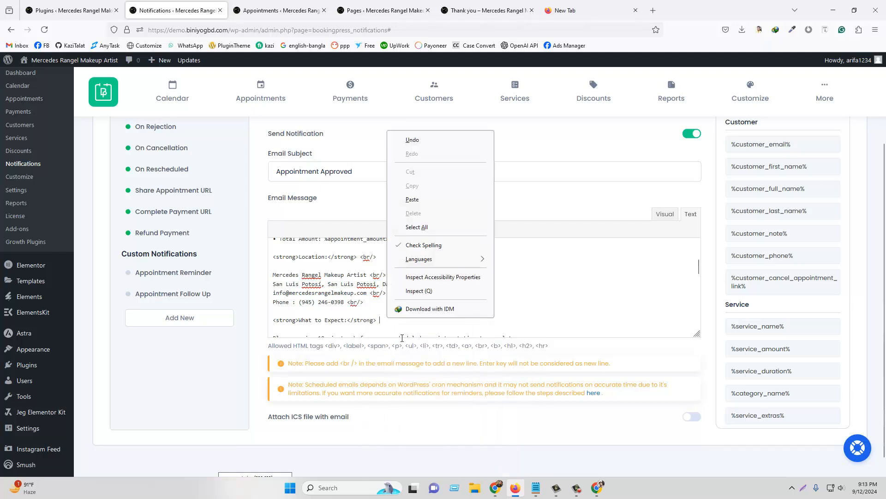
click(412, 199)
scroll(474, 262, down, 3)
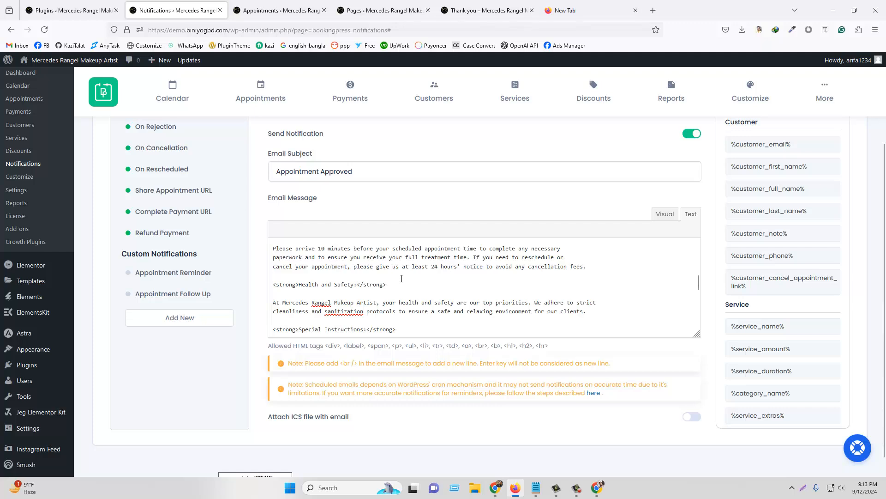
scroll(402, 278, up, 3)
scroll(401, 278, down, 3)
right_click(320, 275)
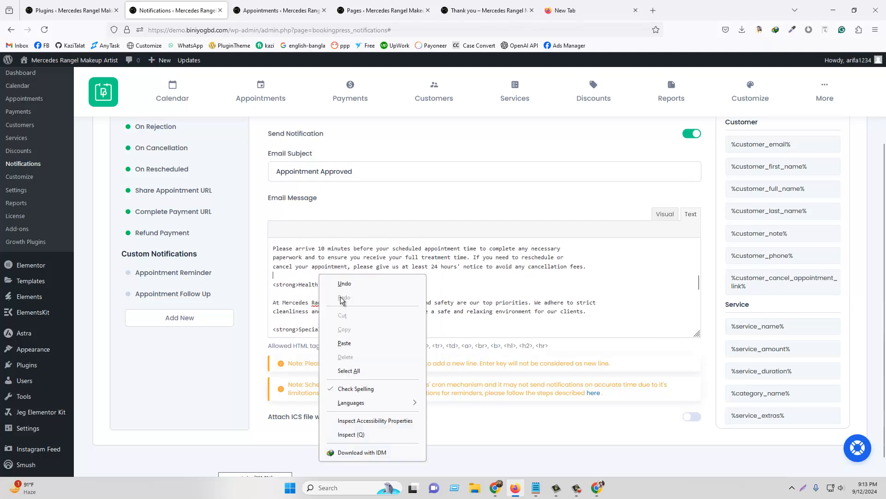
click(346, 341)
right_click(289, 291)
click(318, 349)
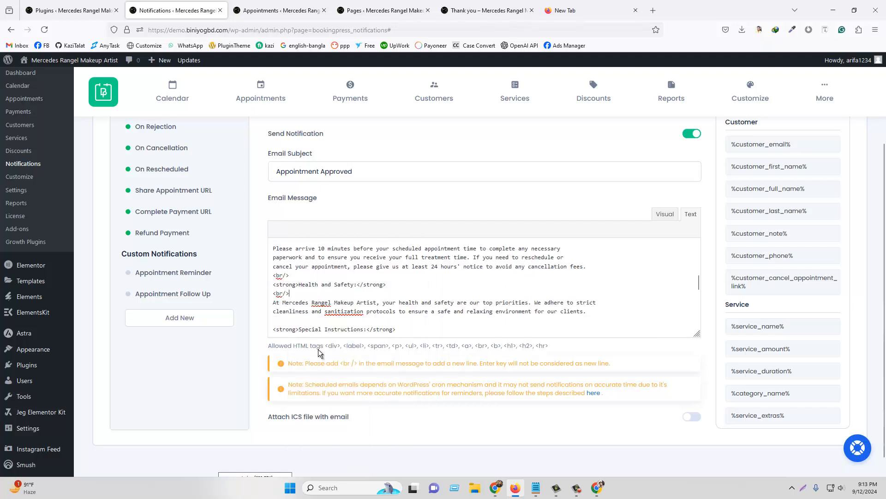
right_click(289, 321)
click(314, 228)
- Paste <br/> on the blank lines below "Special Instructions:", around "Contact Us:" and before the "We look forward to welcoming you" paragraph
scroll(343, 300, down, 3)
right_click(292, 249)
click(317, 306)
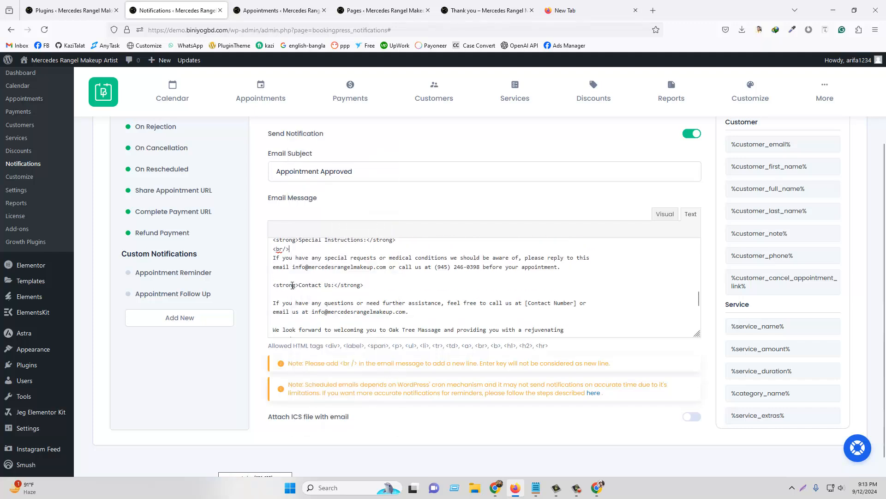
right_click(289, 275)
click(315, 333)
right_click(291, 296)
click(317, 356)
right_click(284, 322)
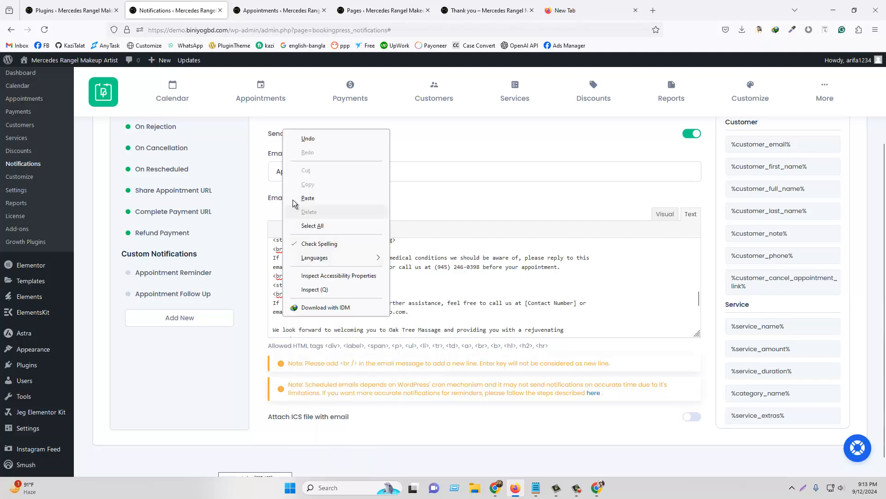
click(293, 200)
- Paste <br/> on the blank line above "Warm regards," and after that heading and the team name, website and email lines
scroll(291, 260, down, 3)
right_click(292, 260)
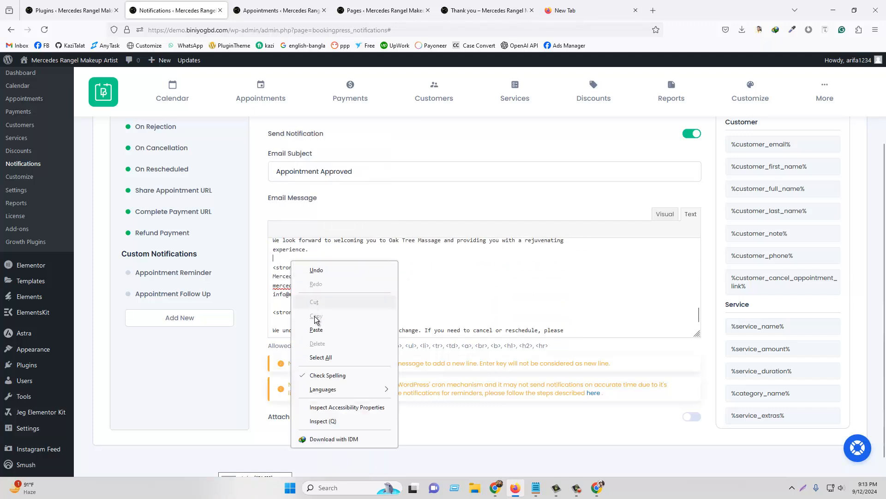
click(318, 323)
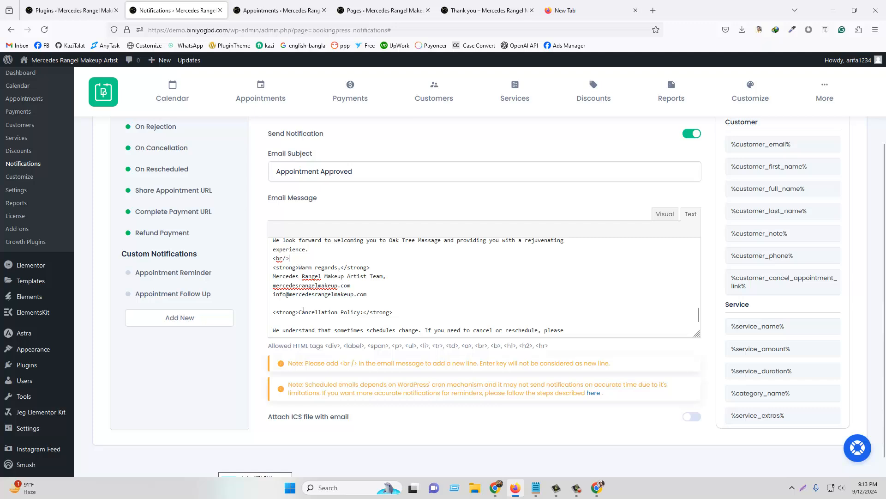
right_click(392, 279)
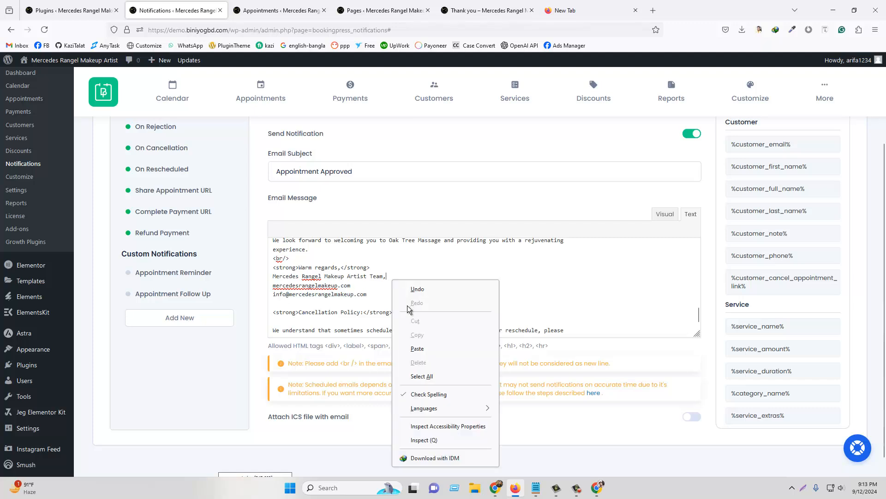
click(415, 348)
right_click(382, 270)
click(412, 337)
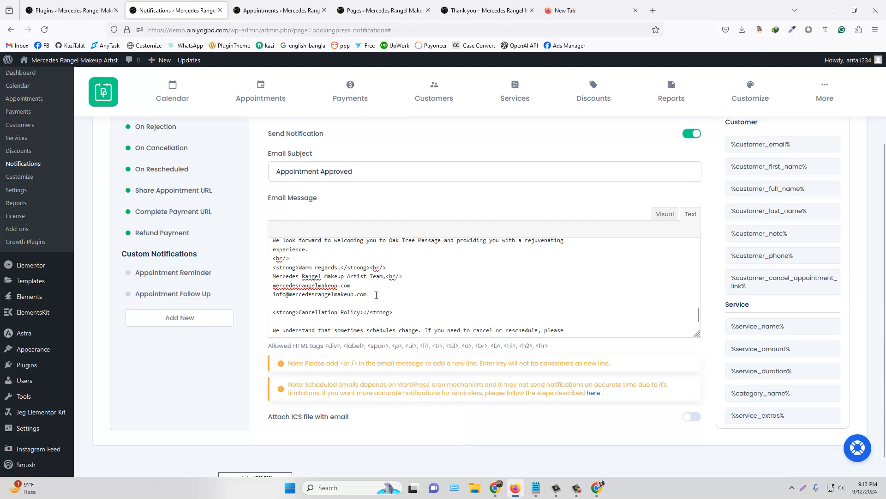
right_click(358, 288)
click(392, 356)
right_click(391, 295)
click(413, 359)
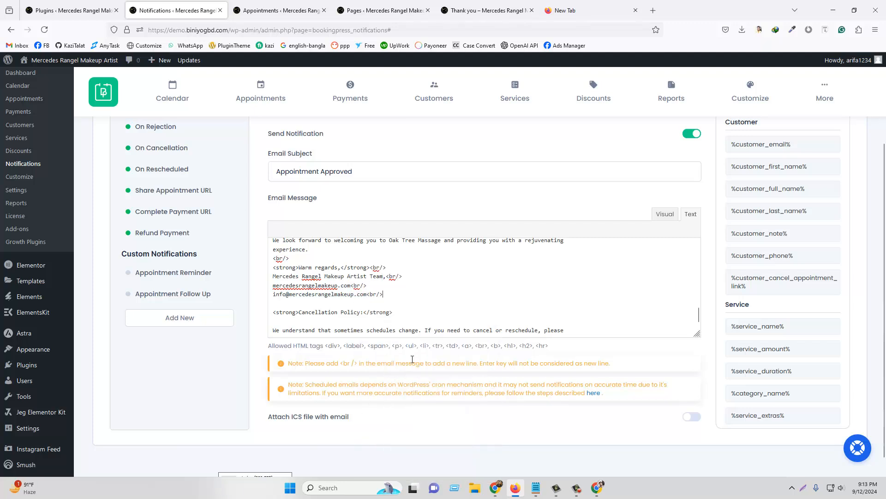
- Paste <br/> after the "Cancellation Policy:" heading and save the customer notification
right_click(399, 311)
click(420, 378)
scroll(442, 301, down, 1)
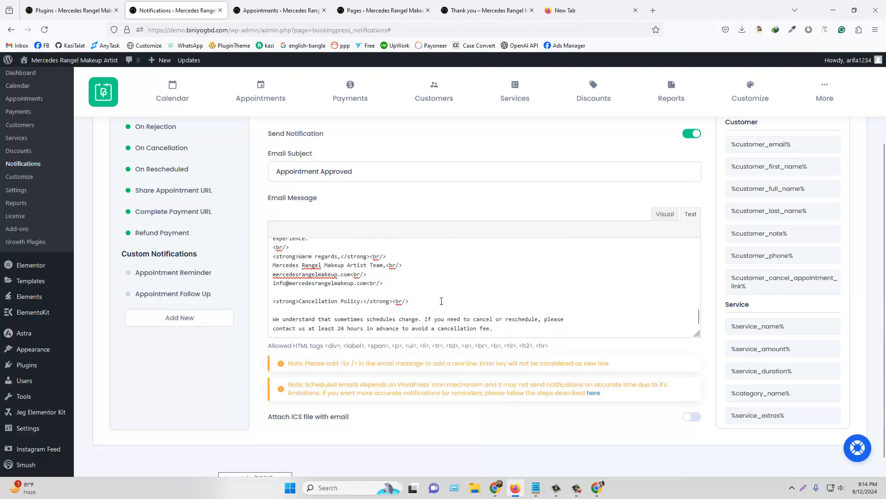
scroll(784, 194, up, 3)
click(835, 175)
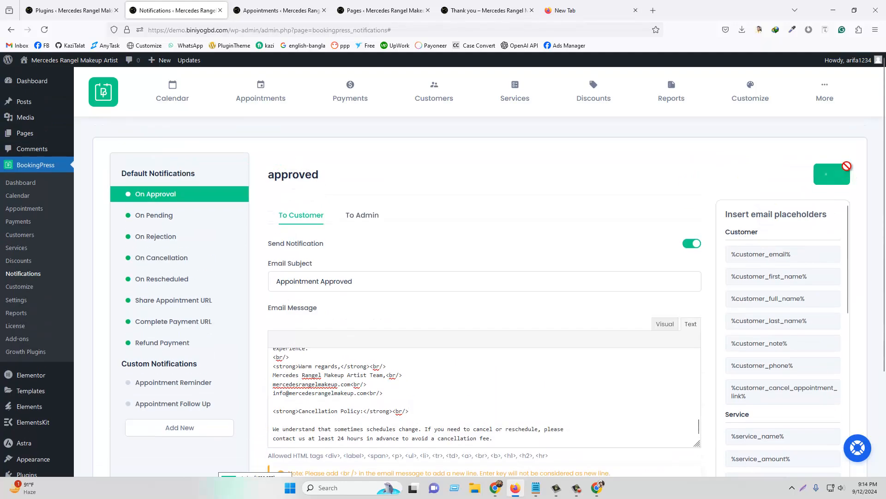
- Load the BookingPress dashboard and open the Book an Appointment page from the Pages list in a new tab
click(42, 166)
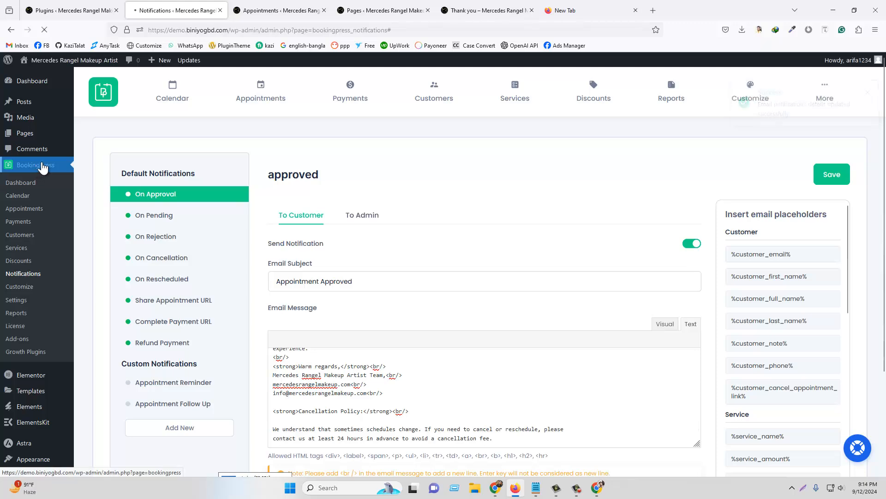
click(292, 9)
click(368, 10)
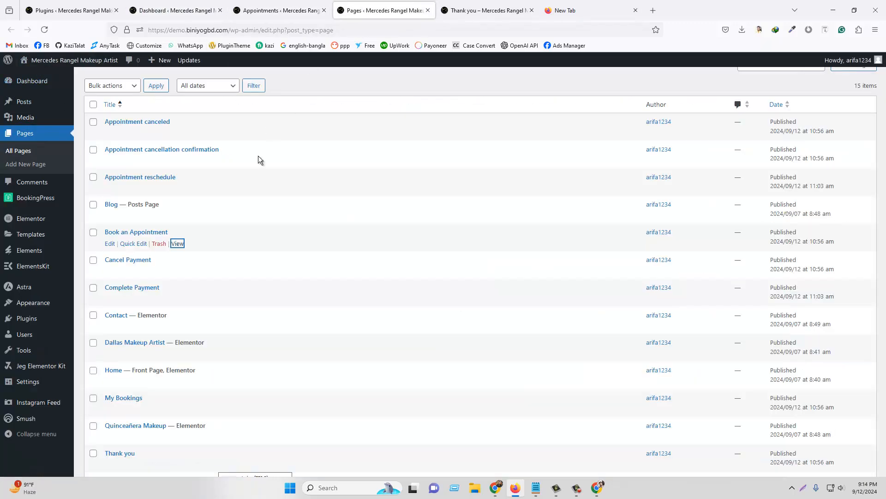
right_click(178, 244)
click(212, 251)
- Bring up the Book an Appointment page and close the old Thank you and New Tab browser tabs
click(489, 10)
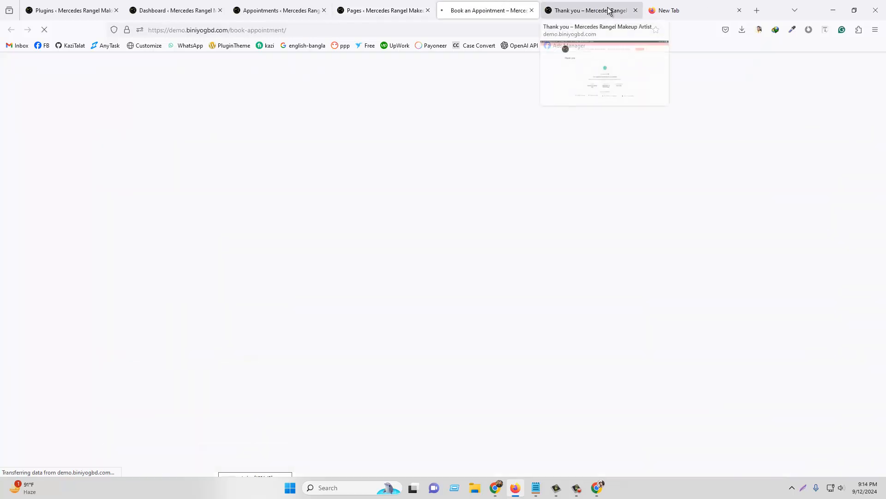
click(637, 10)
click(637, 10)
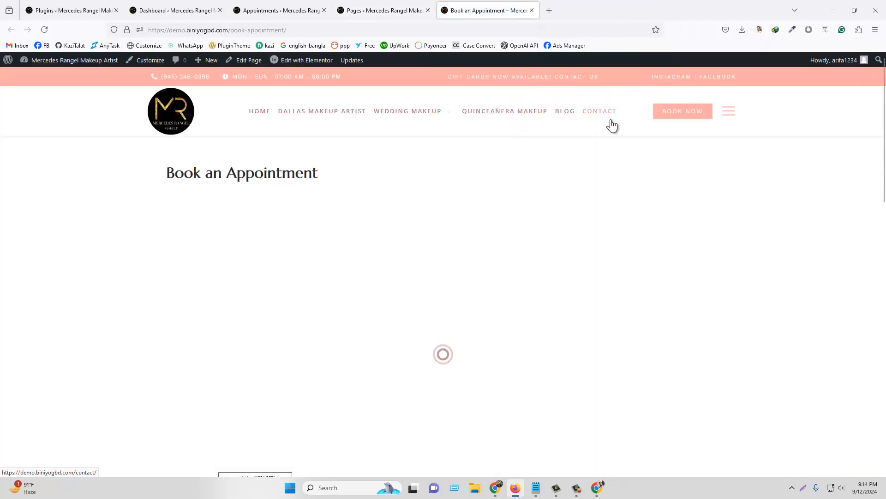
scroll(510, 238, down, 3)
click(554, 192)
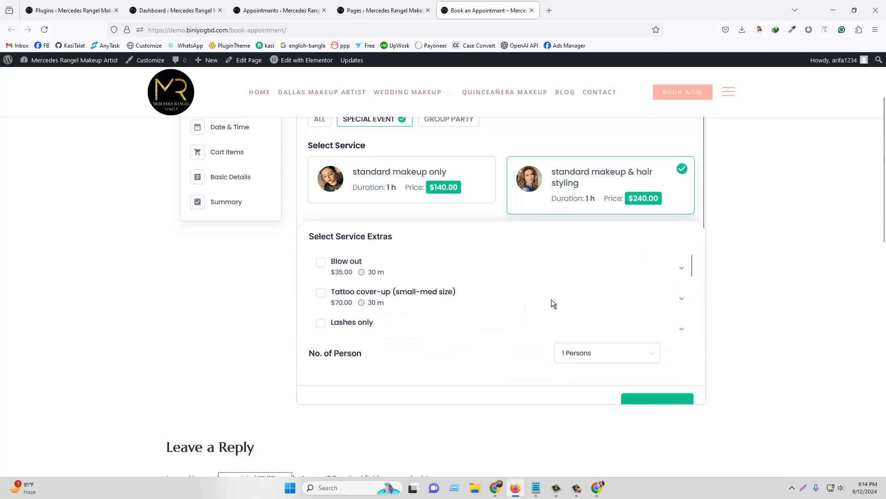
click(643, 382)
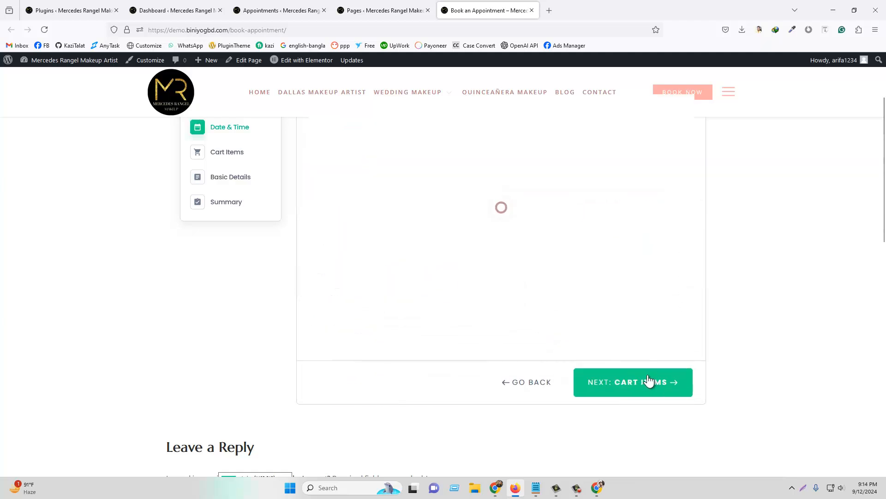
scroll(453, 245, up, 3)
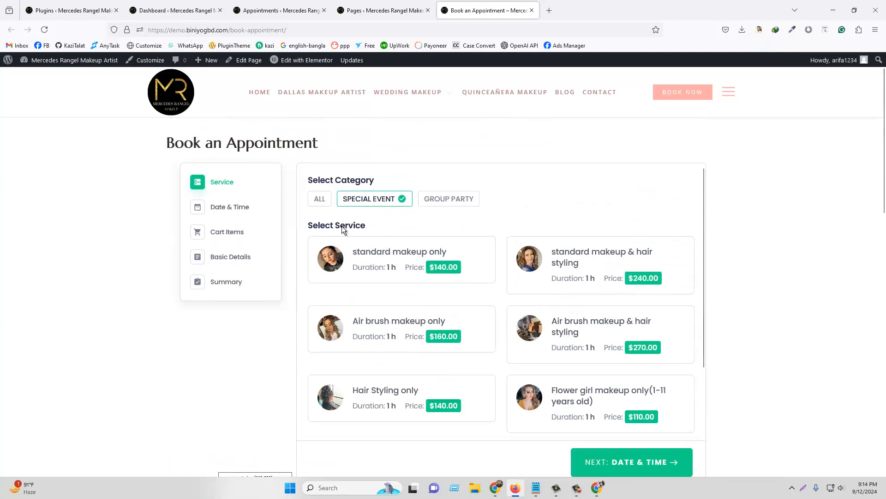
- Choose the Flower girl makeup only (1-11 years old) service for one person on September 13, 2024, 9:00 am - 10:00 am
scroll(508, 323, down, 2)
click(607, 351)
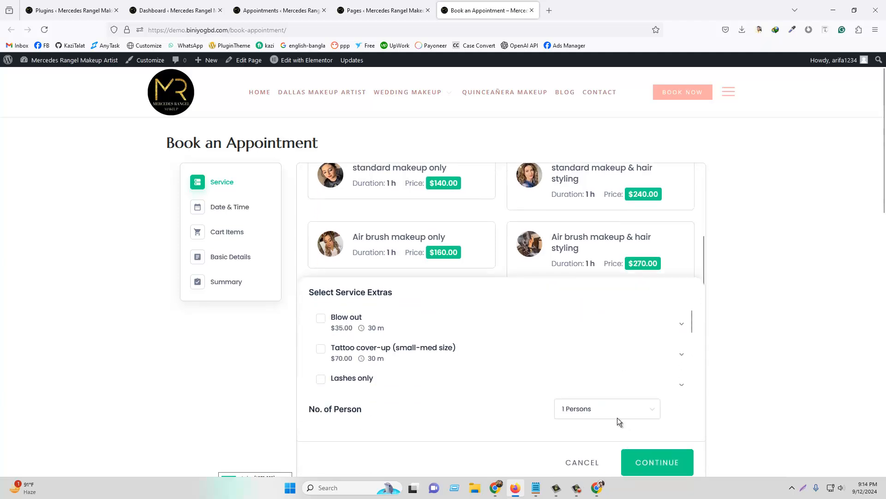
click(659, 463)
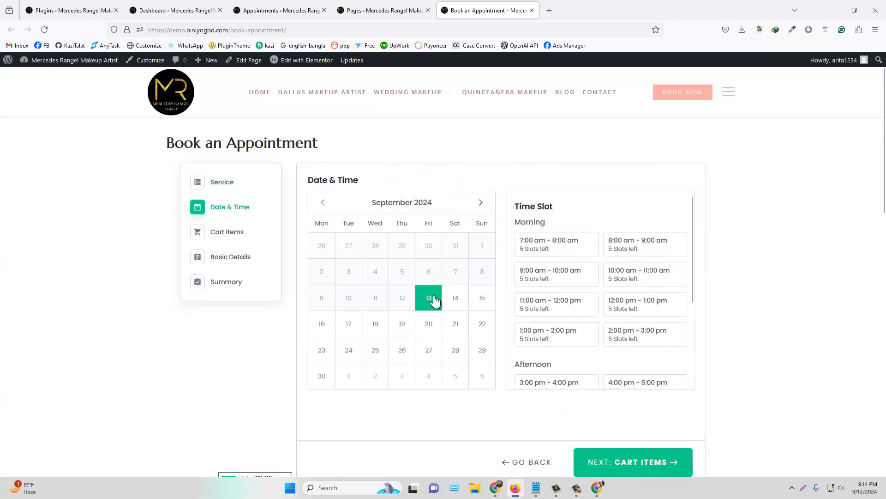
click(455, 299)
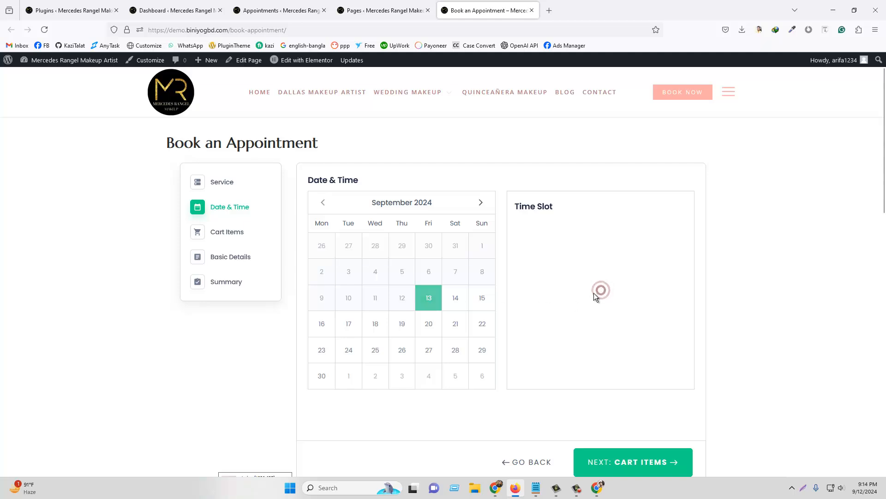
click(570, 281)
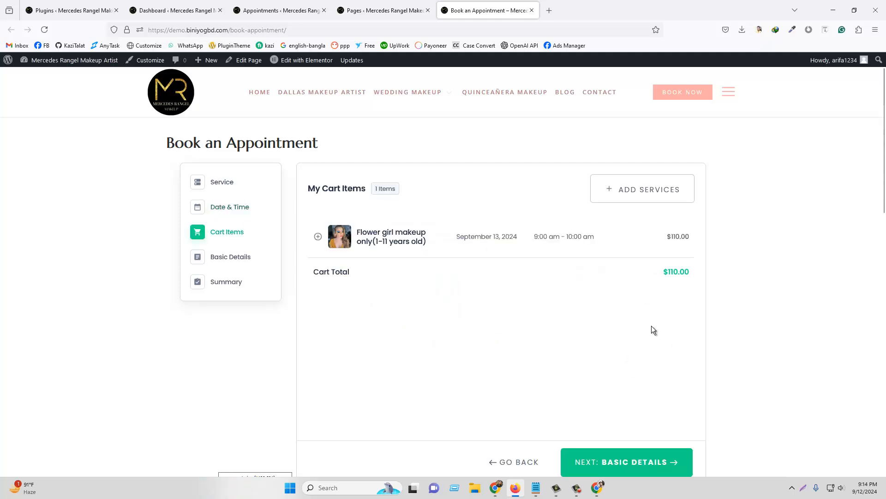
- Proceed to the basic details, enter the note "test" and book the appointment from the summary
scroll(646, 341, down, 3)
click(636, 356)
click(384, 312)
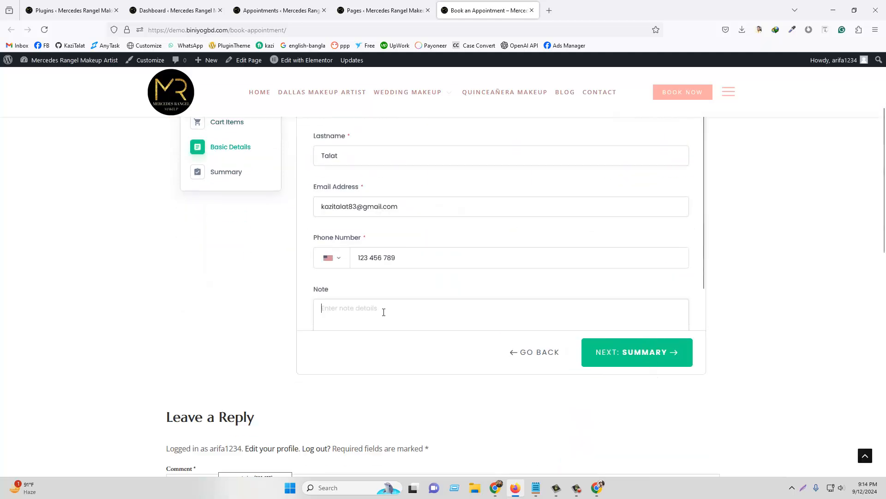
text(test)
scroll(478, 268, up, 3)
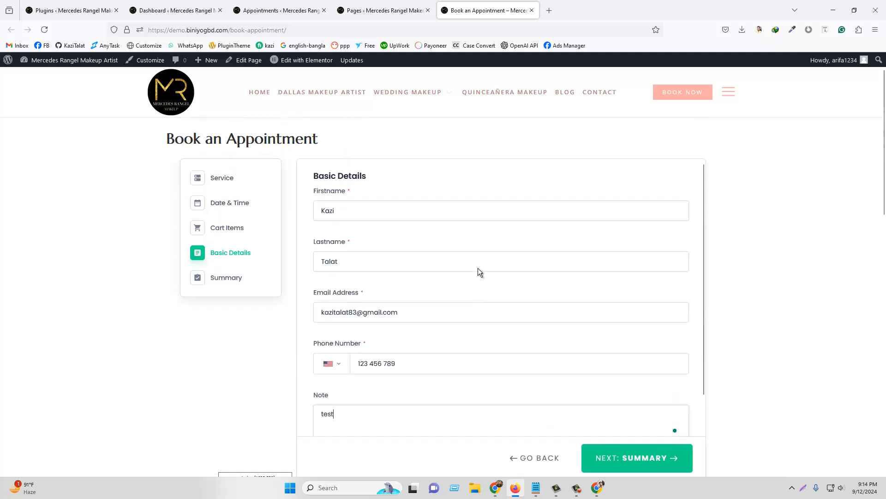
scroll(470, 262, down, 4)
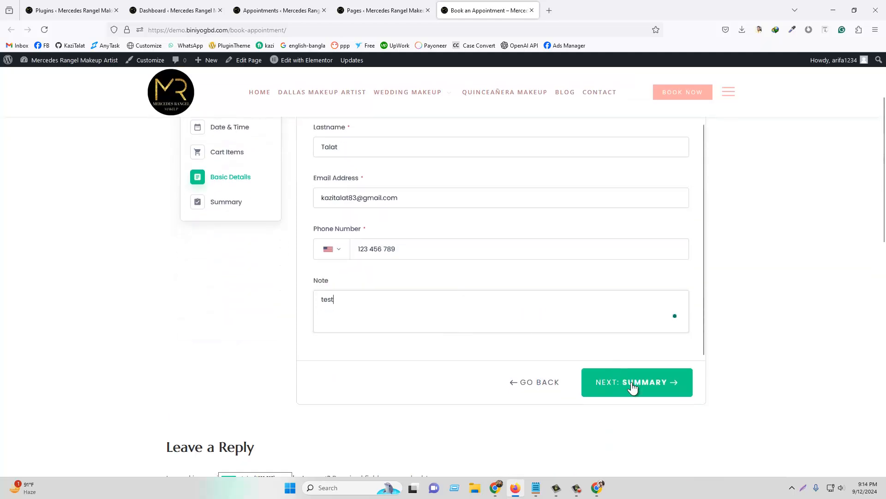
click(633, 388)
click(637, 382)
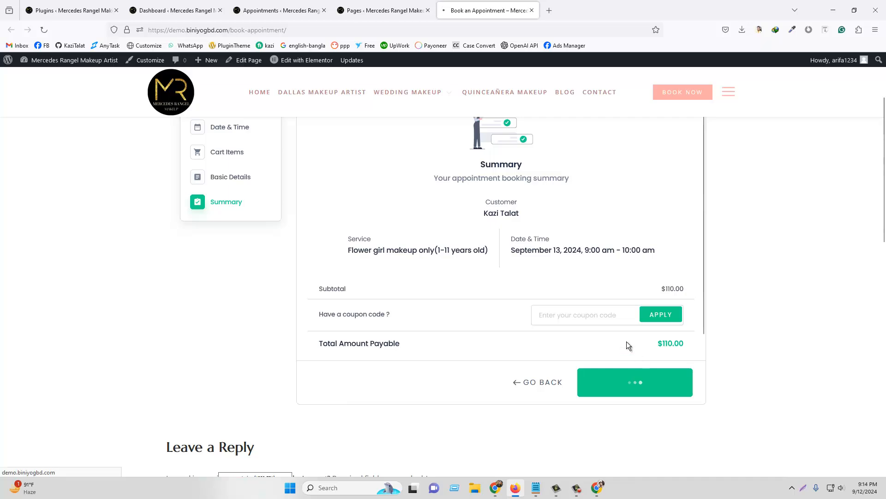
- Switch to the admin's Gmail in Chrome, reload the inbox and open the newest Appointment Approved email to check its formatting
click(497, 487)
click(69, 114)
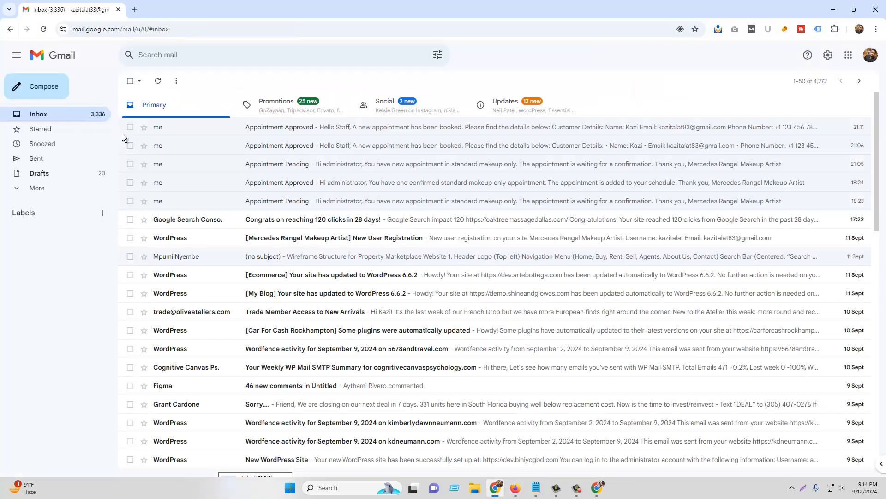
click(43, 29)
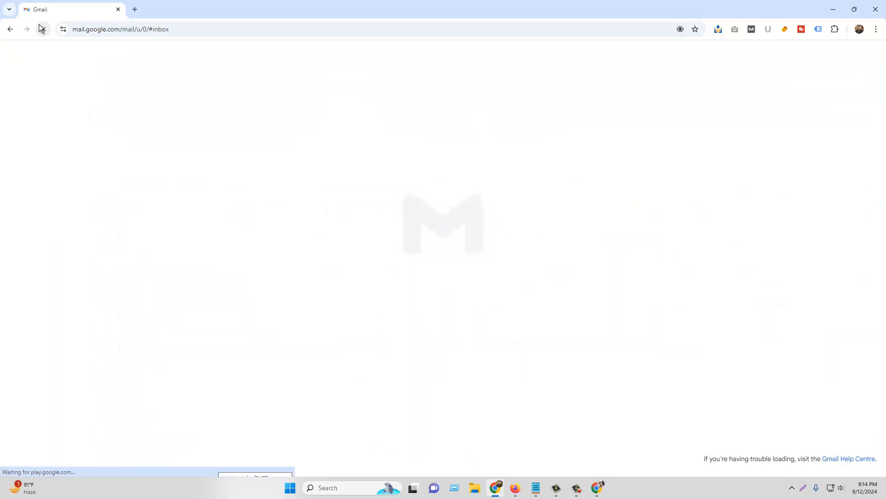
click(306, 128)
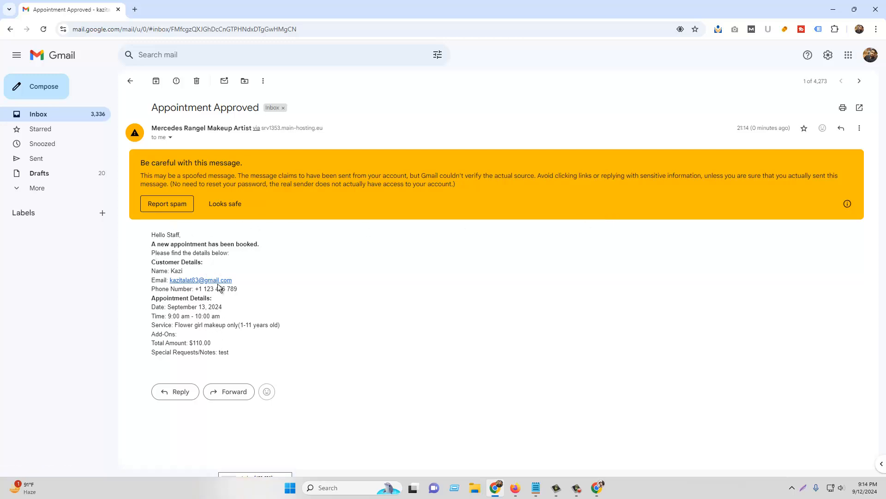
- Switch to the customer's Gmail window, reload it and review the full newest Appointment Approved email for line breaks and bold headings
click(597, 487)
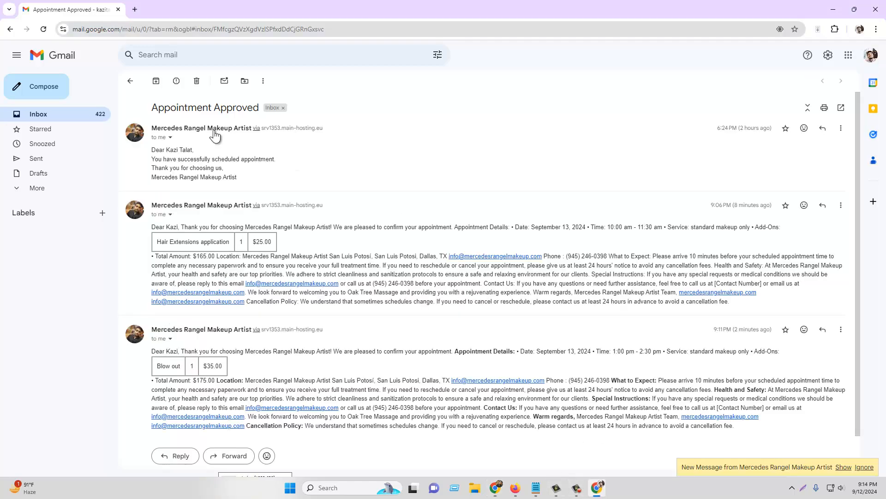
click(43, 29)
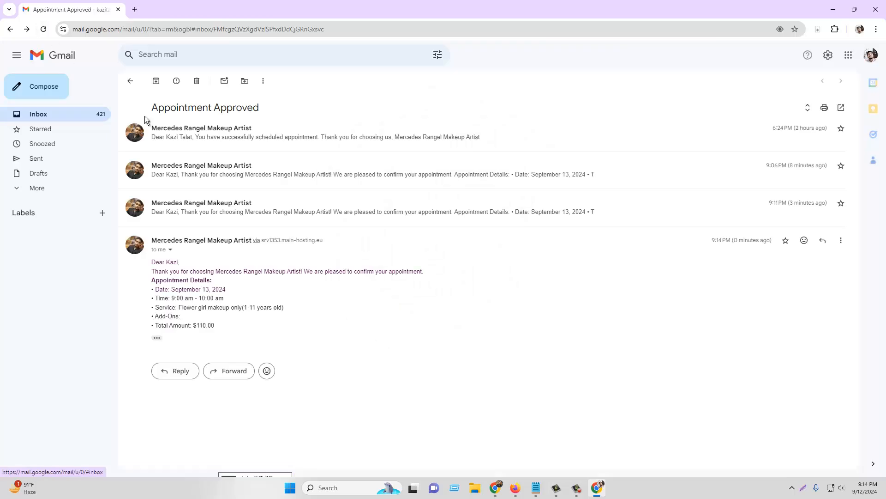
click(36, 113)
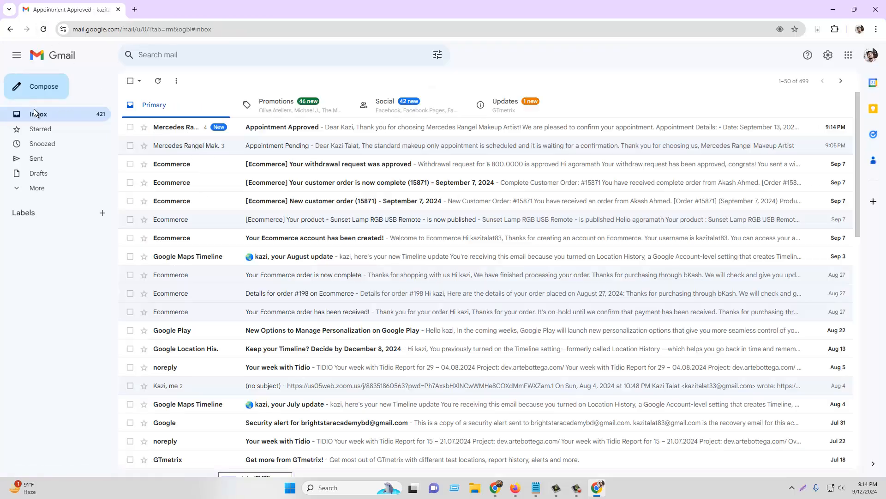
click(259, 121)
click(158, 338)
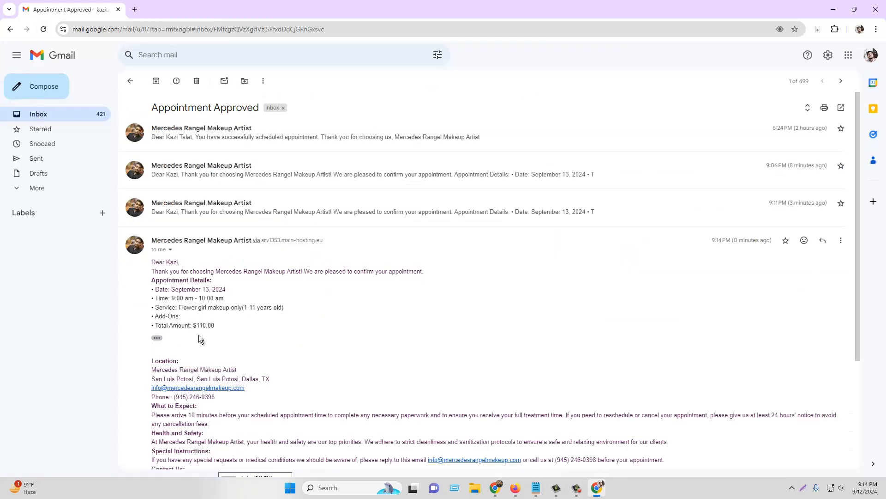
scroll(303, 301, down, 3)
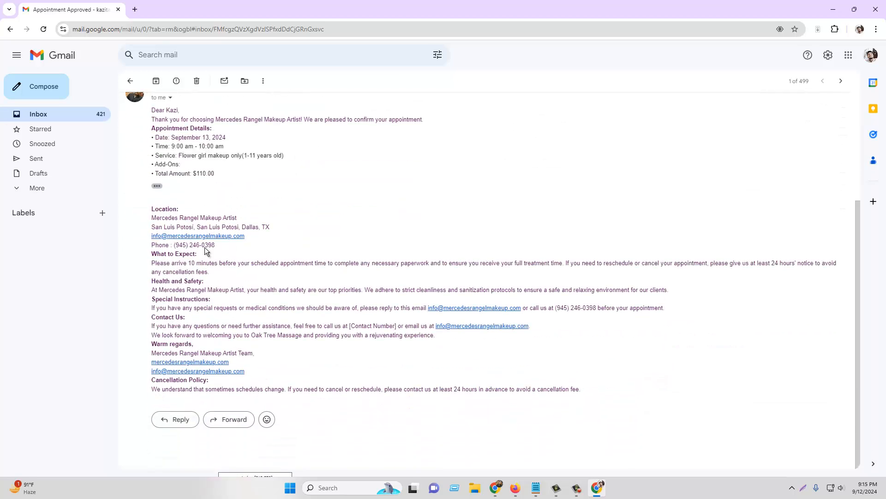
scroll(210, 252, up, 3)
- Switch back to Firefox, return to the BookingPress dashboard and reveal the Customize options
click(515, 487)
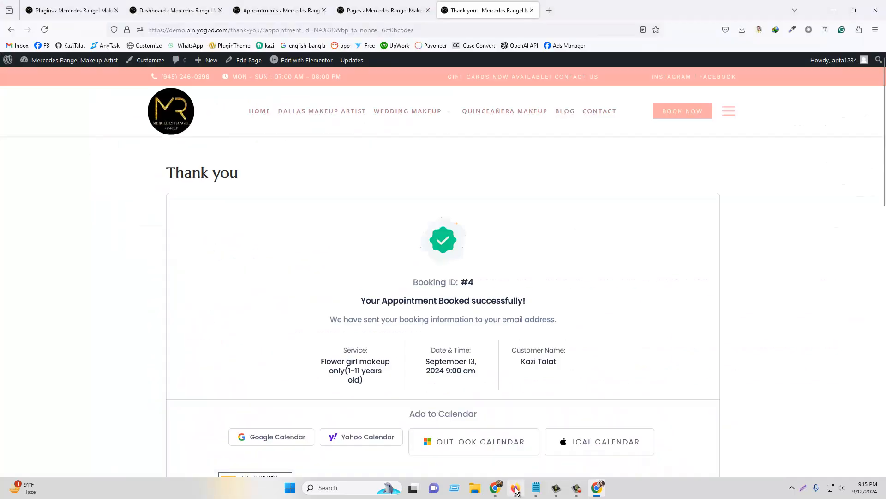
click(184, 5)
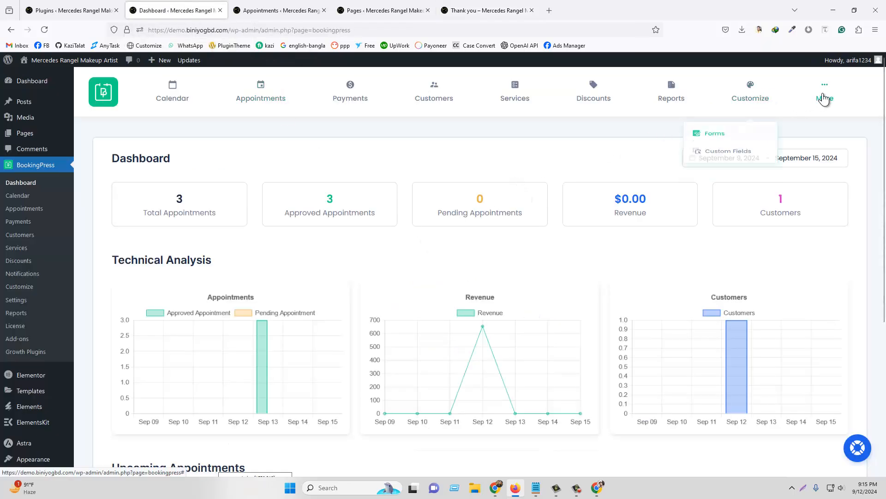
mouse_move(826, 97)
mouse_move(749, 96)
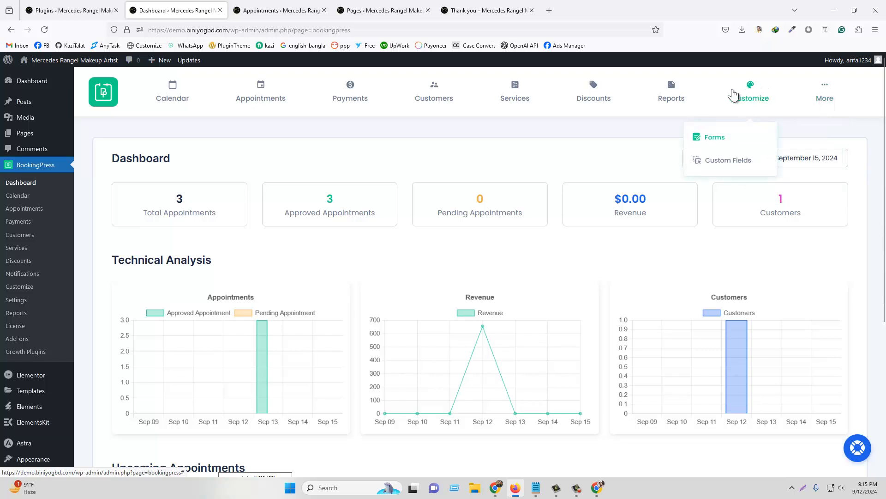